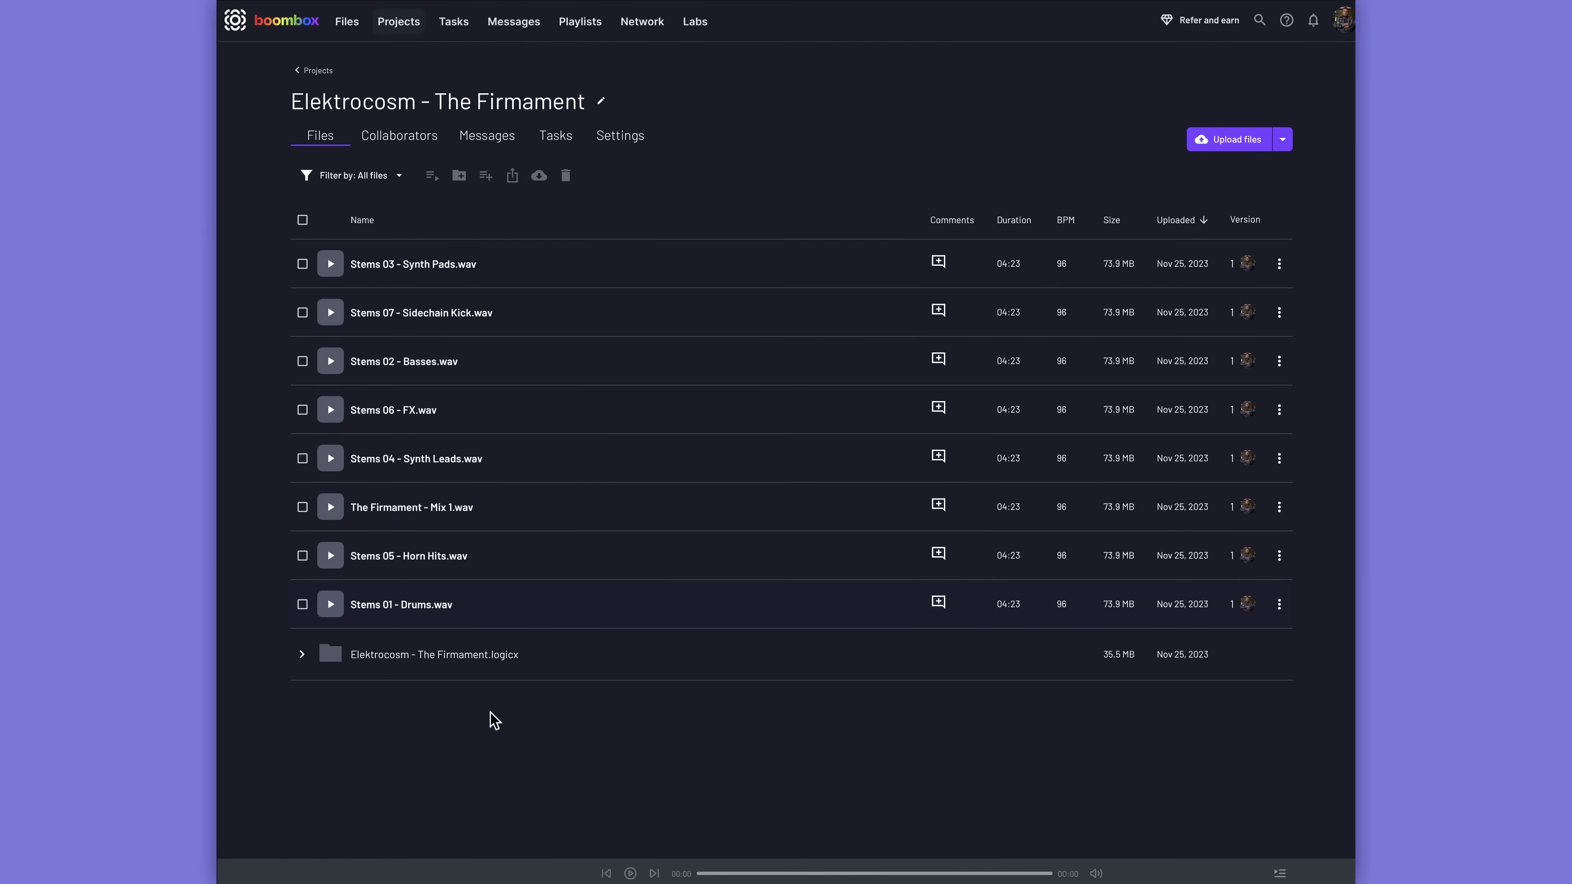
Step: Expand the Logic project folder in the project's files and read through the comments on the Running Out of Time mix
left_click(301, 656)
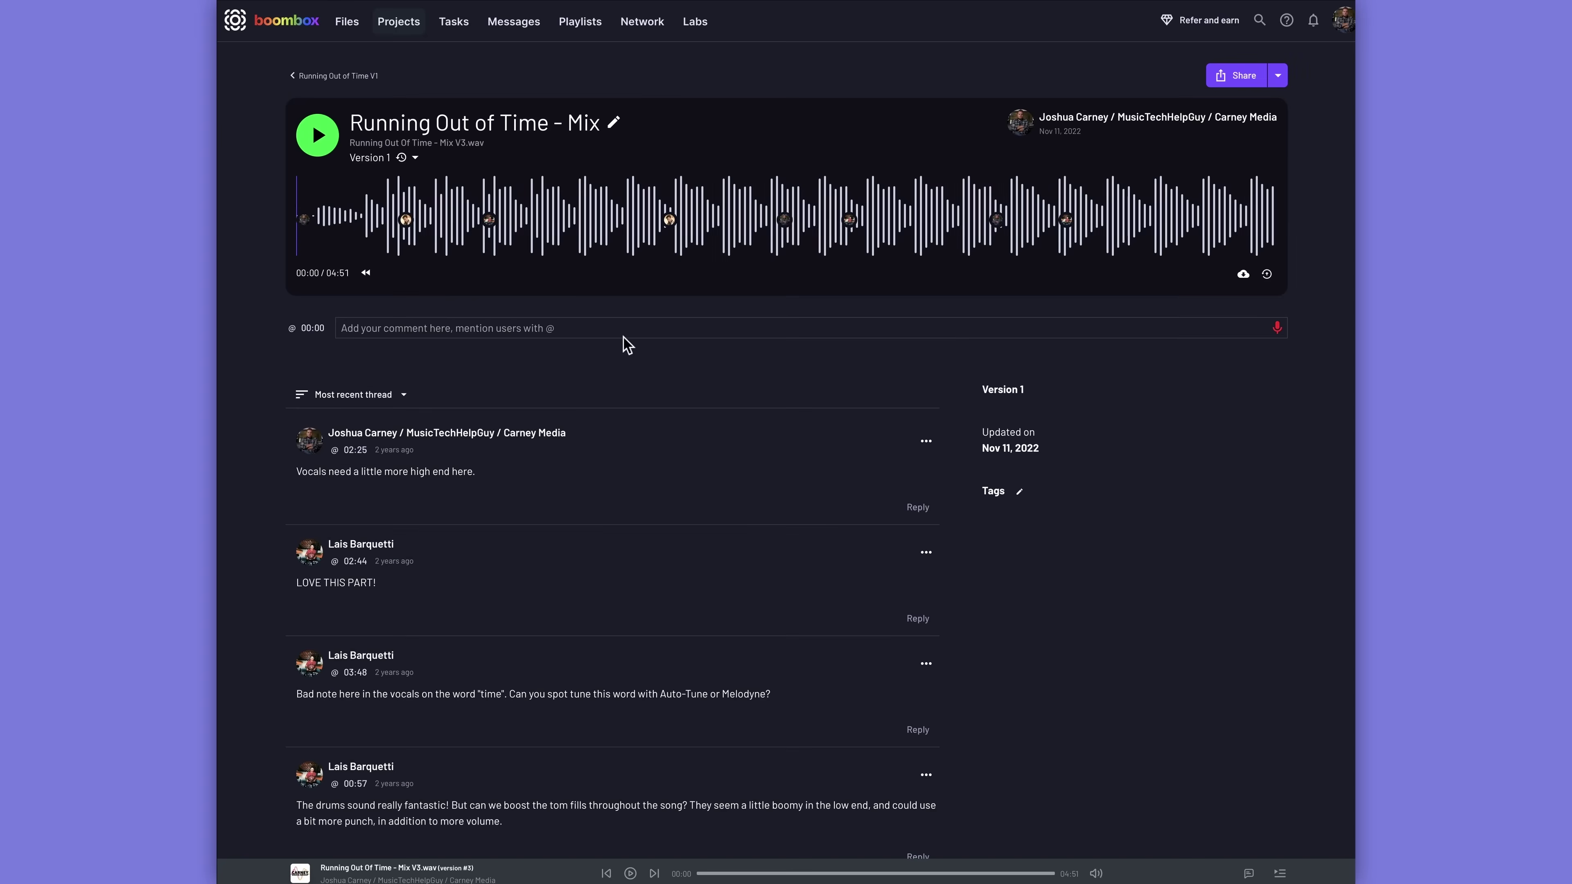
scroll(412, 225, "down", 8)
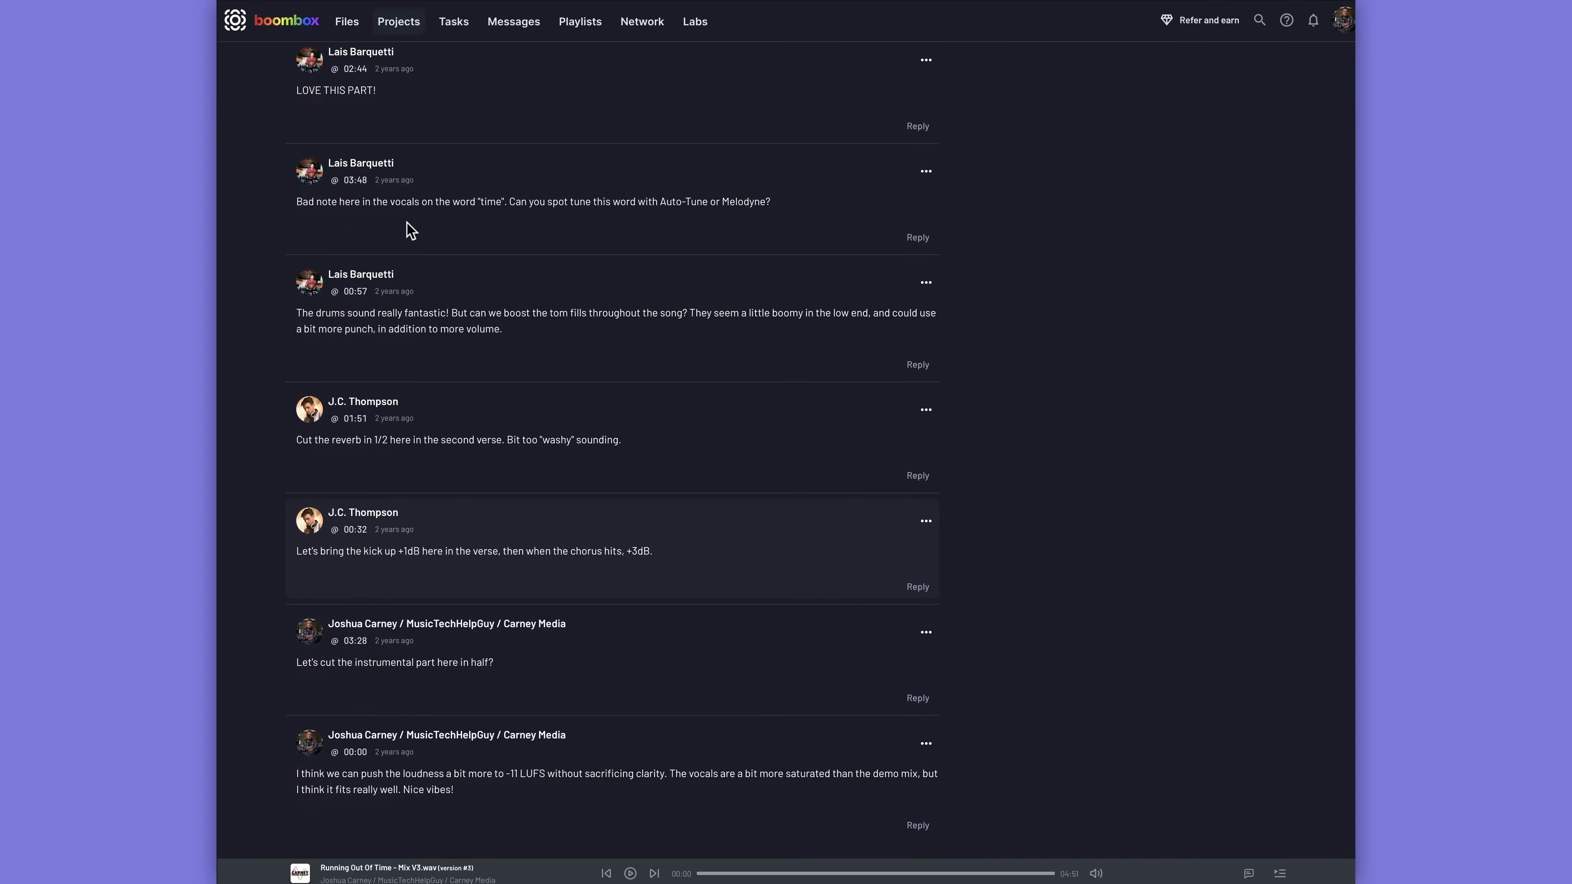
Step: Create a new inbox folder named Mix Project 1 in My files
left_click(673, 118)
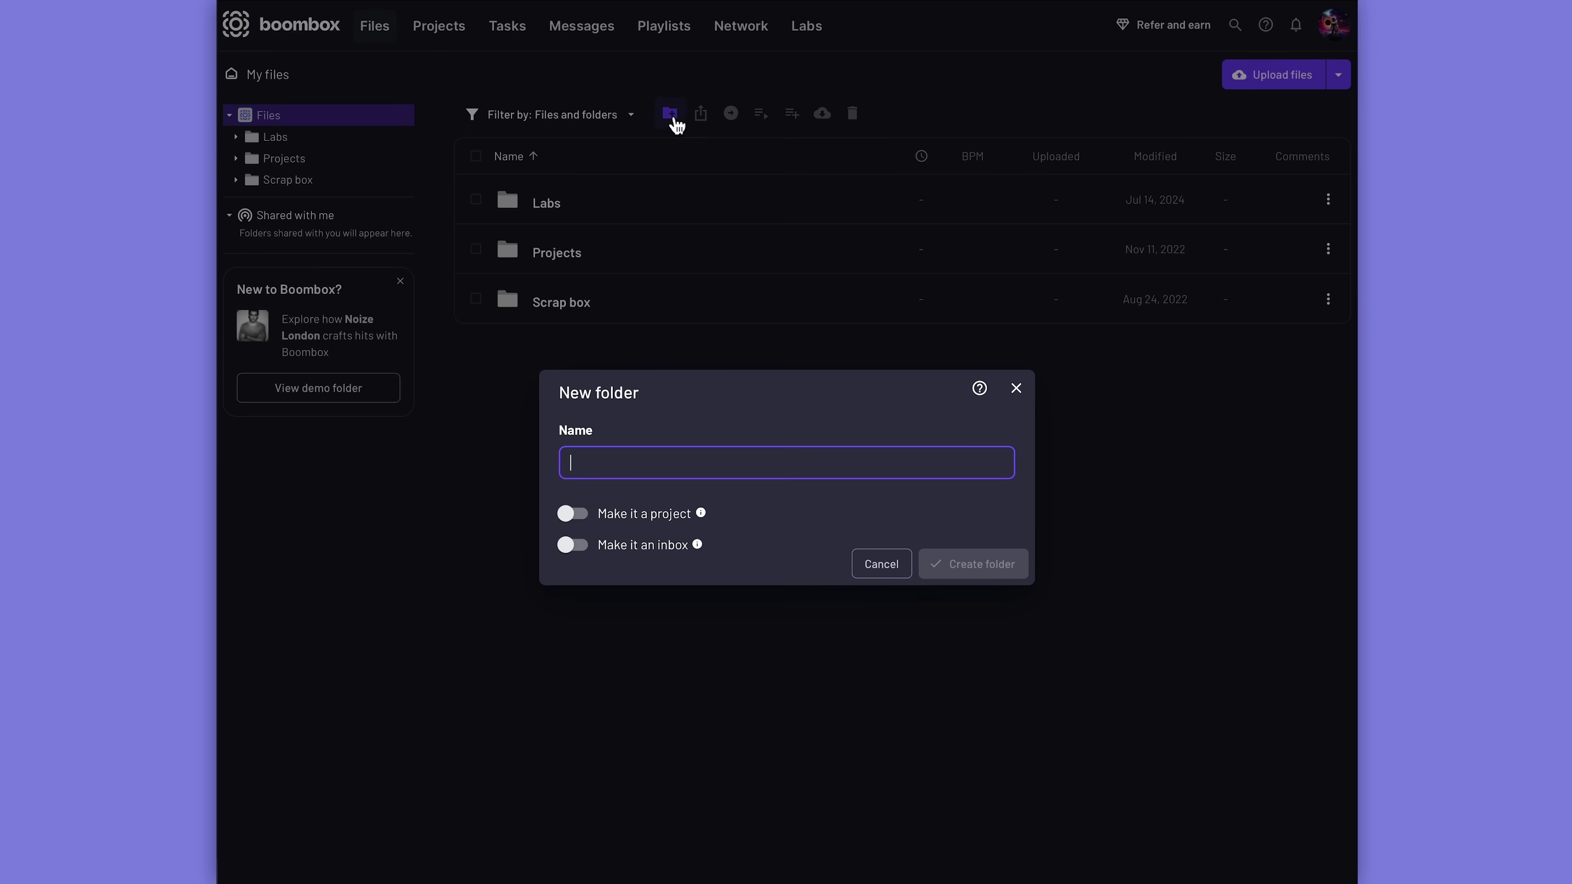
left_click(646, 544)
left_click(649, 460)
type("Mix Project 1")
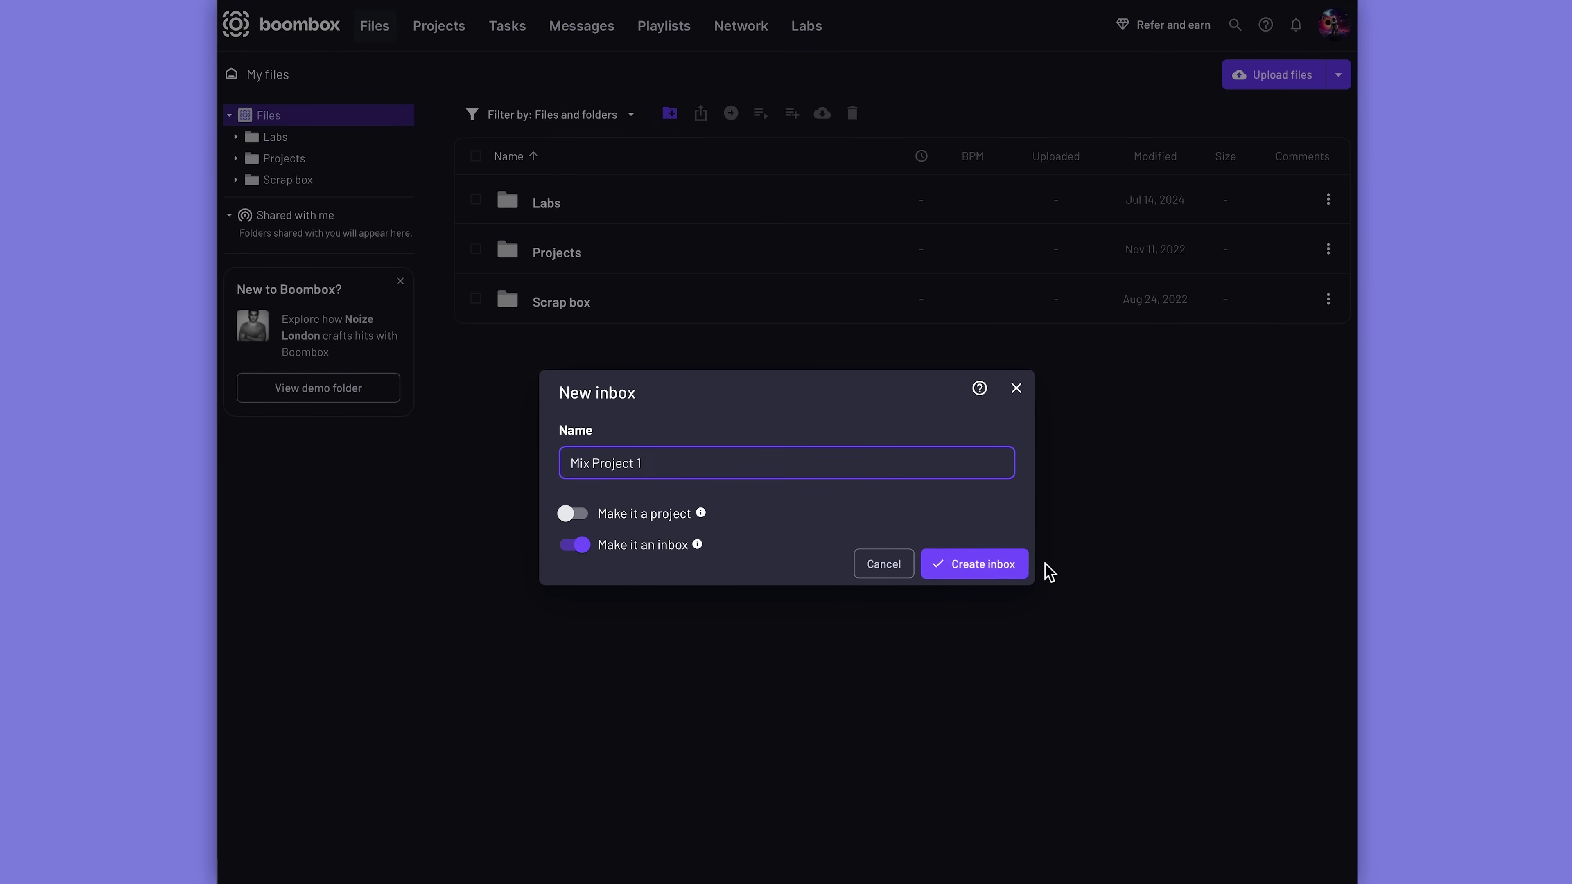
left_click(1021, 563)
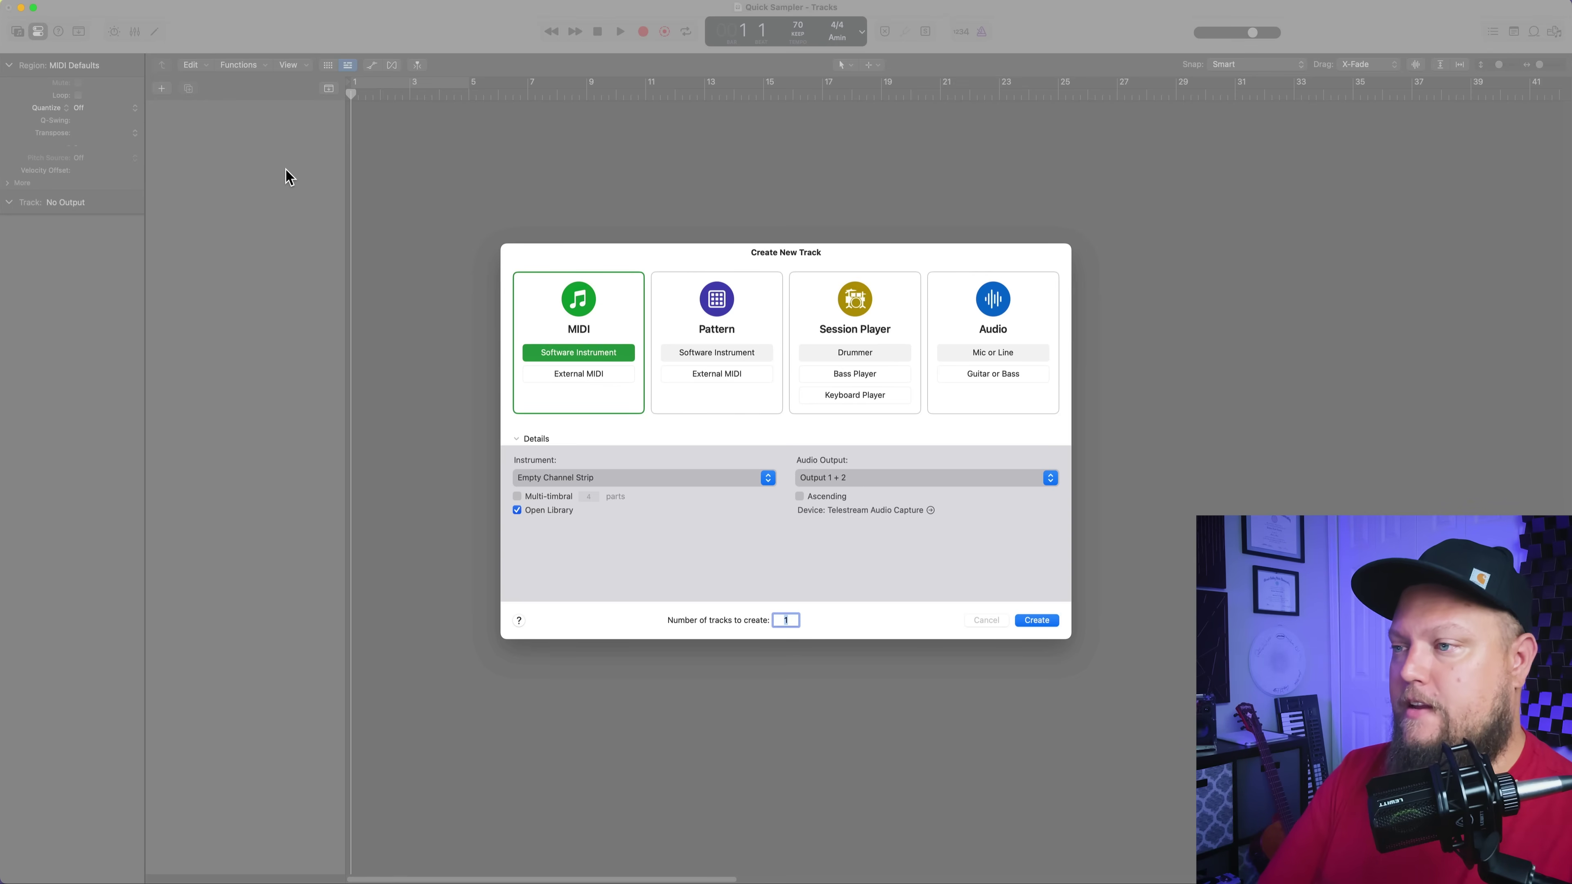
Step: In Logic Pro, create a software instrument track with Quick Sampler as its instrument, and hide the Library
key("Return")
left_click(478, 144)
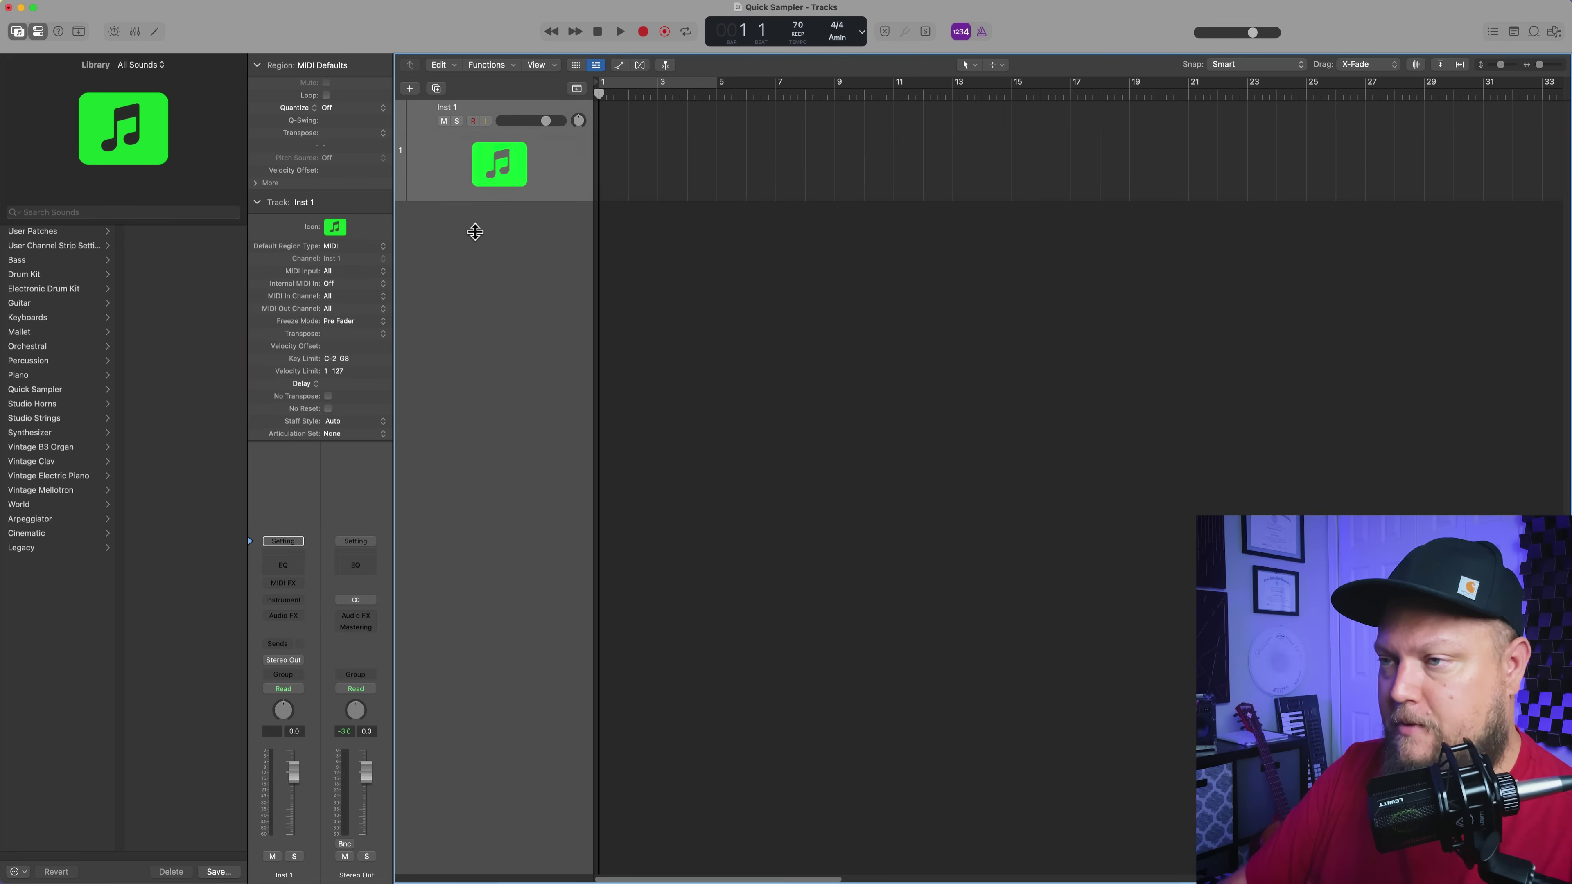
left_click(294, 609)
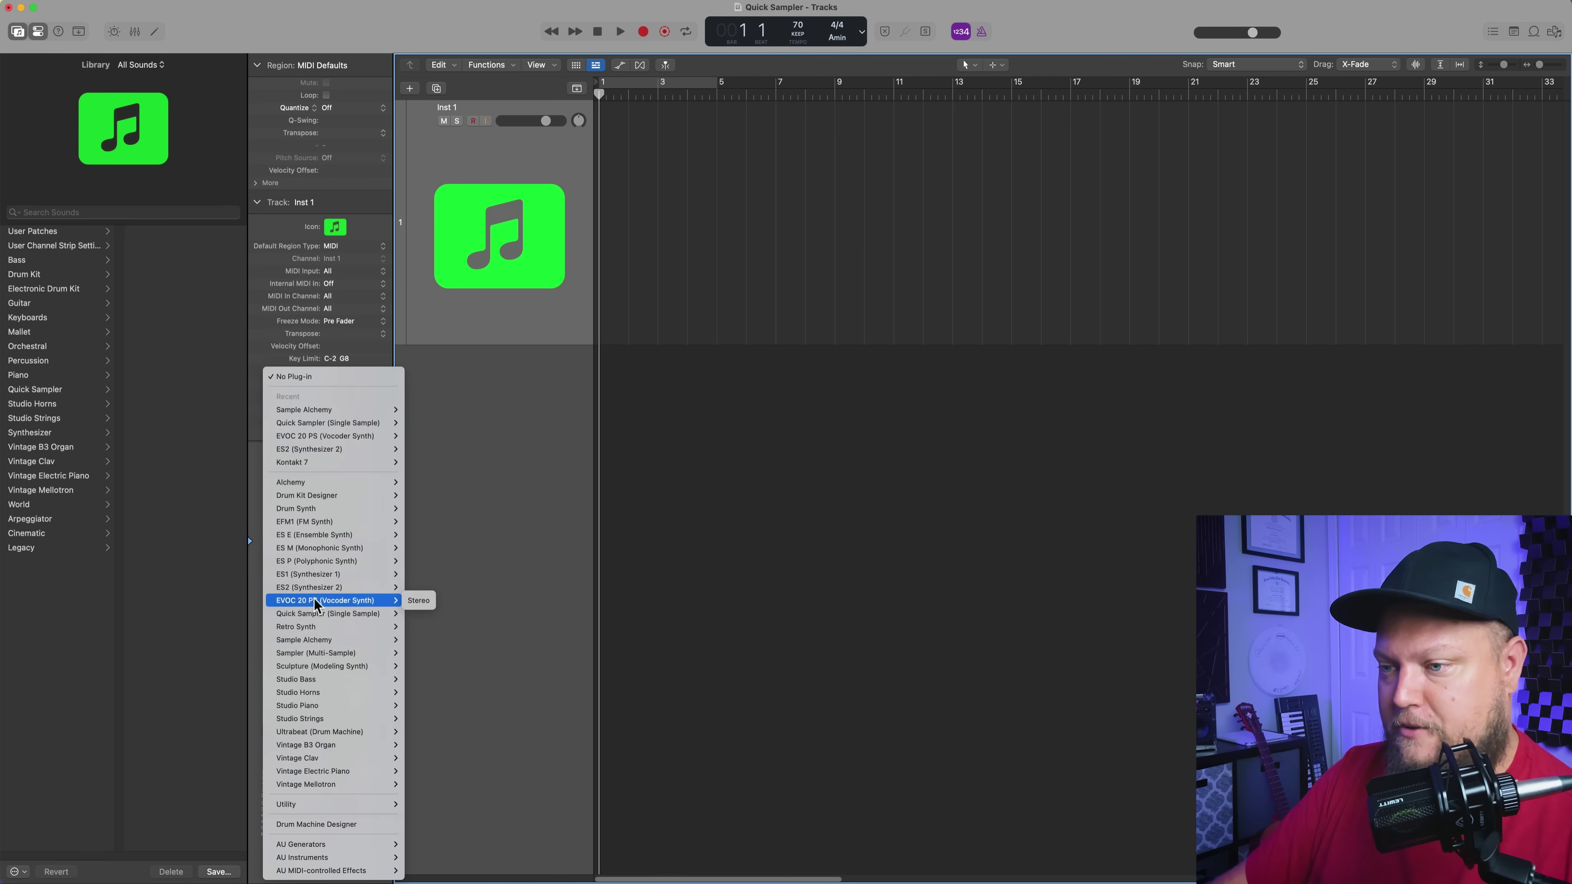
left_click(1091, 455)
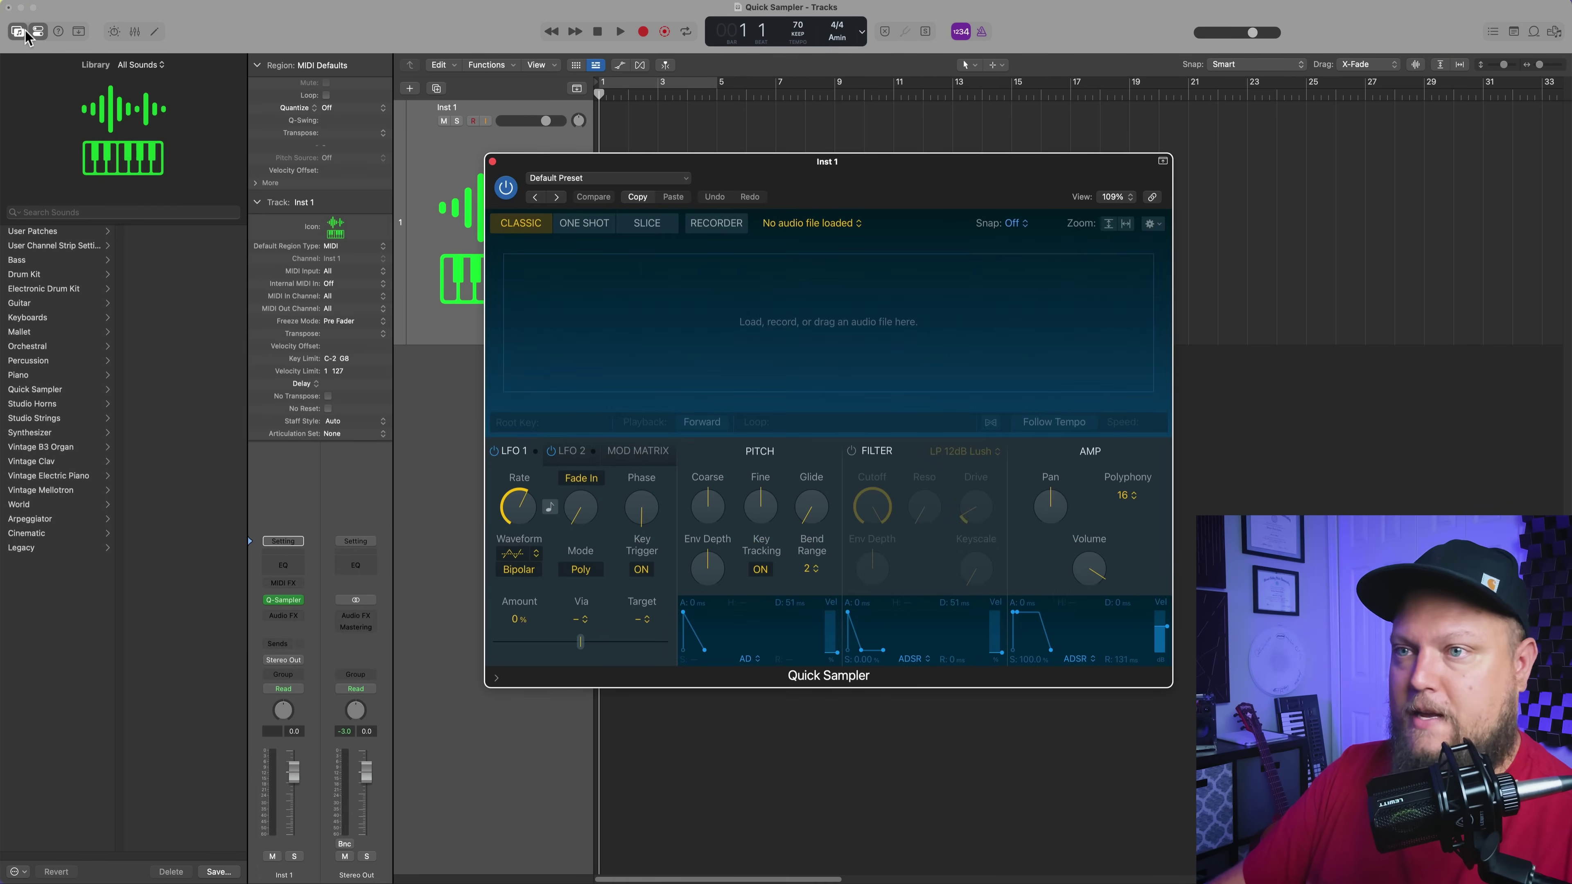
left_click(25, 36)
left_click_drag(772, 176, 659, 137)
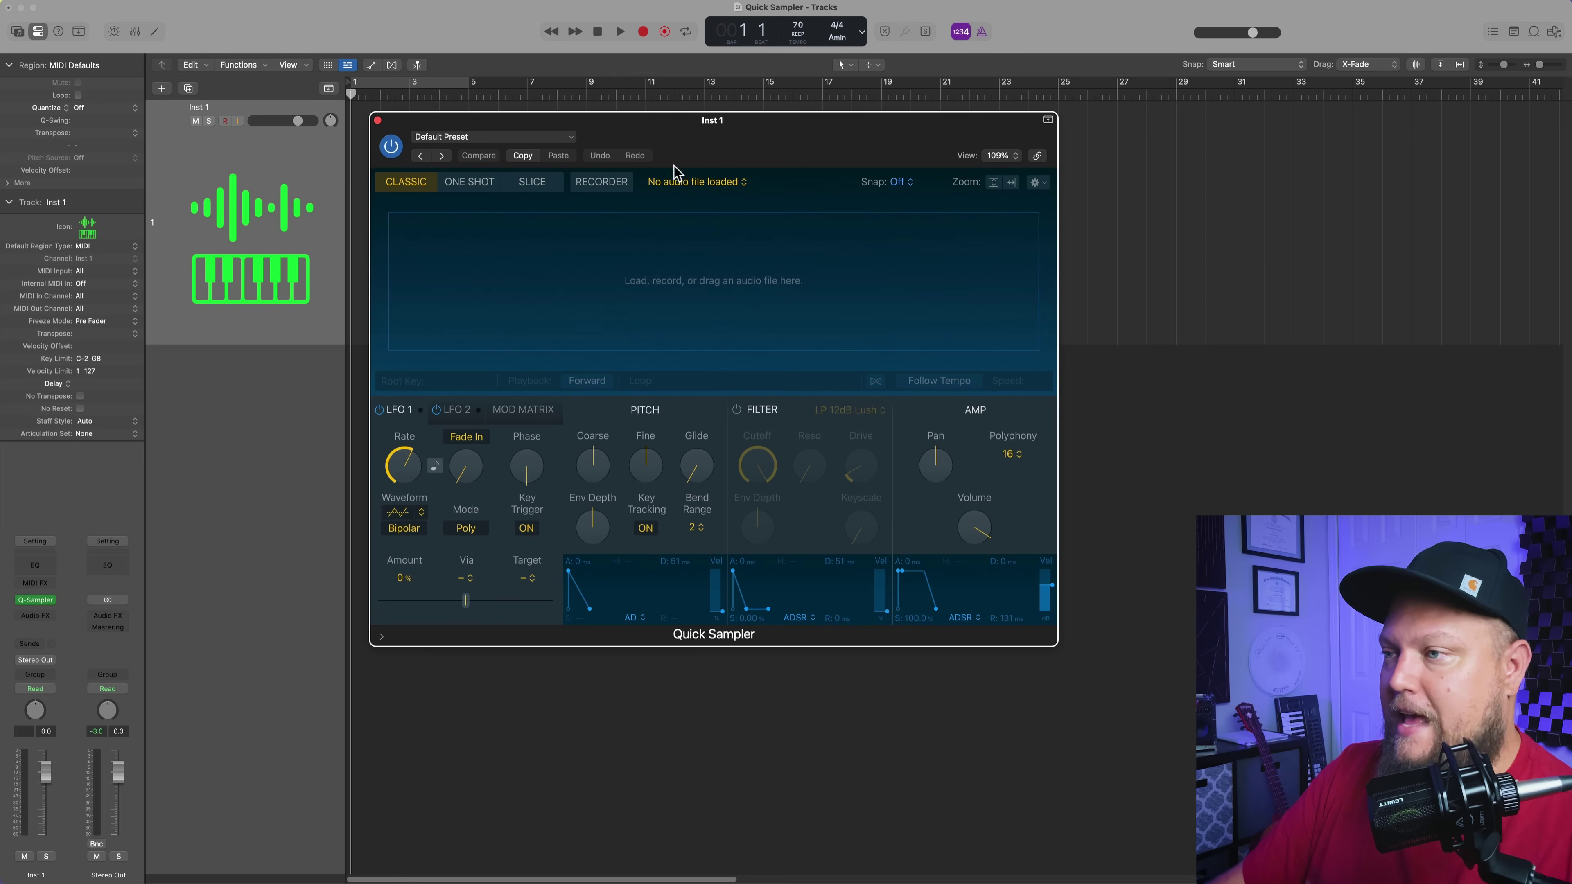
Step: Record a sung note into Quick Sampler's Recorder from Input 1, using the Threshold record start
left_click(597, 184)
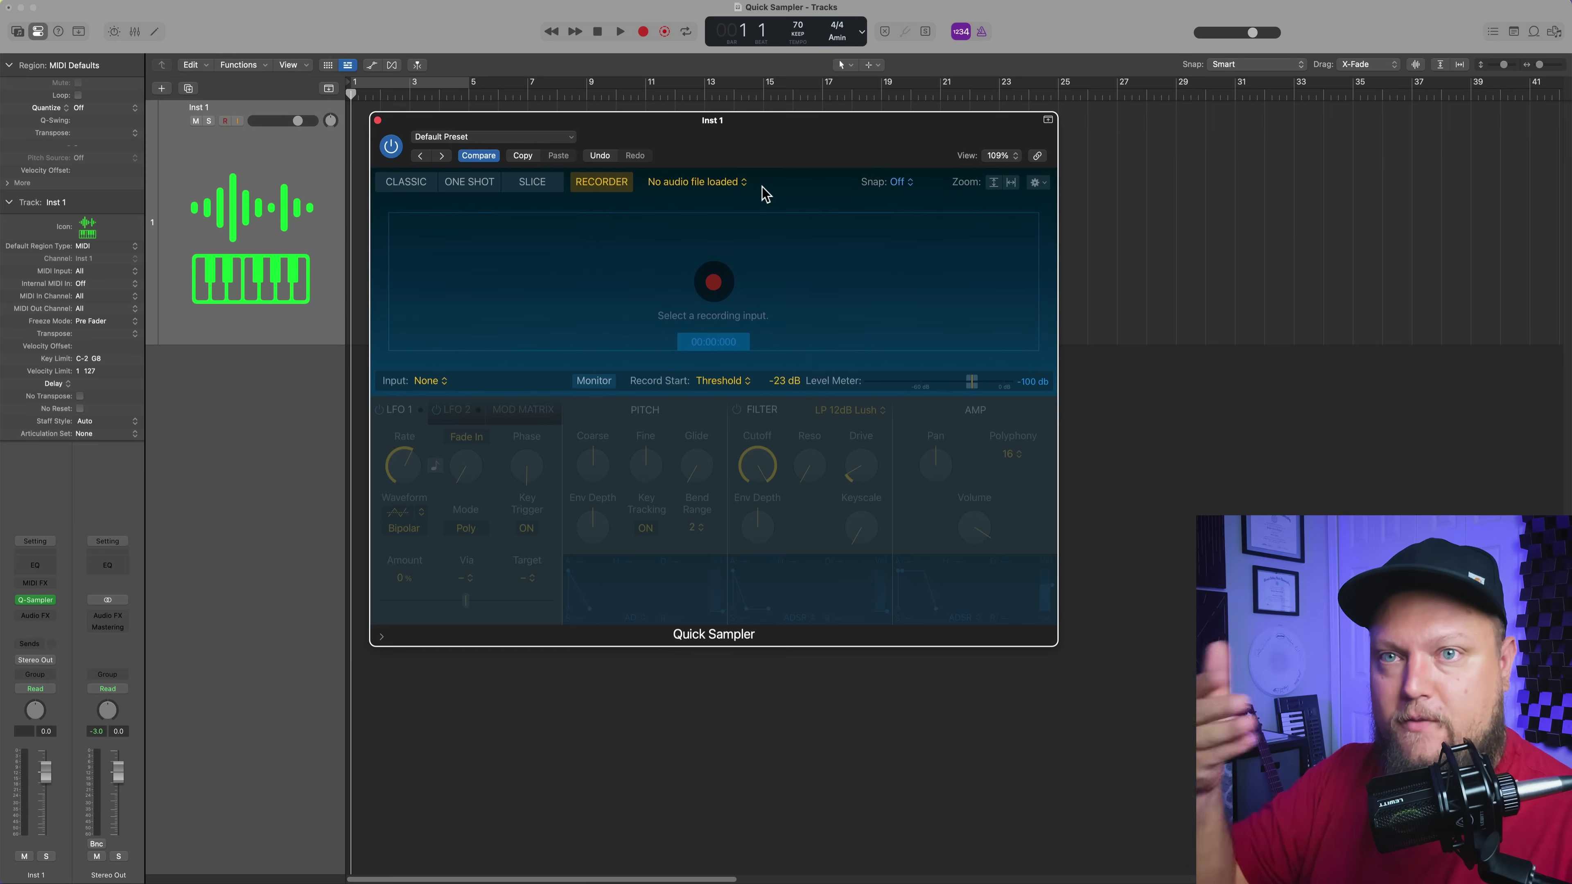
left_click(429, 381)
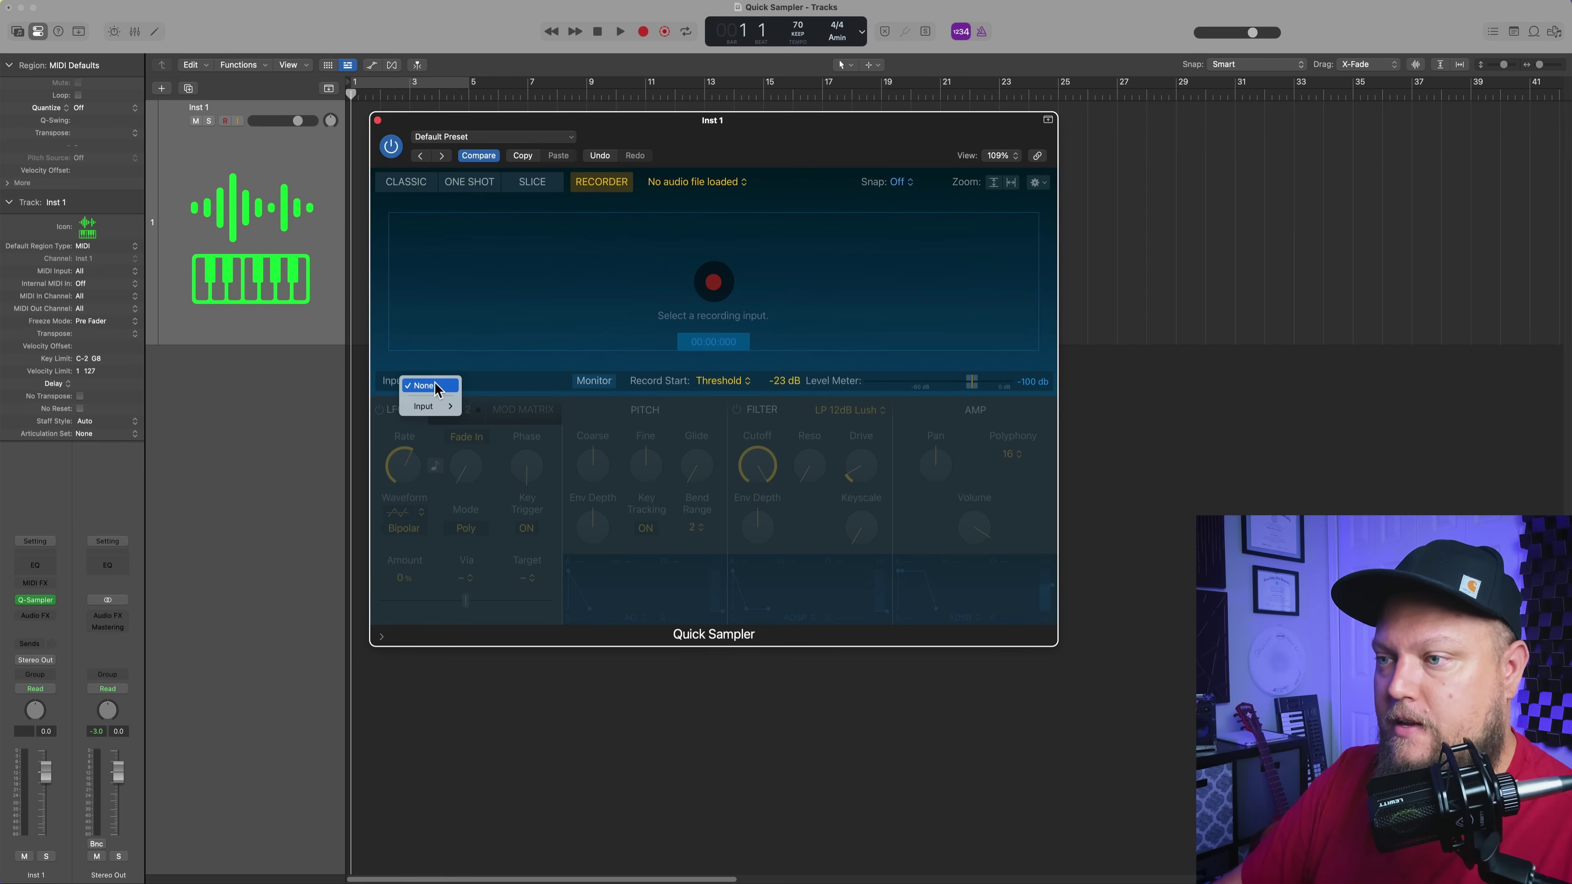
mouse_move(427, 406)
left_click(494, 407)
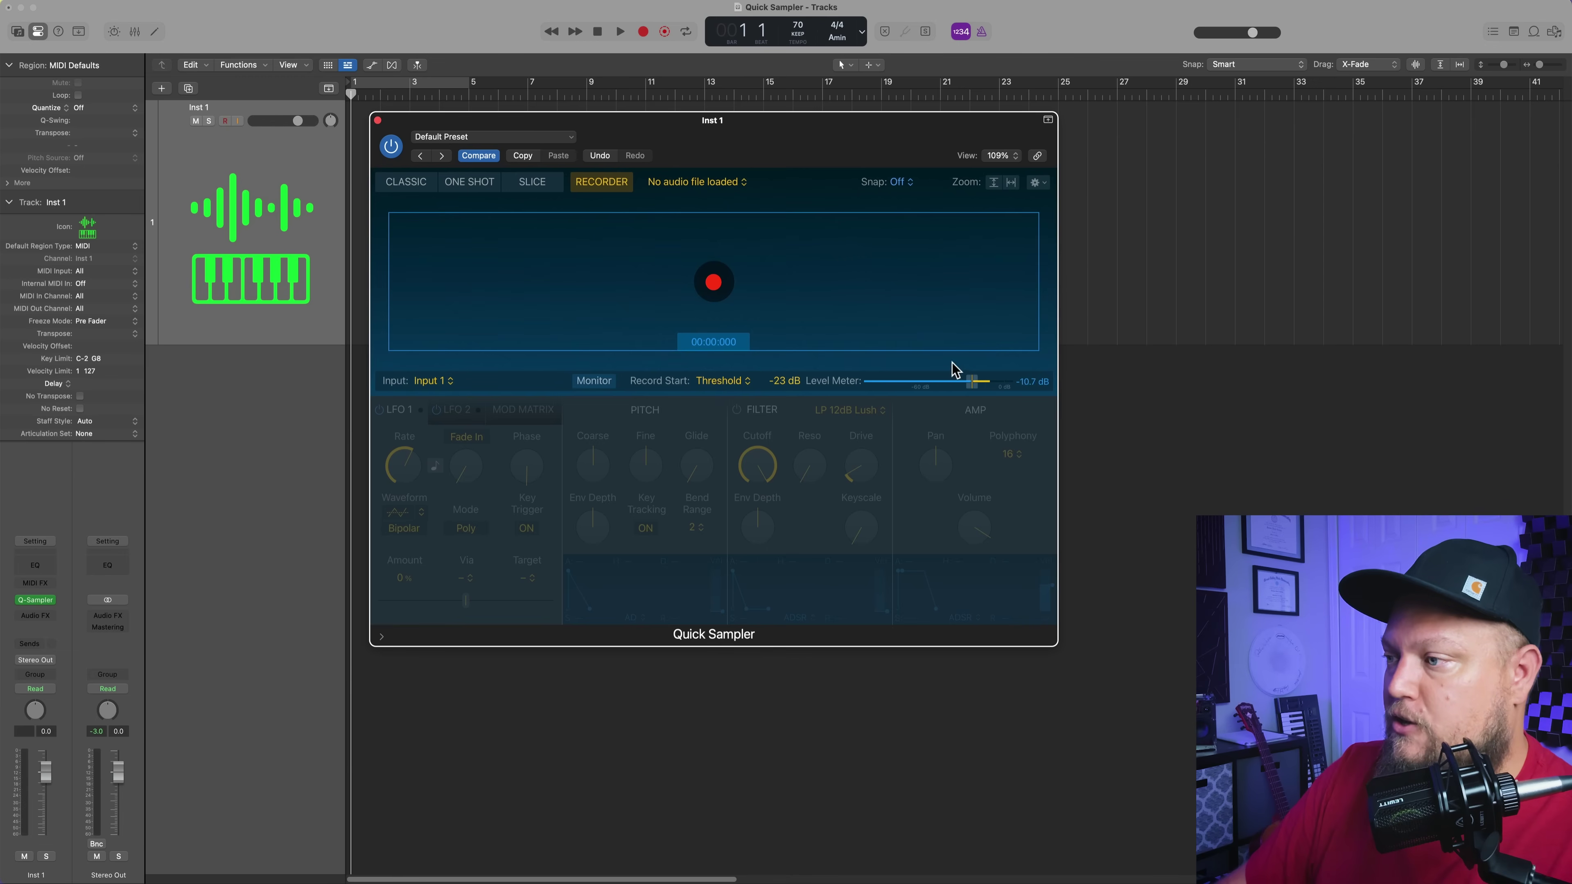
left_click(716, 284)
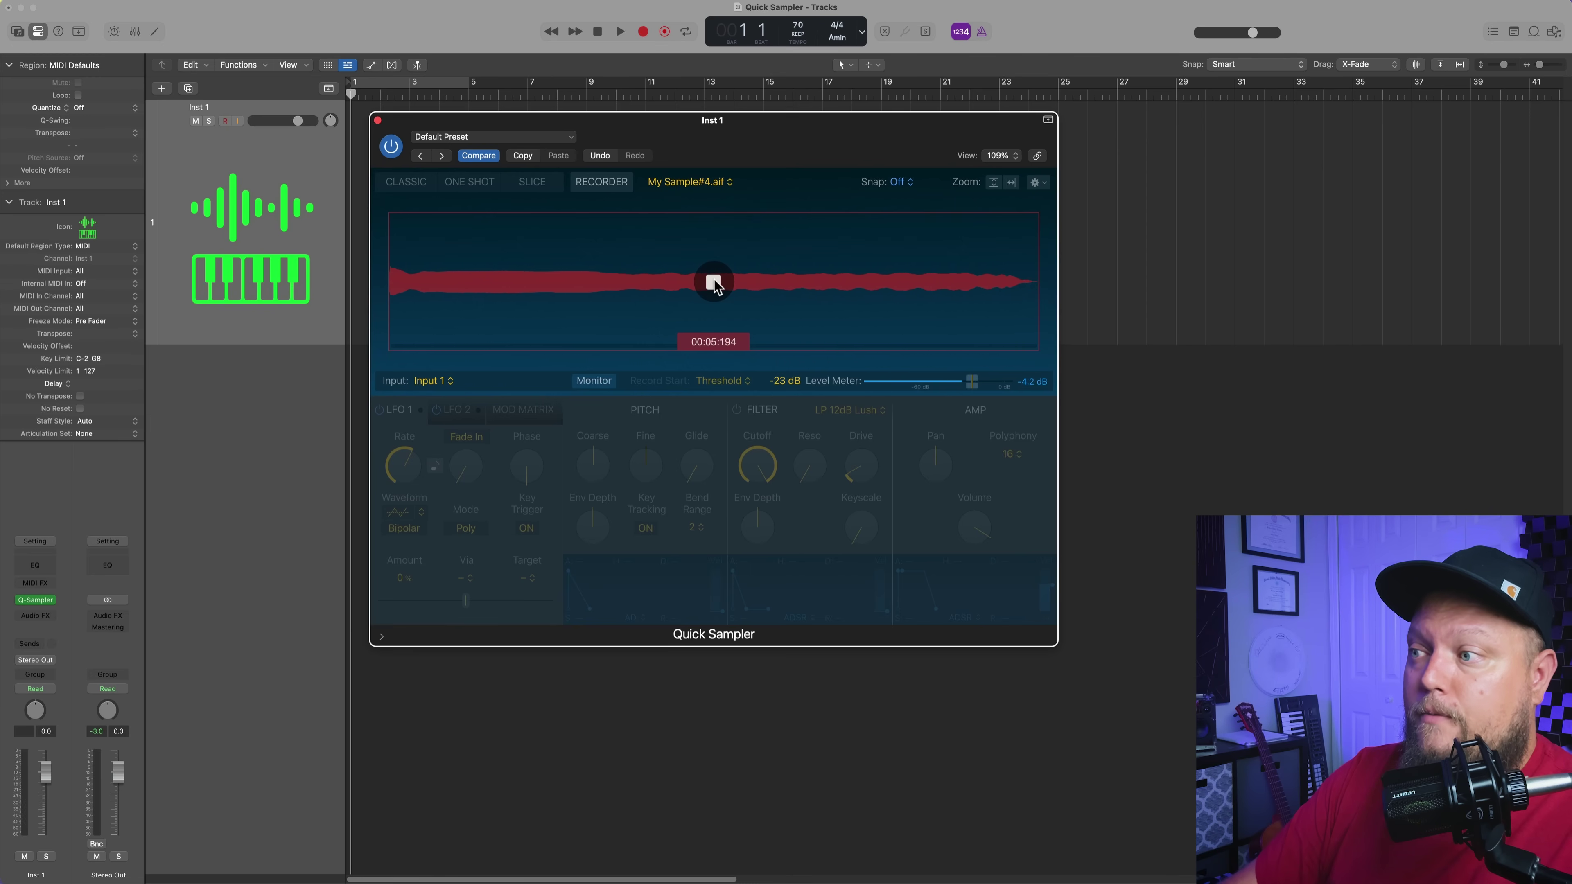
left_click(713, 282)
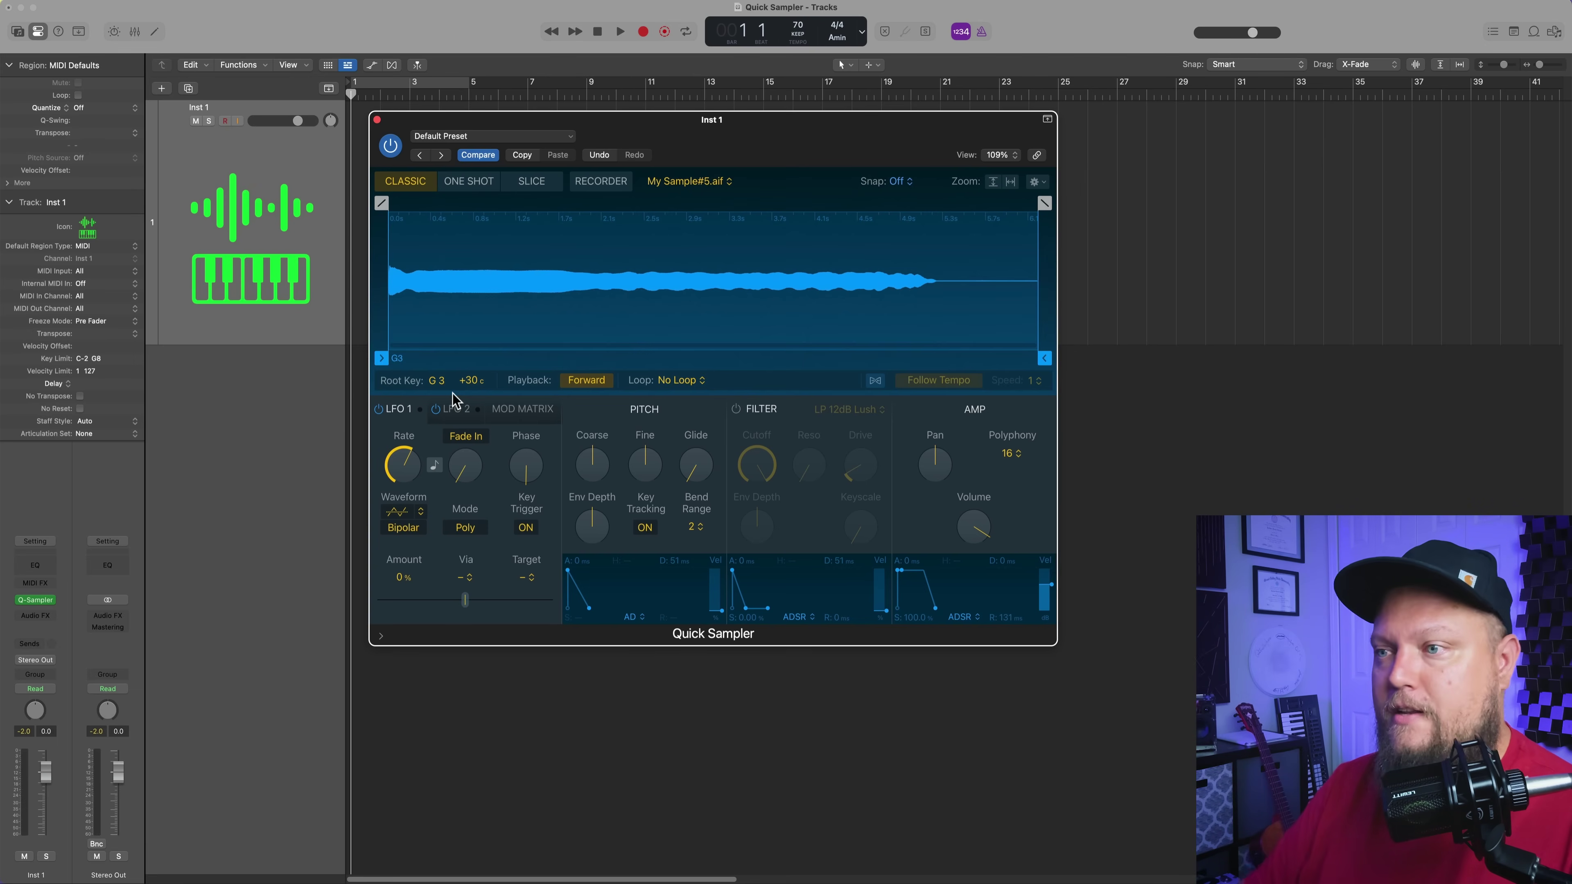
Step: Trim the sample to start at about 0.27 s and end at about 5.46 s, with a 0.24 s fade-in and a short fade-out
left_click_drag(381, 203, 435, 203)
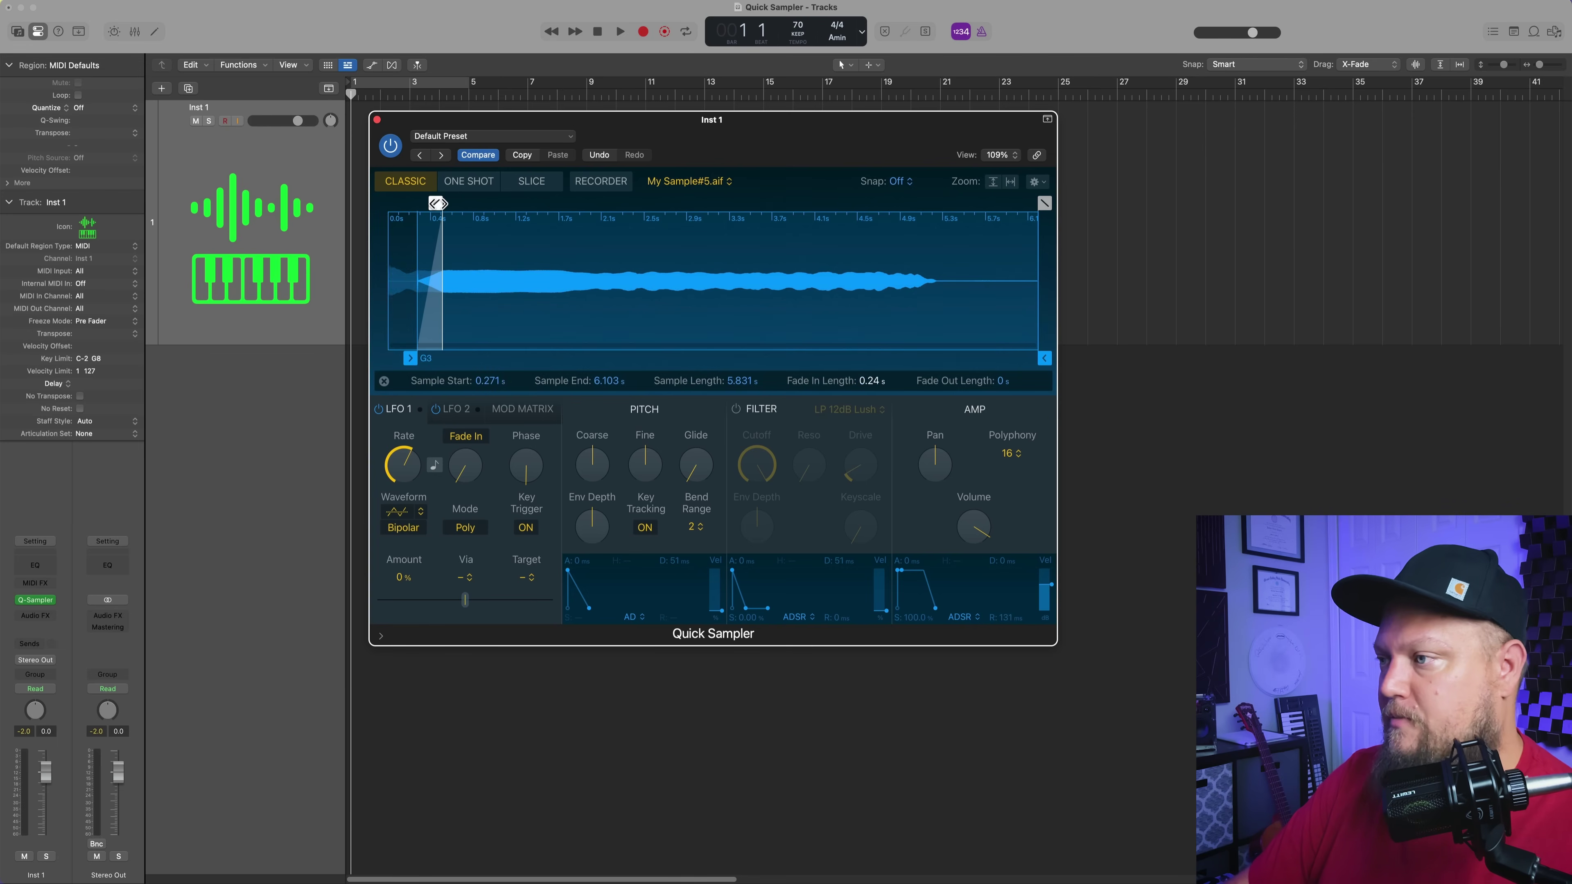
left_click_drag(1046, 359, 969, 358)
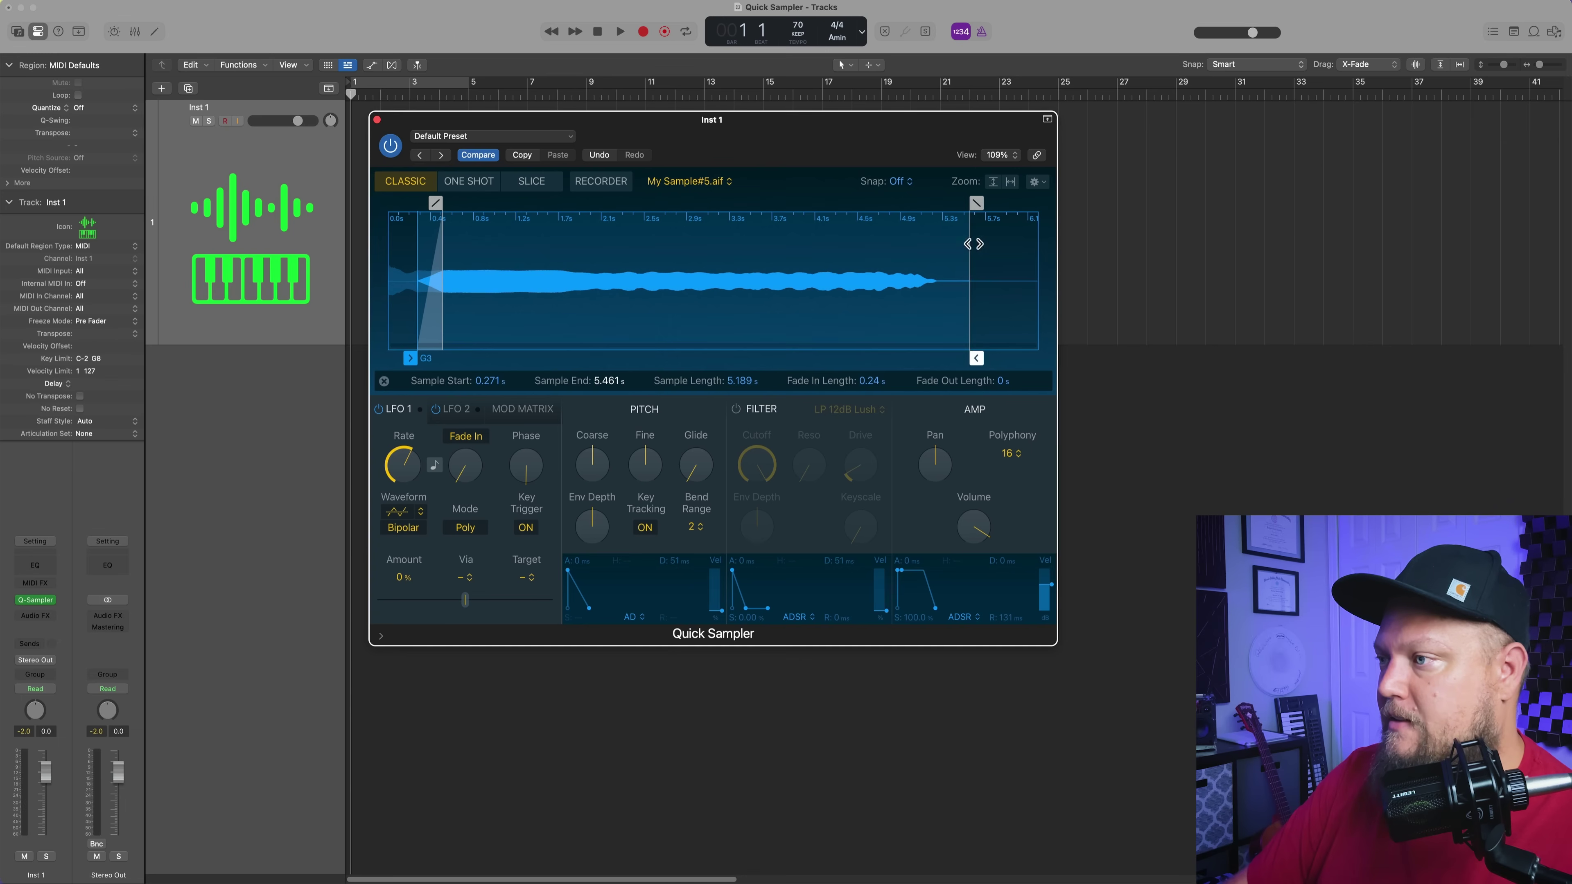
left_click_drag(970, 203, 950, 206)
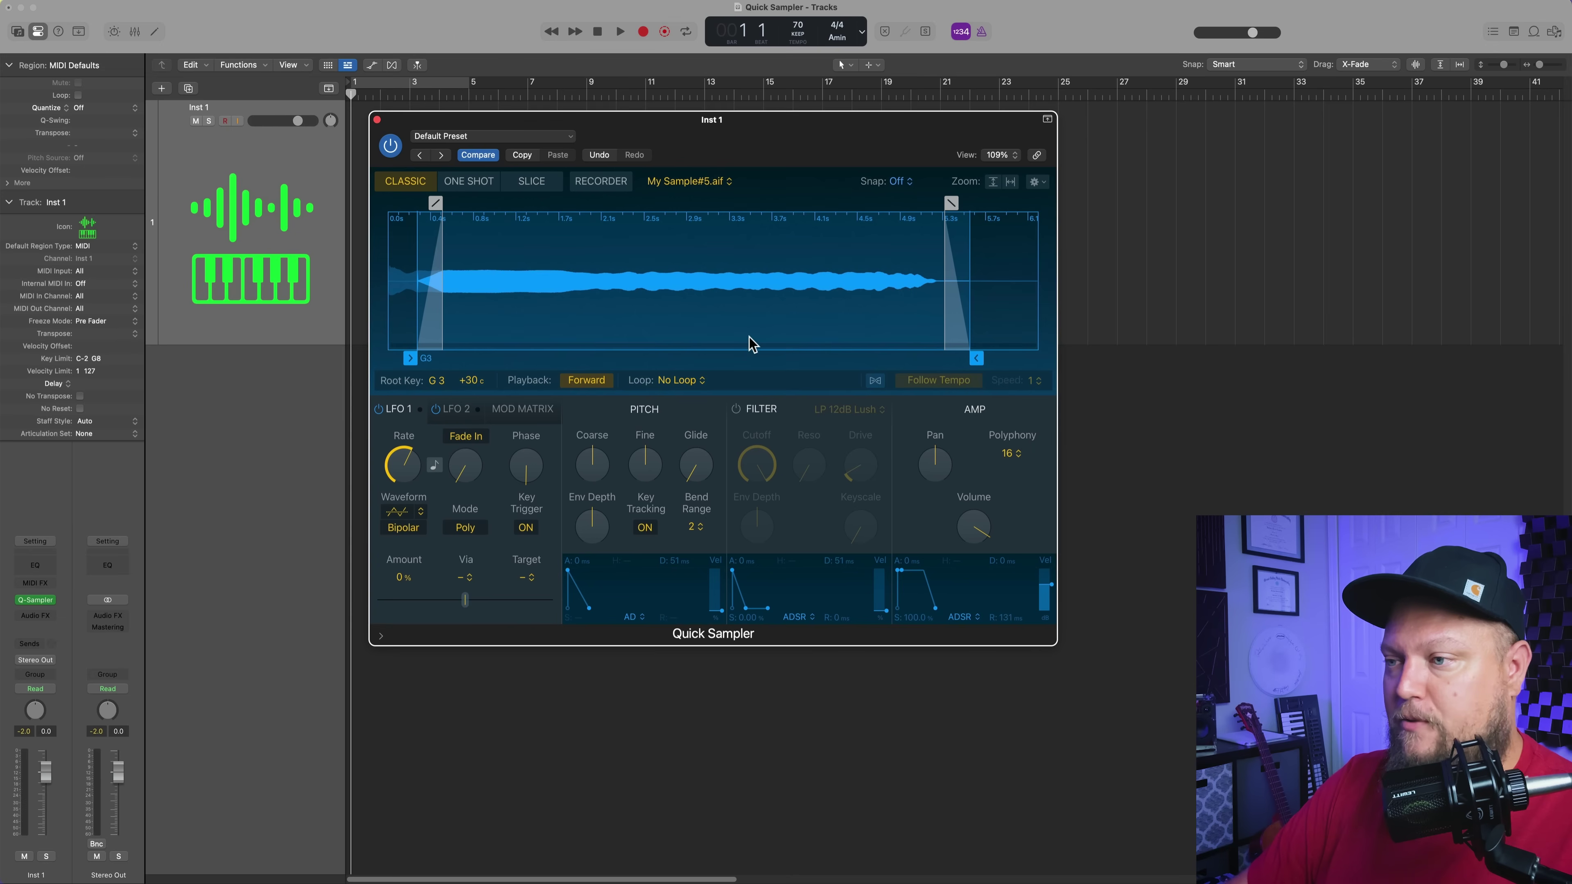
Step: Loop the sample Forward, with the loop running from about 2.07 s to about 4.9 s
left_click(681, 384)
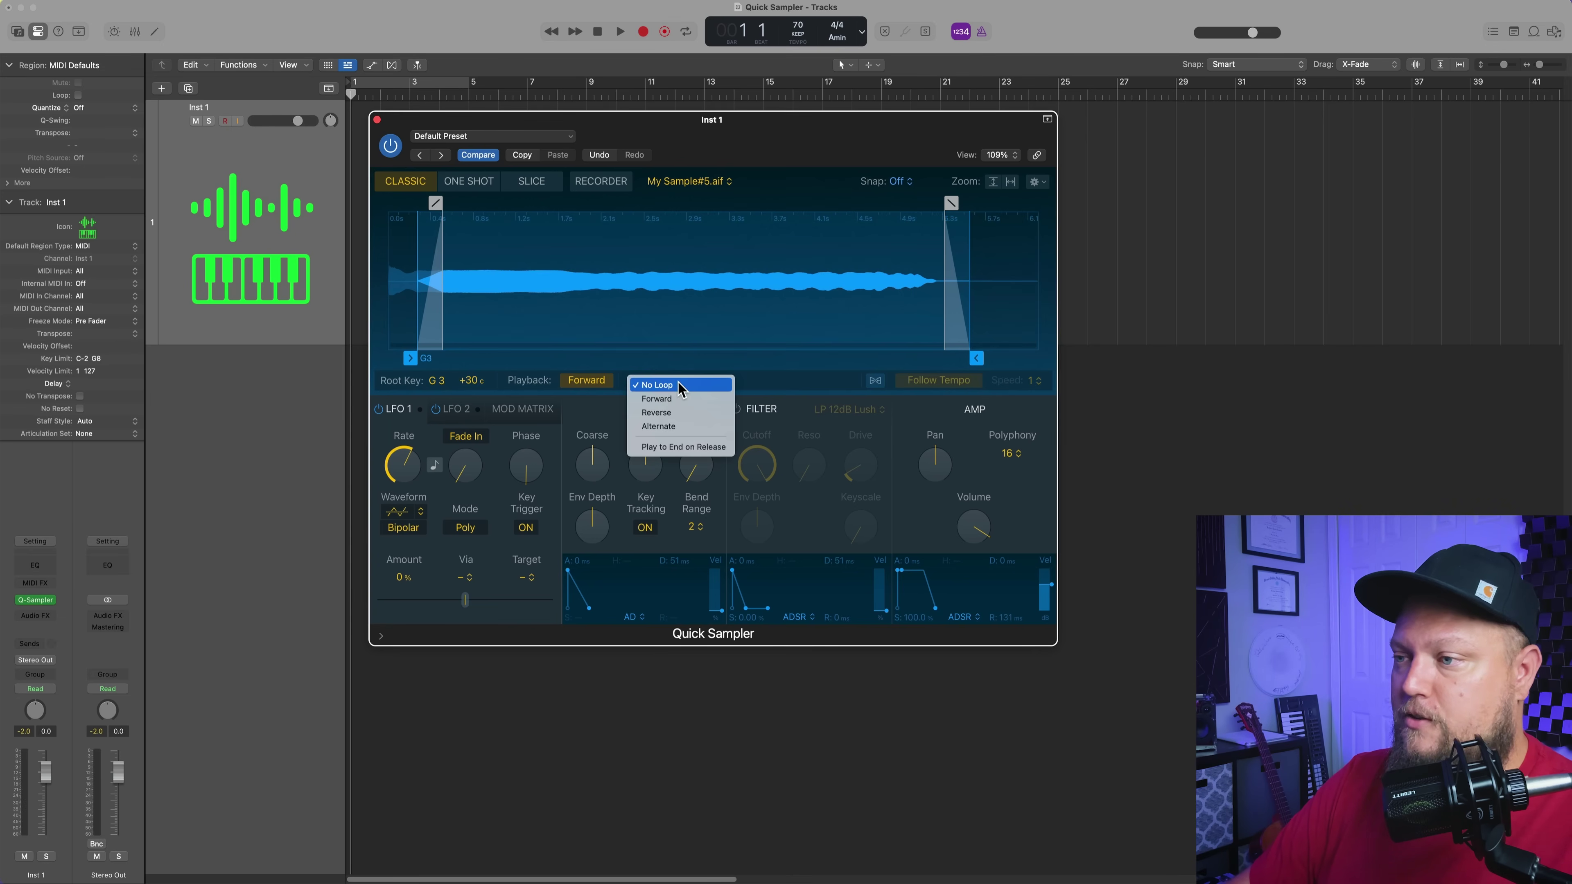
left_click(697, 400)
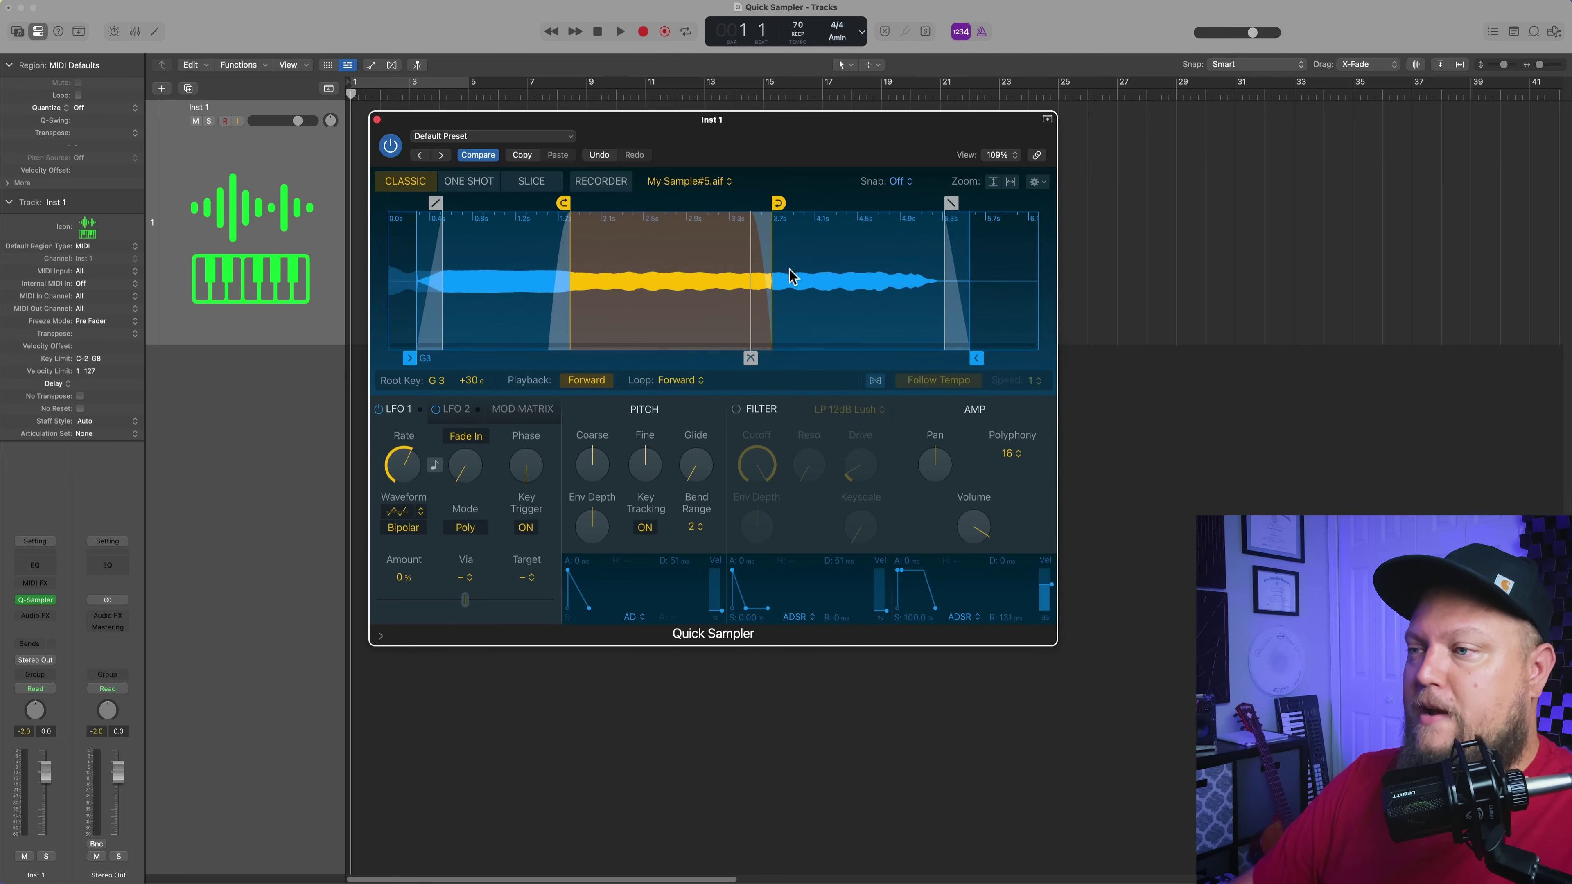
mouse_move(779, 203)
left_mouse_down()
mouse_move(933, 204)
mouse_move(916, 205)
left_mouse_up()
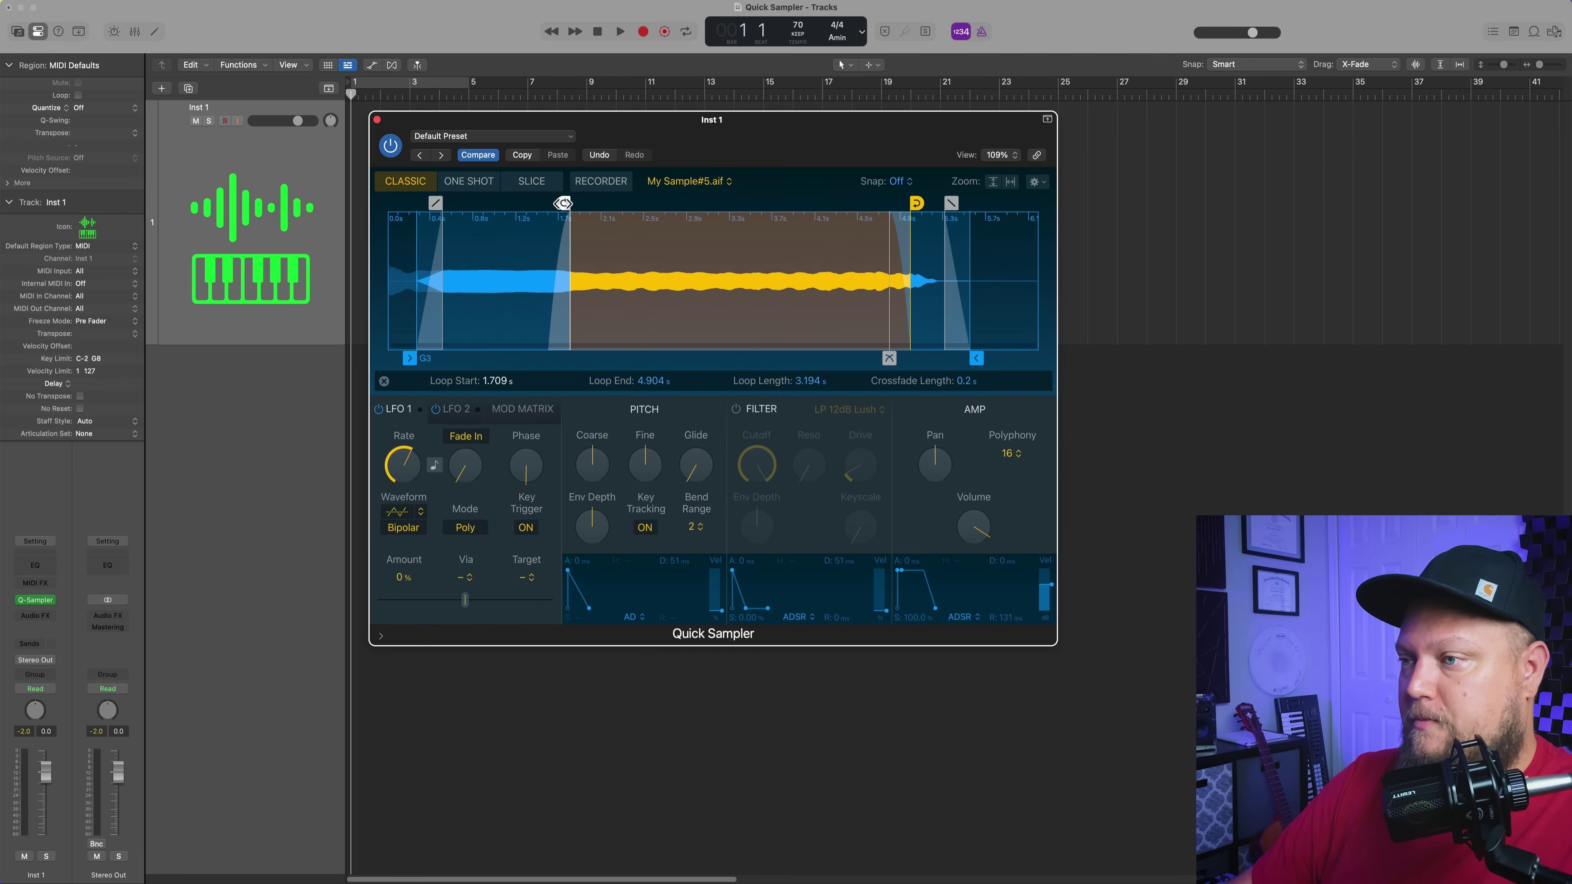
mouse_move(564, 203)
left_mouse_down()
mouse_move(645, 210)
mouse_move(601, 218)
left_mouse_up()
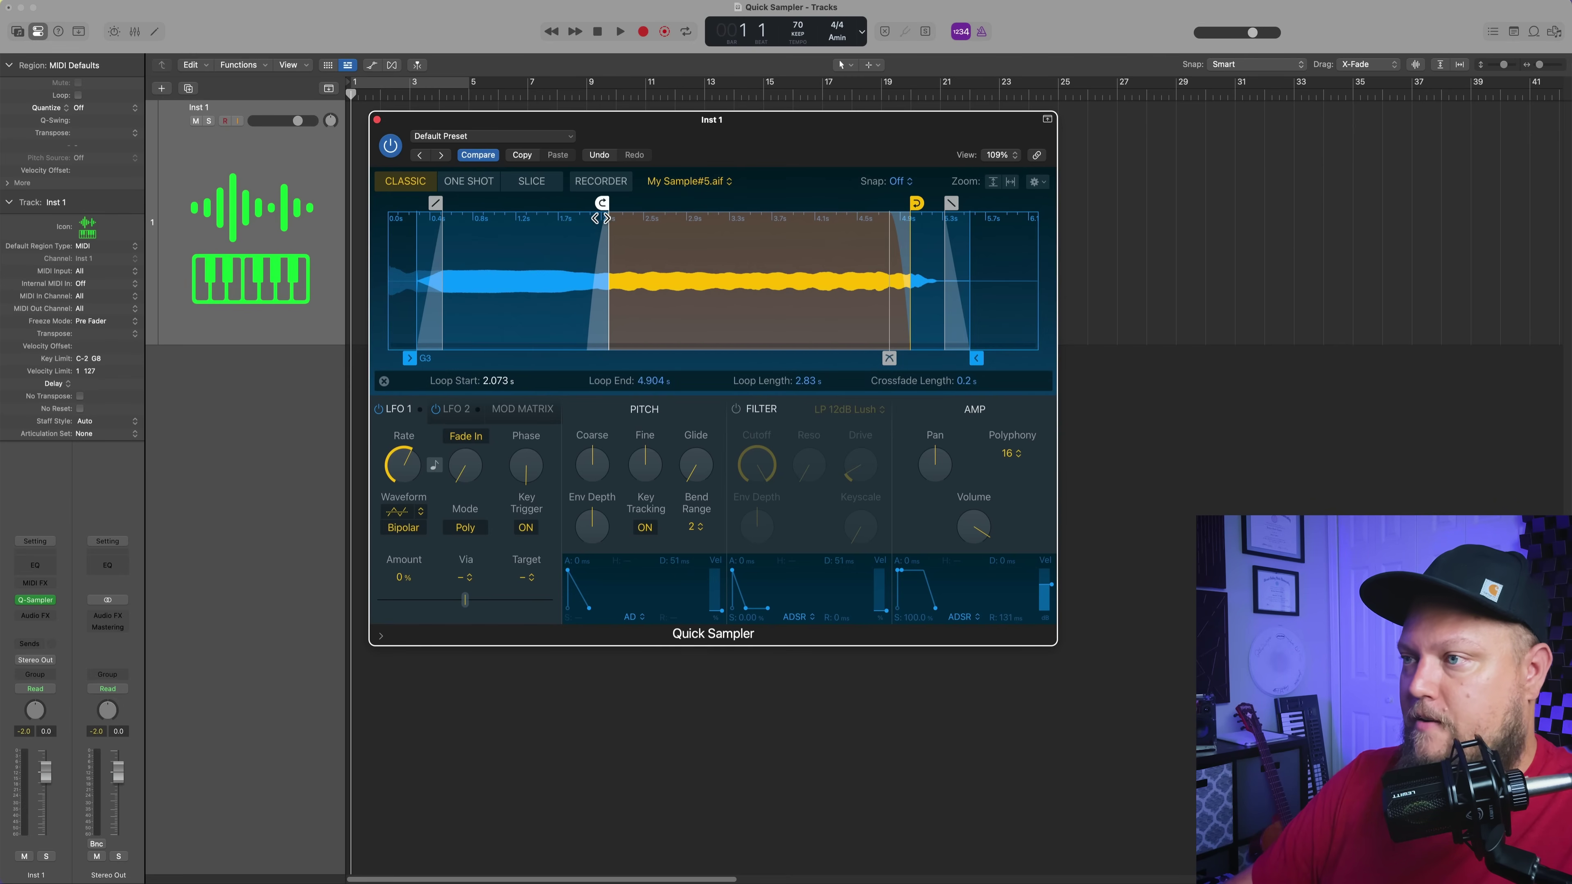
left_click(758, 140)
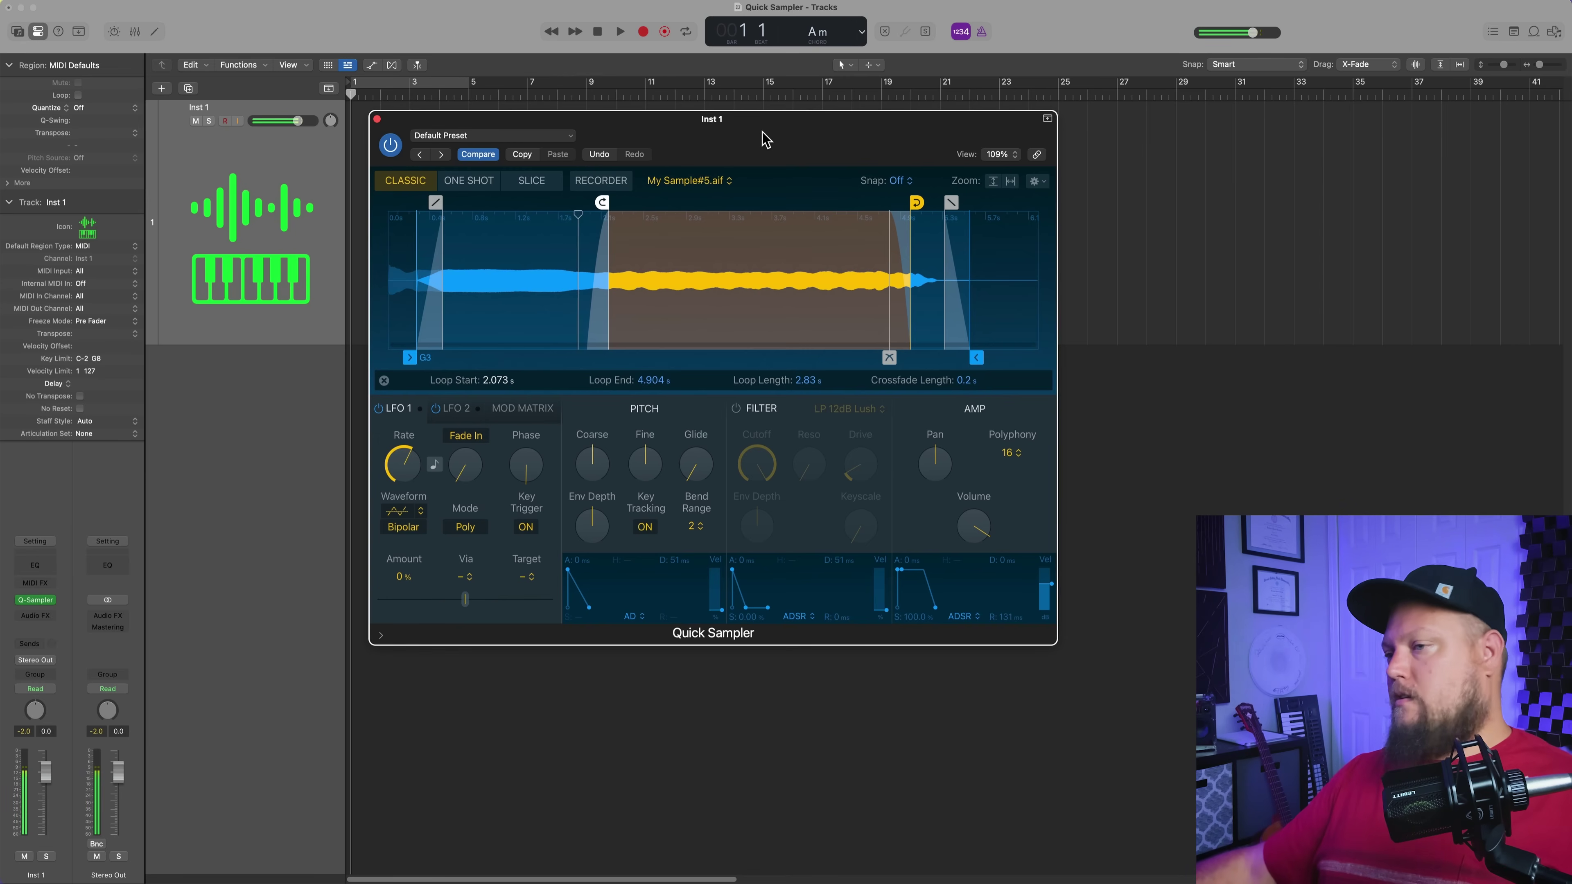
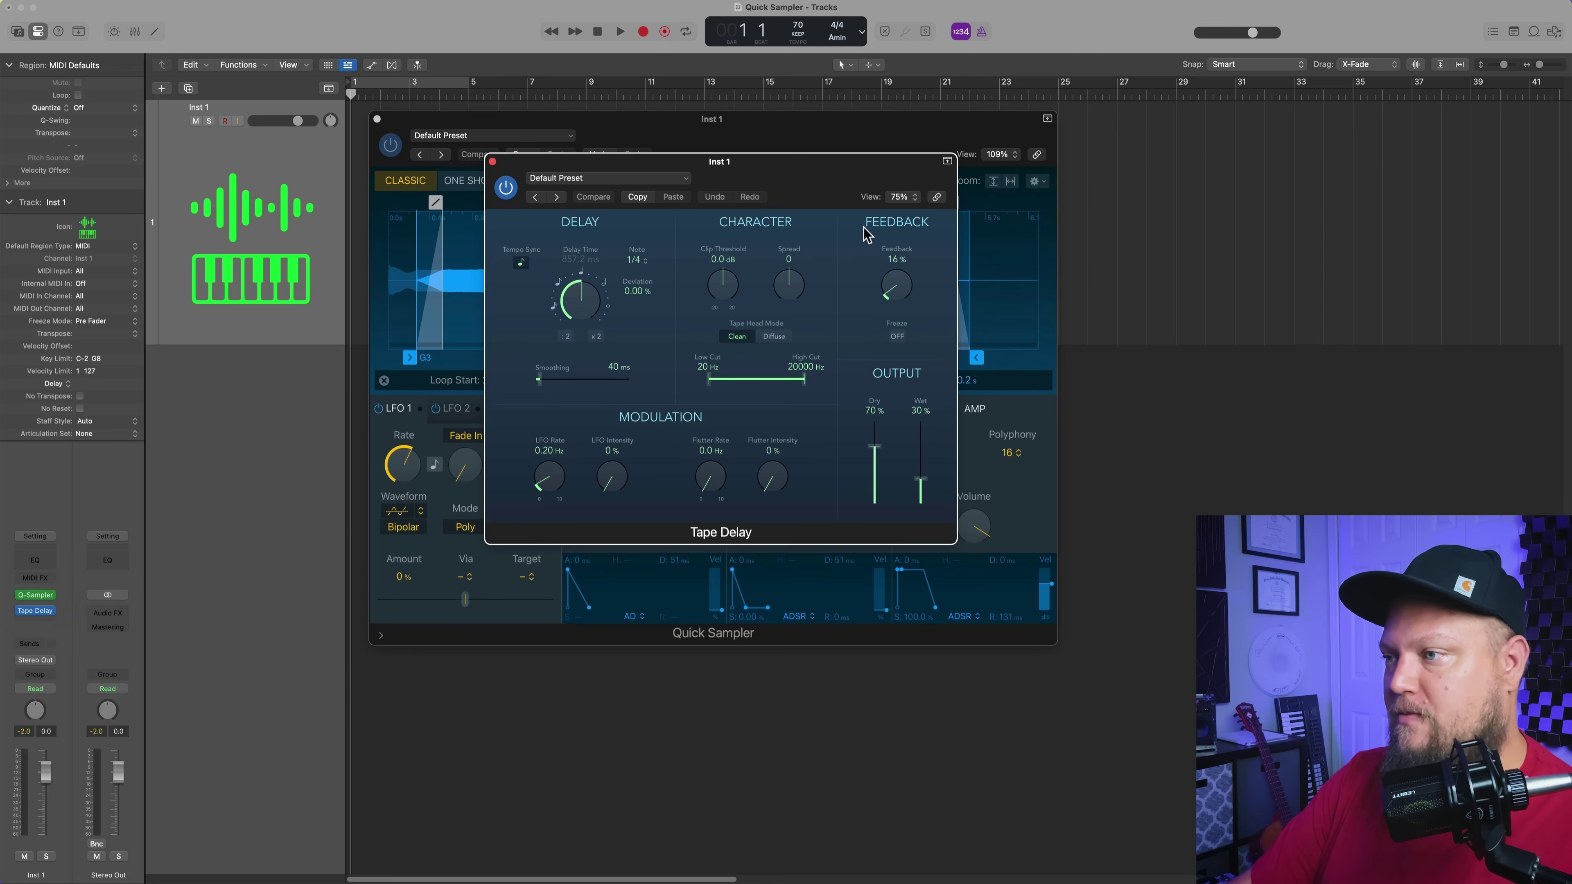
Step: Set the Tape Delay to Diffuse tape head mode with spread 29, low cut 190 Hz and high cut 5900 Hz
left_click_drag(854, 182, 1024, 198)
left_click(943, 351)
left_click_drag(880, 395, 886, 401)
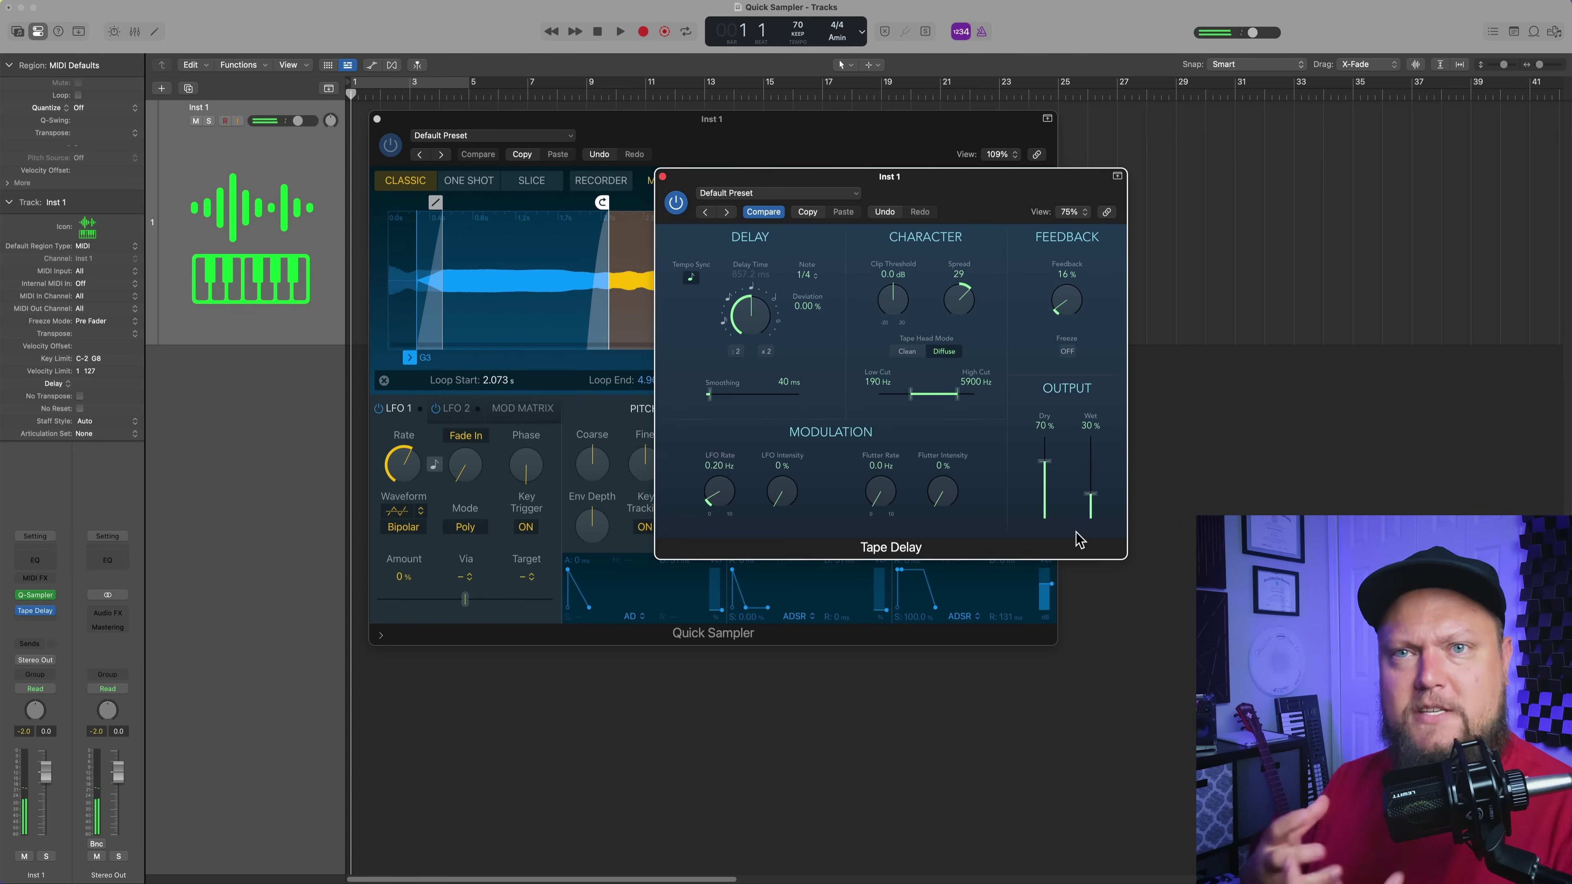
left_click(662, 177)
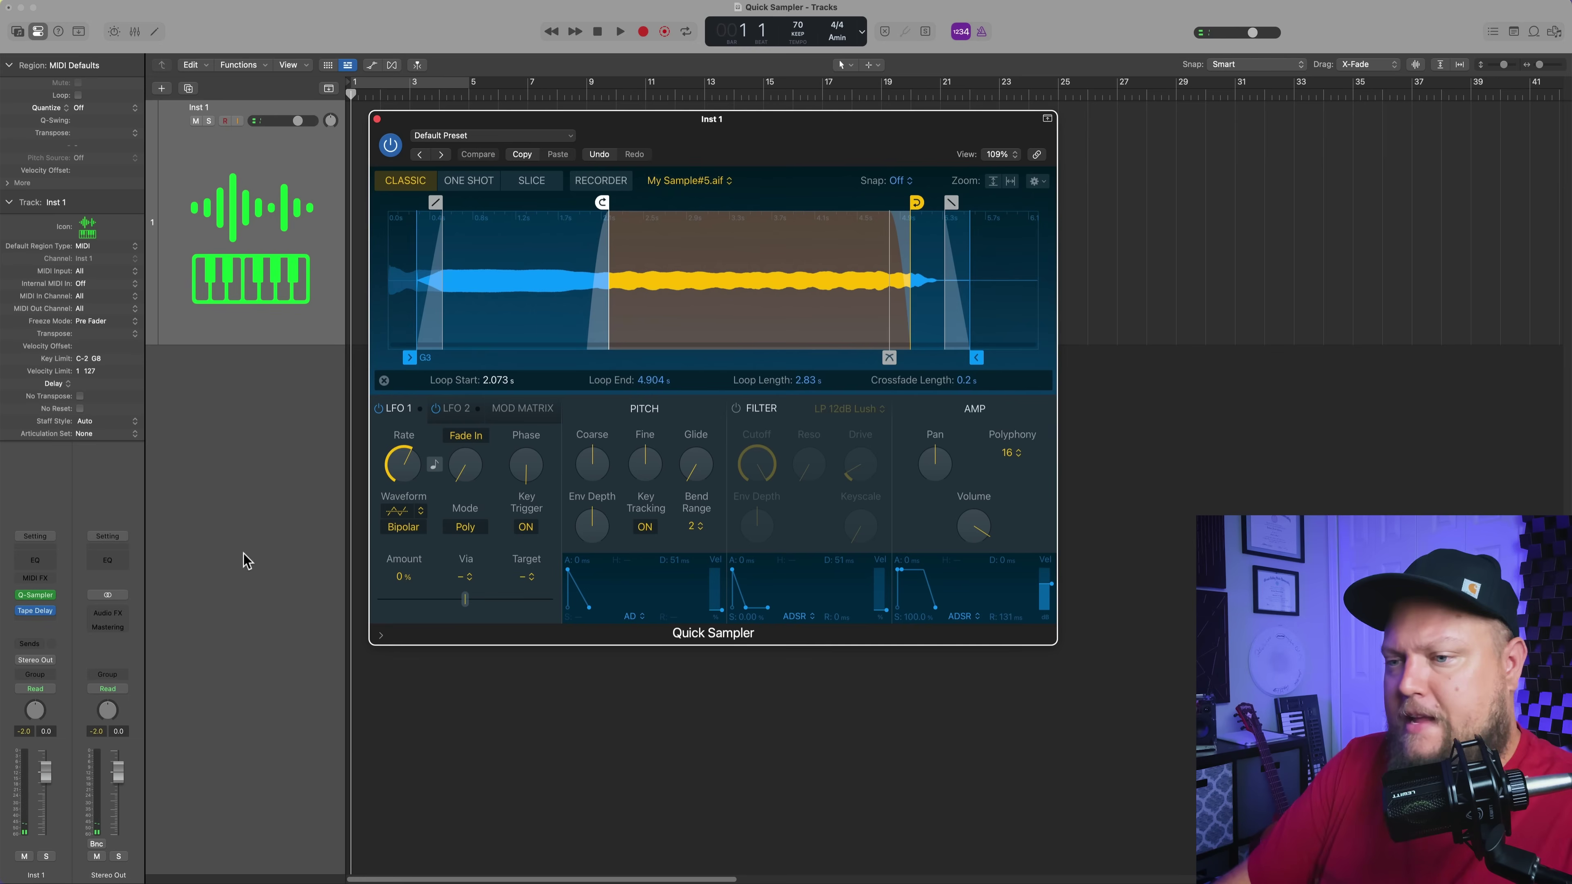
Step: Insert a stereo Raum reverb after the Tape Delay and close the open plug-in windows
left_click(49, 625)
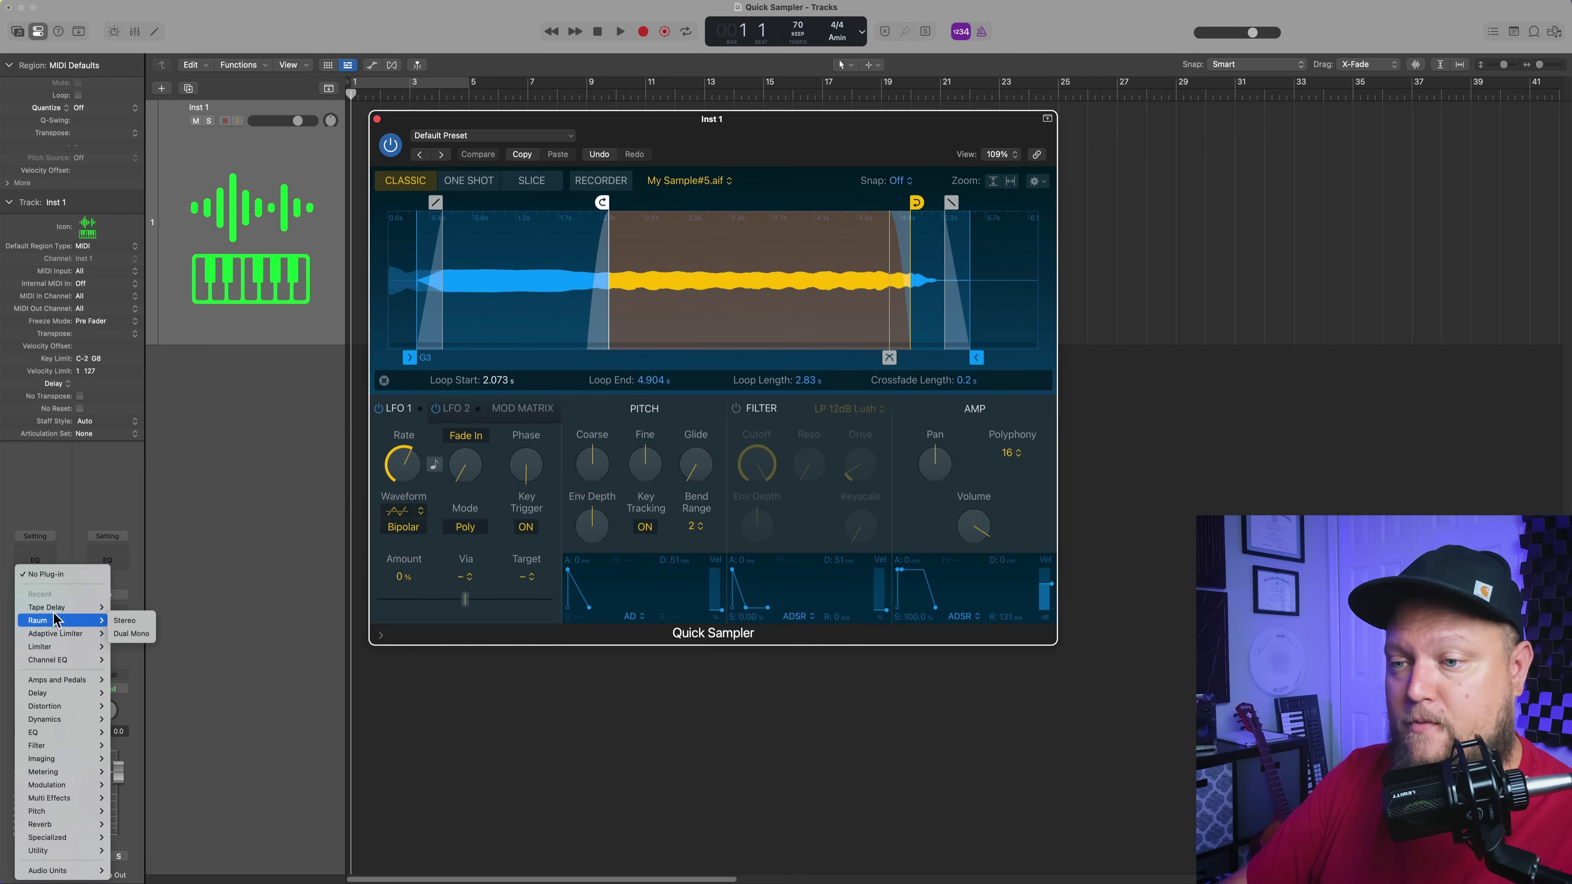
mouse_move(59, 621)
left_click(132, 624)
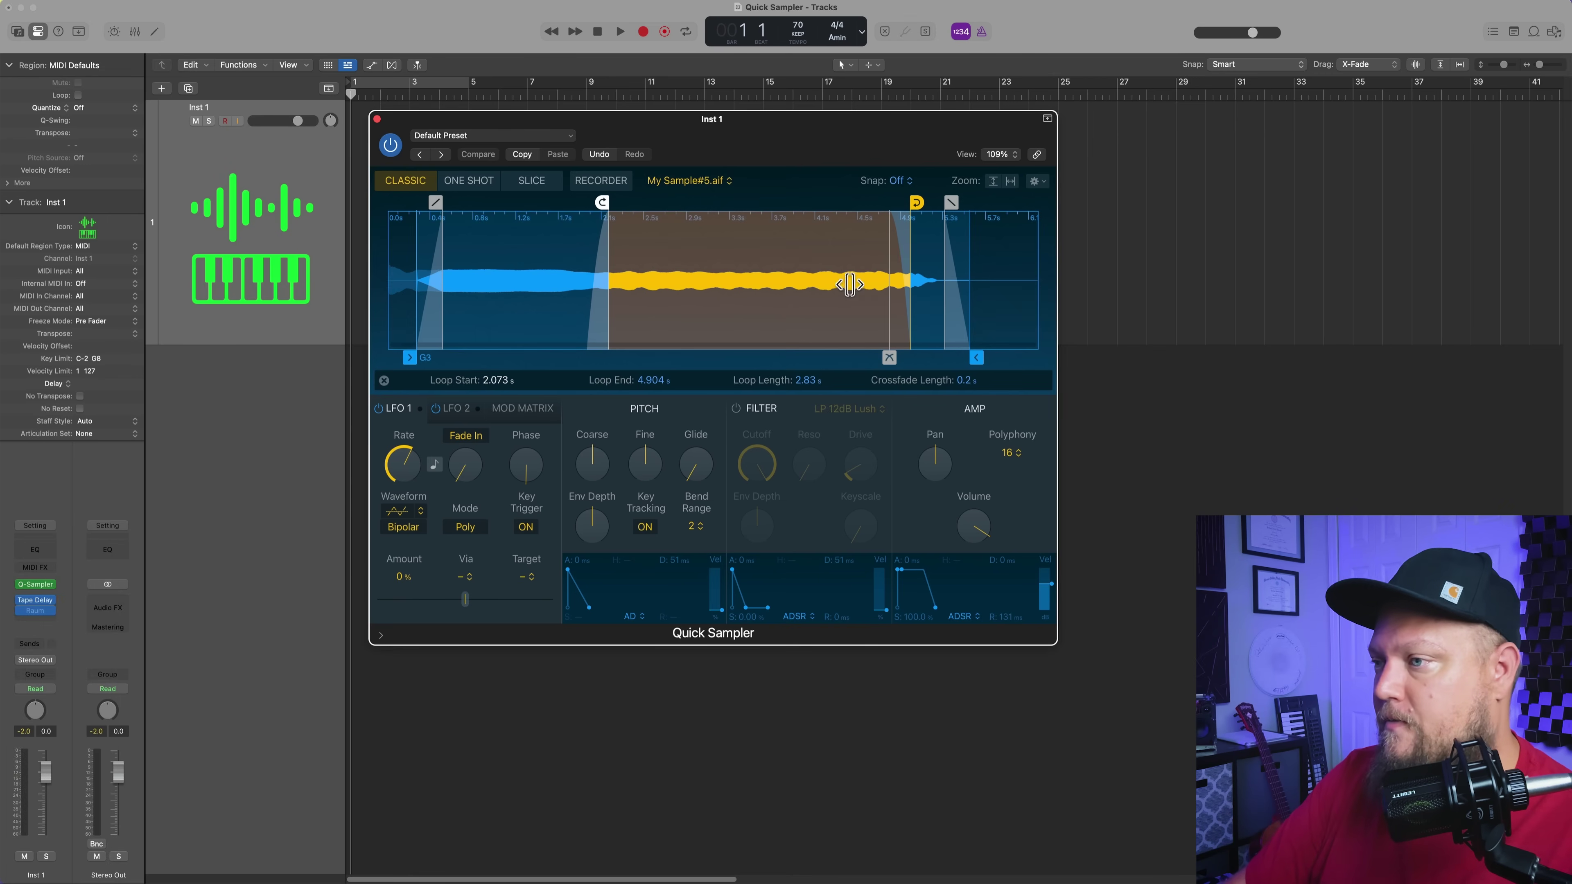
left_click_drag(495, 163, 193, 284)
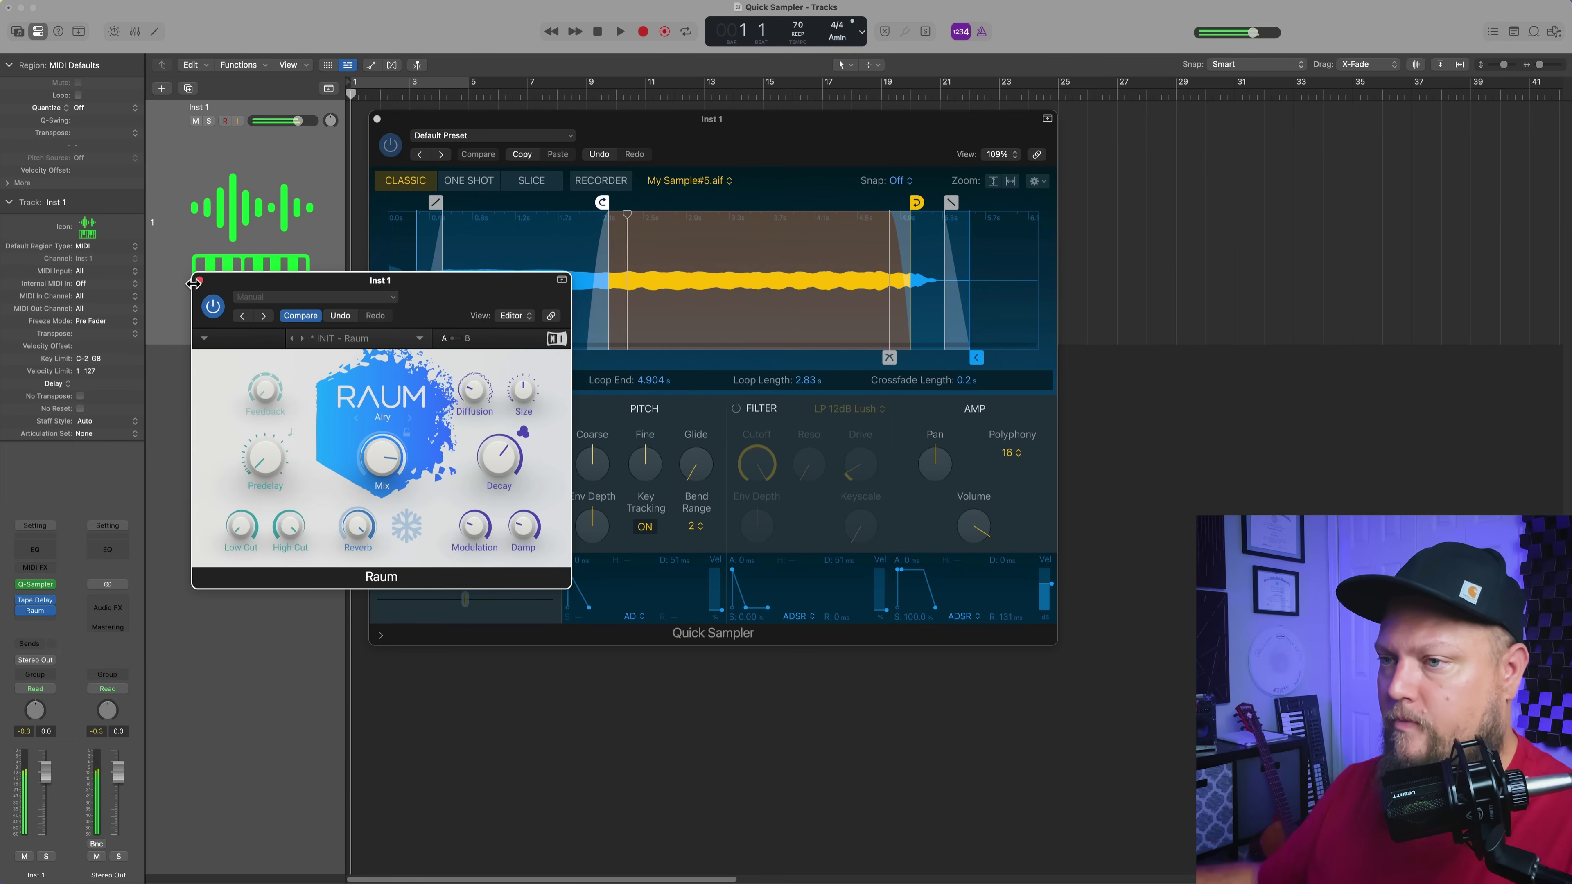
left_click(200, 281)
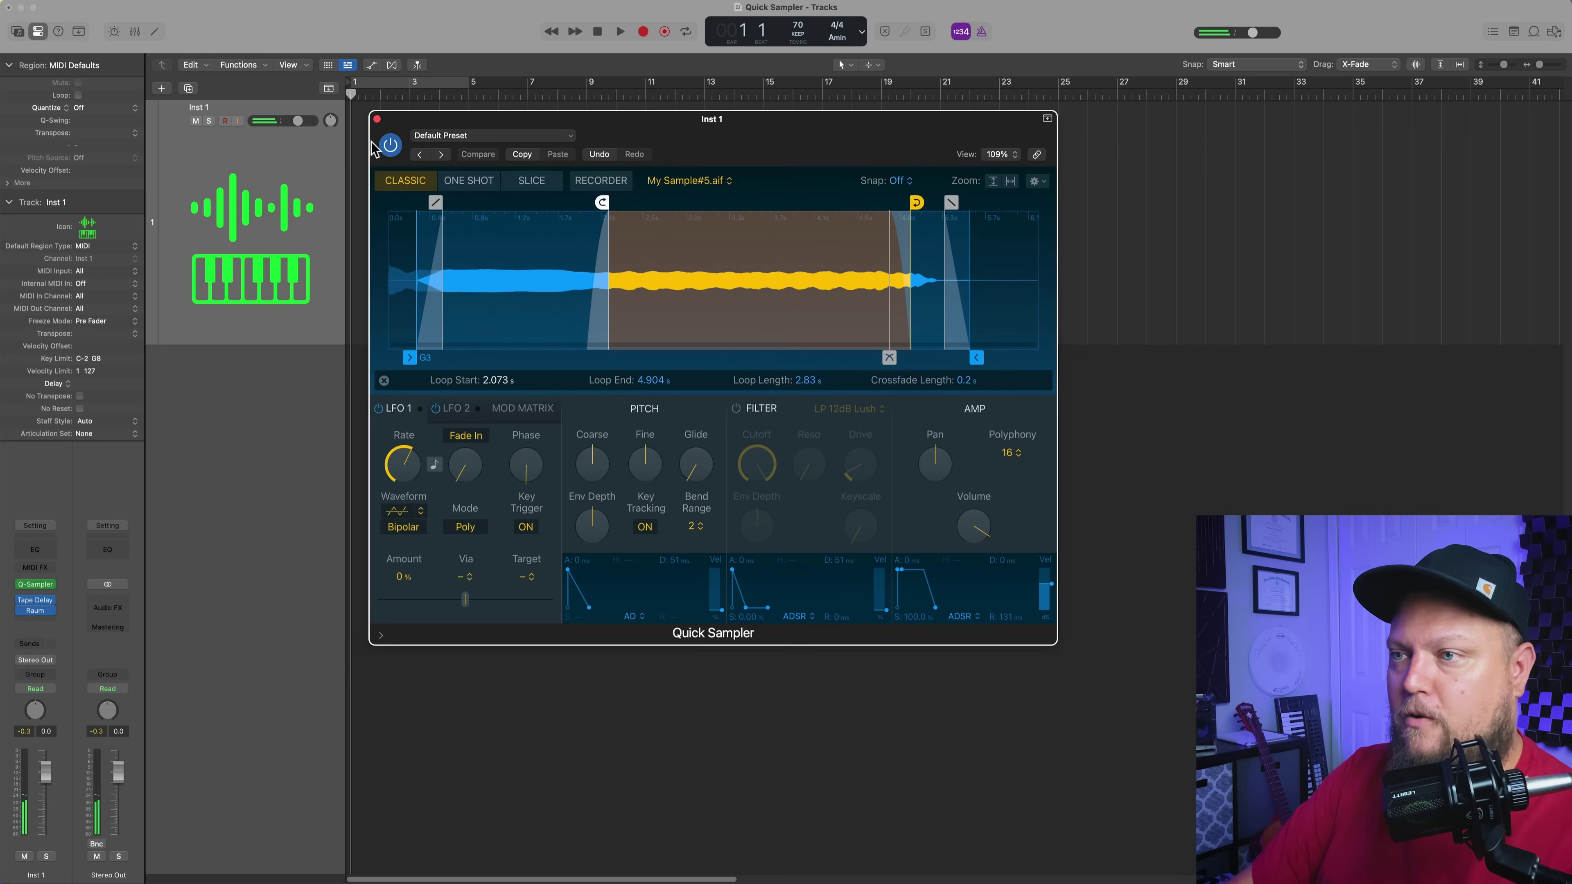
left_click(377, 119)
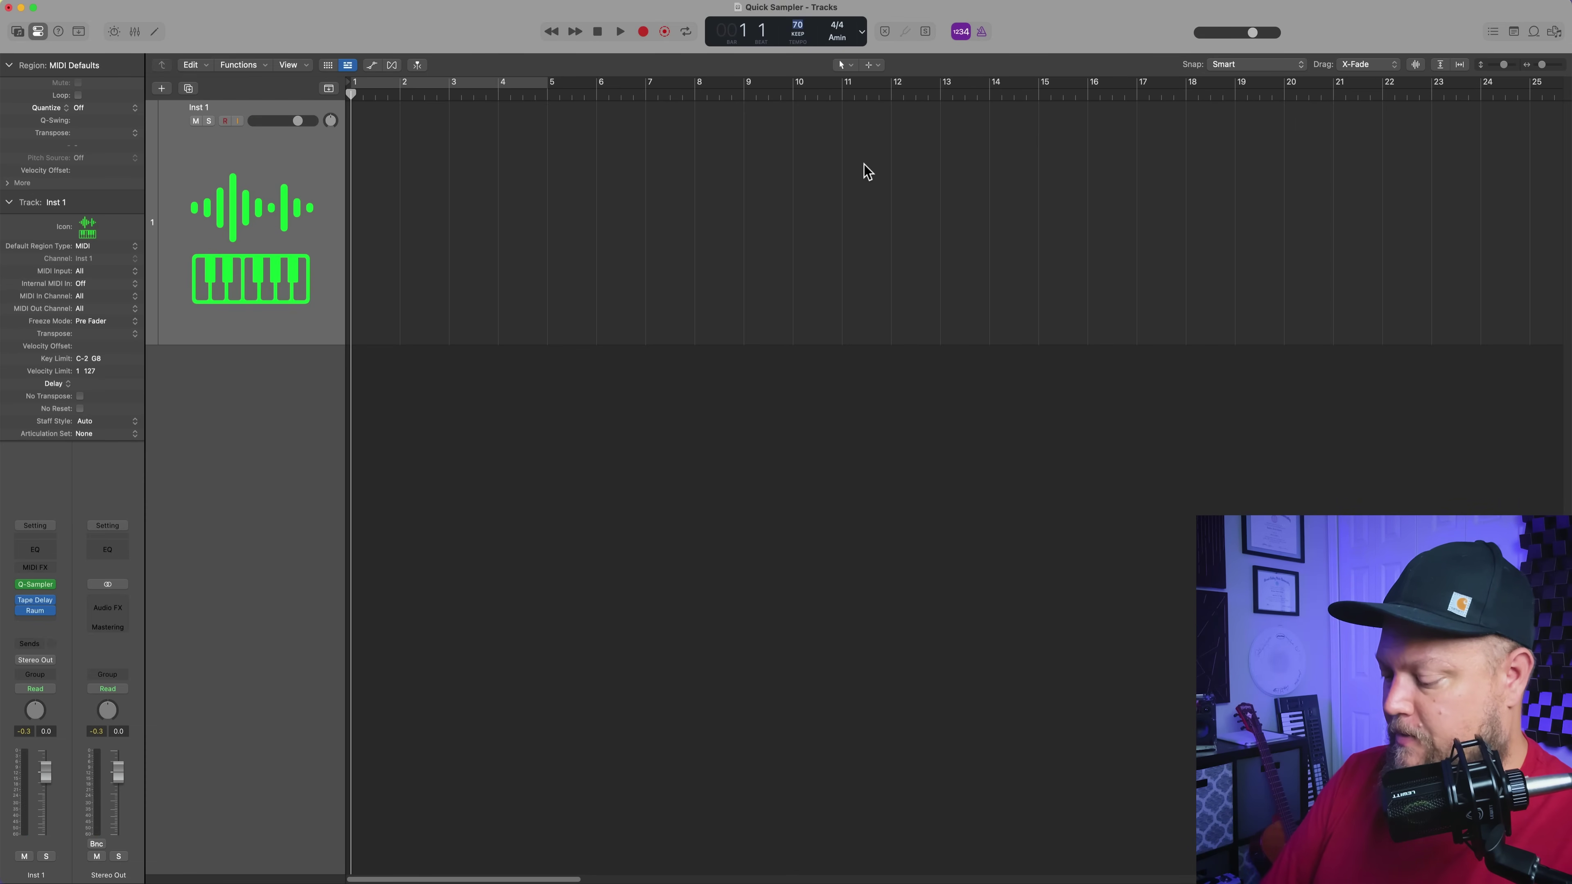
Step: Record a MIDI chord part on the choir pad track from bar 2 to bar 10
key("r")
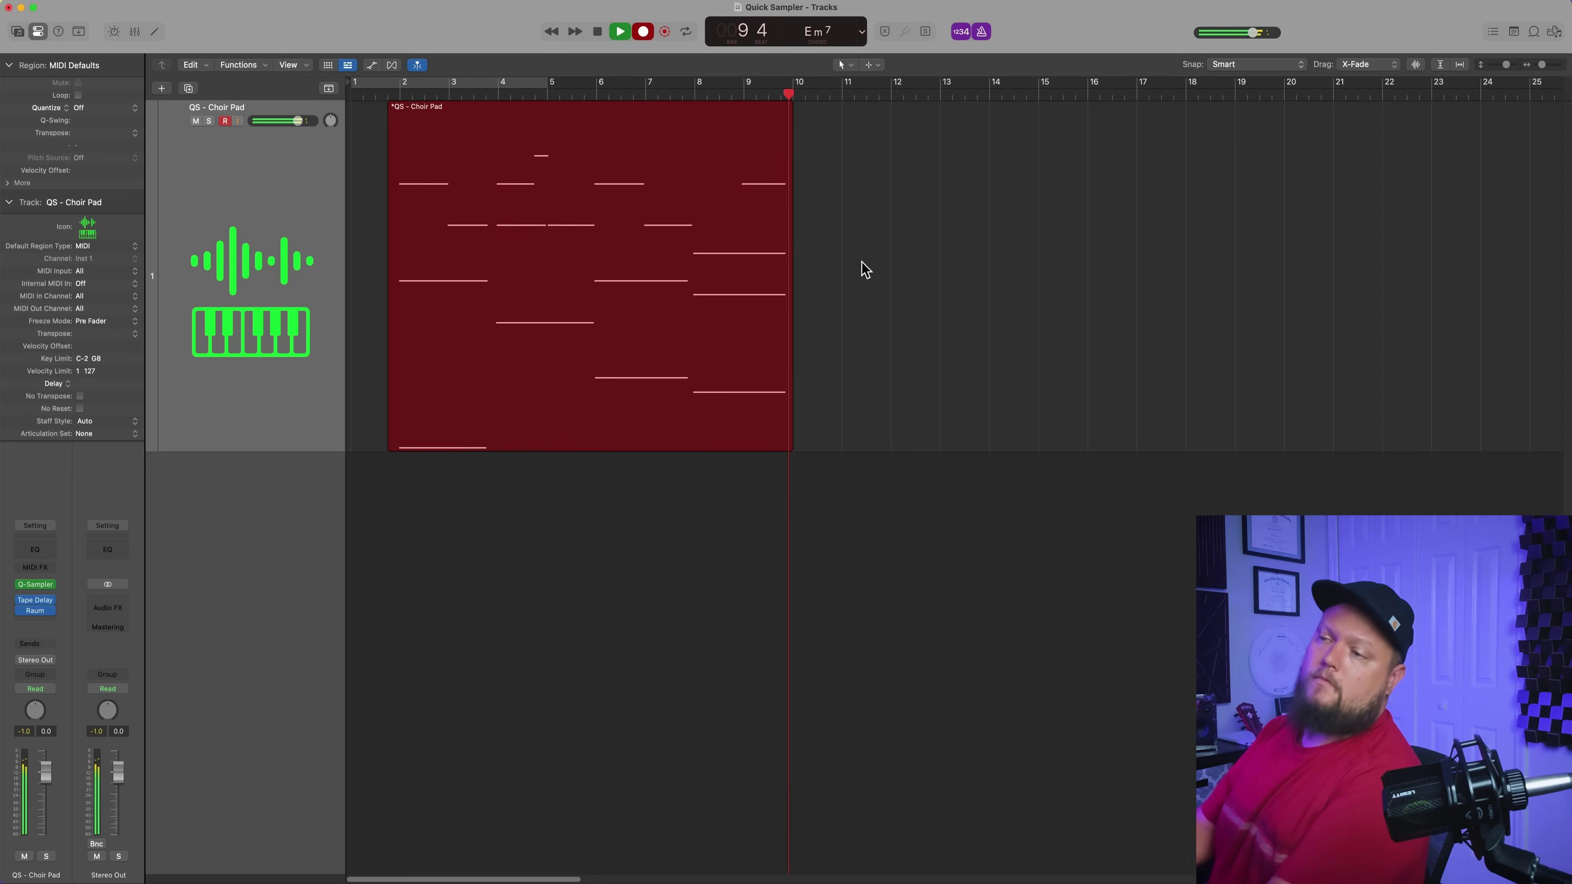
key("space")
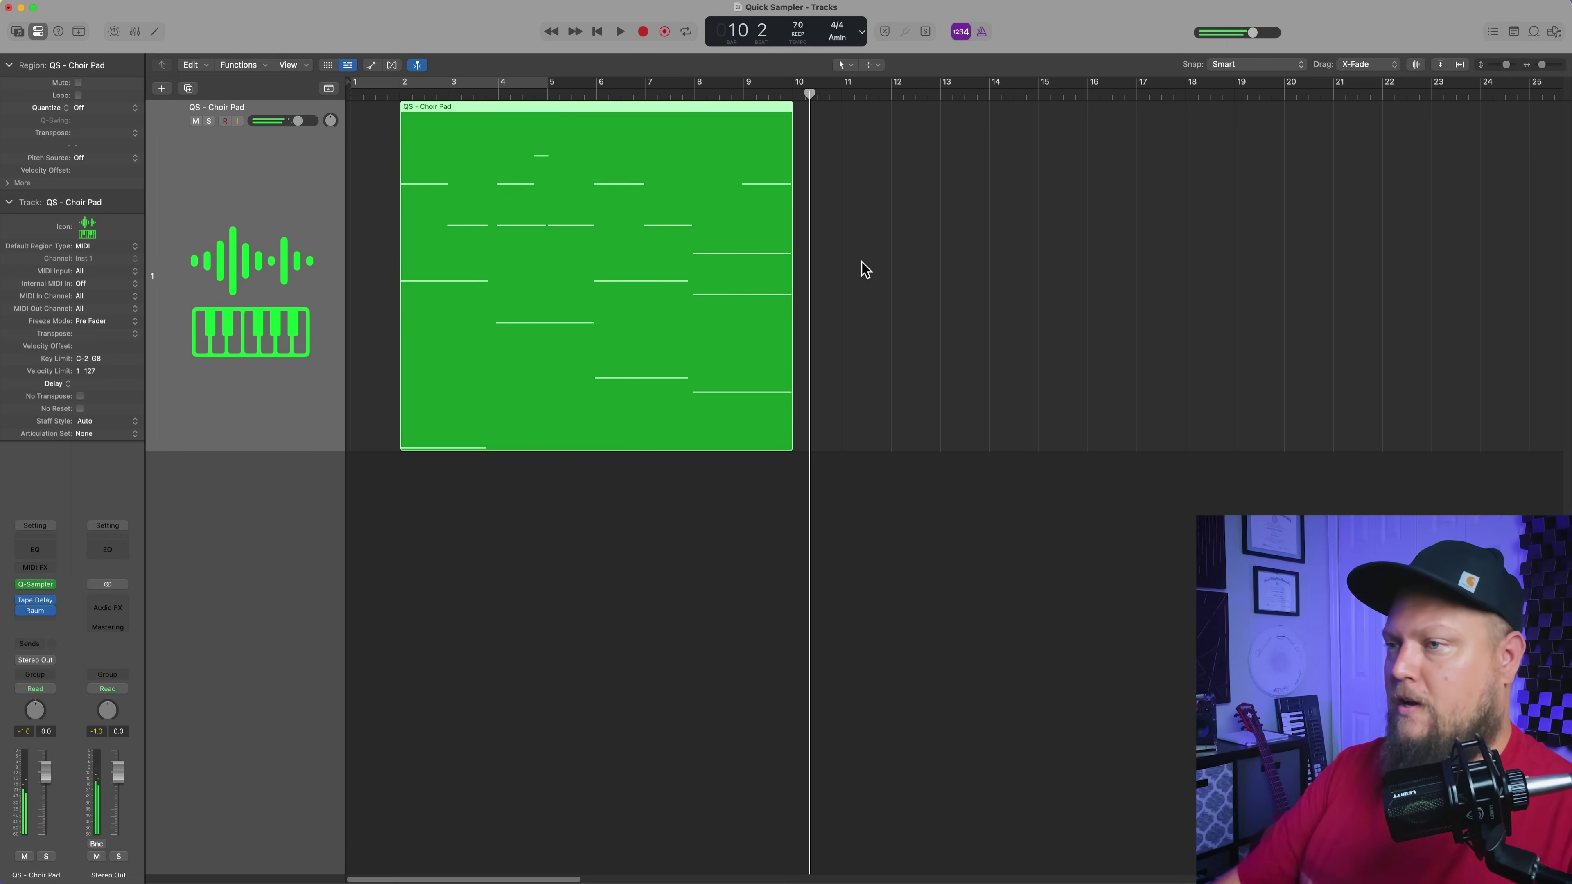
Step: Repeat the recorded choir pad region twice and return the playhead to the start of the project
left_click(671, 346)
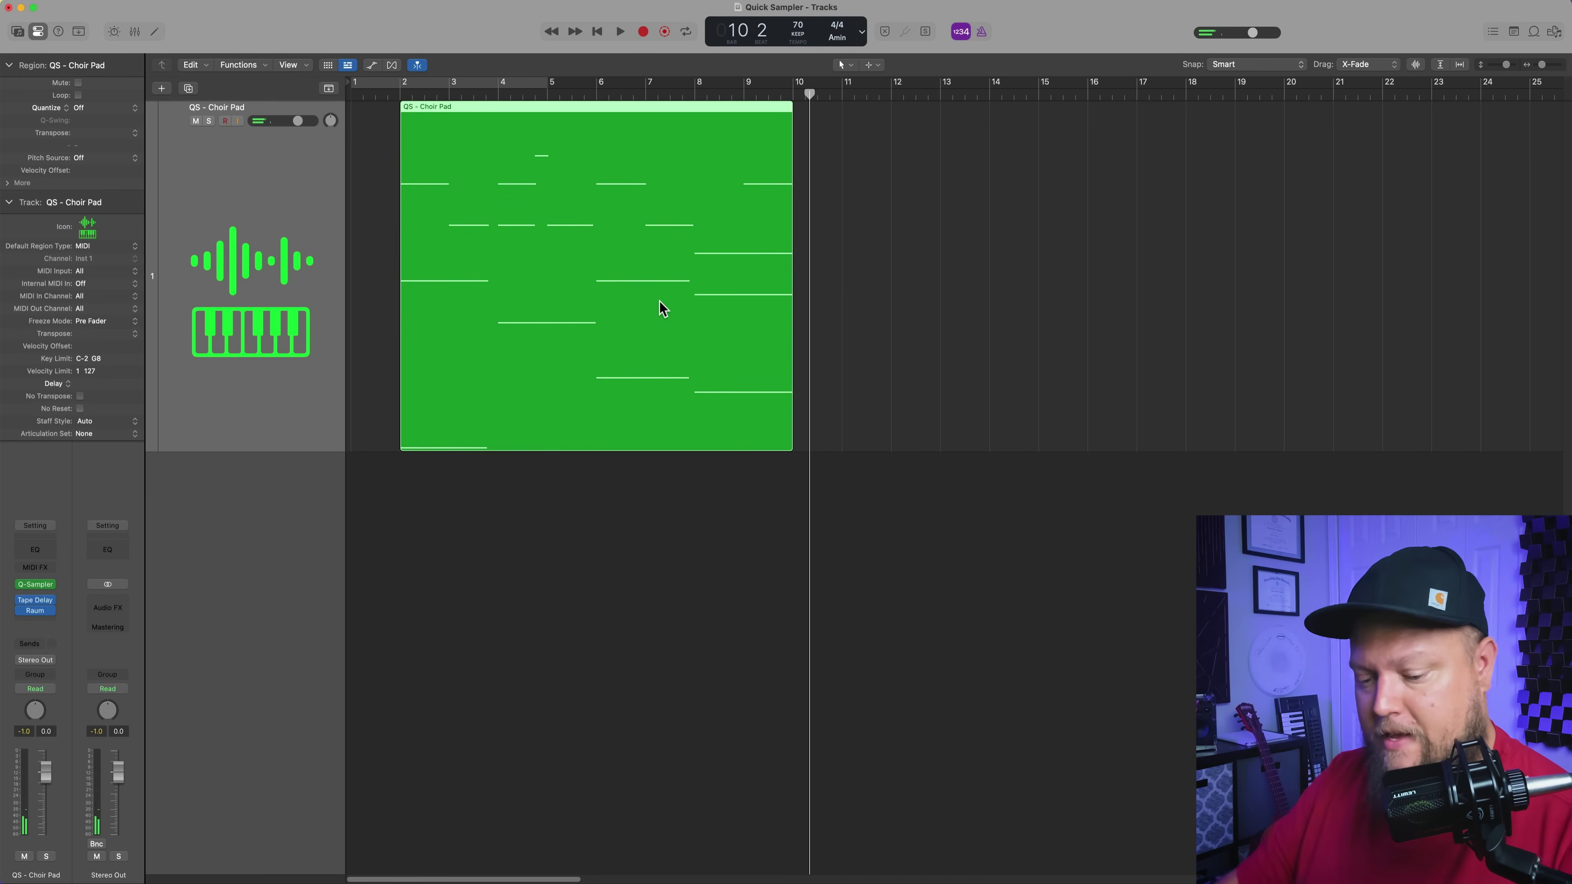
key("super+r")
key("super+r")
key("super+Left")
key("super+Up")
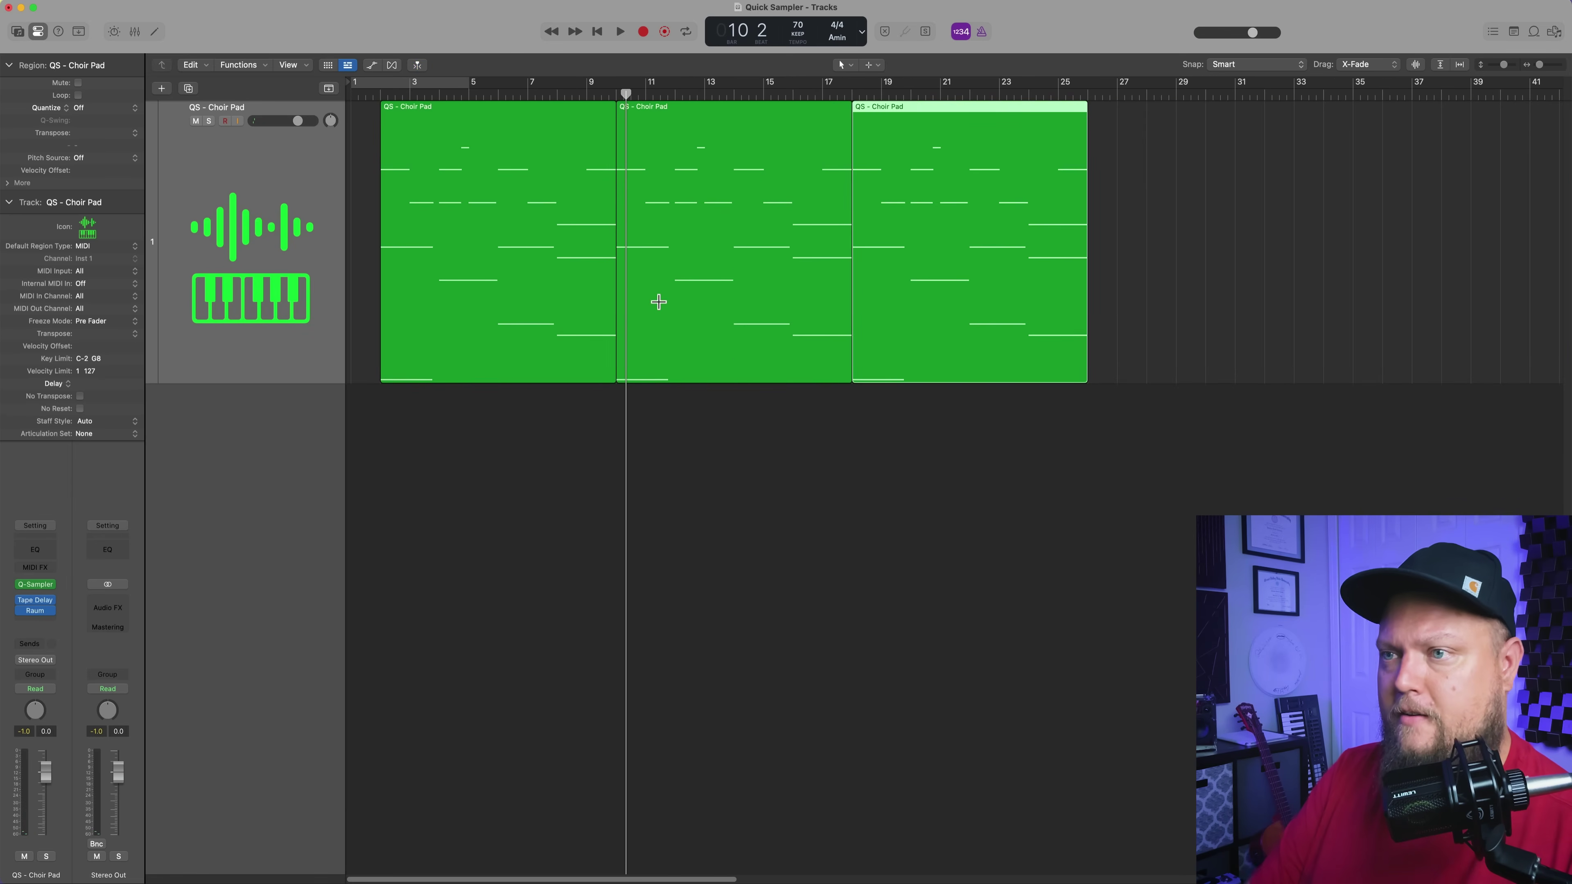
key("Return")
Step: Record a glass hit into Quick Sampler on a new QS - Glass Texture track, ending the sample at 1.922 s with a 0.955 s fade-out
double_click(276, 475)
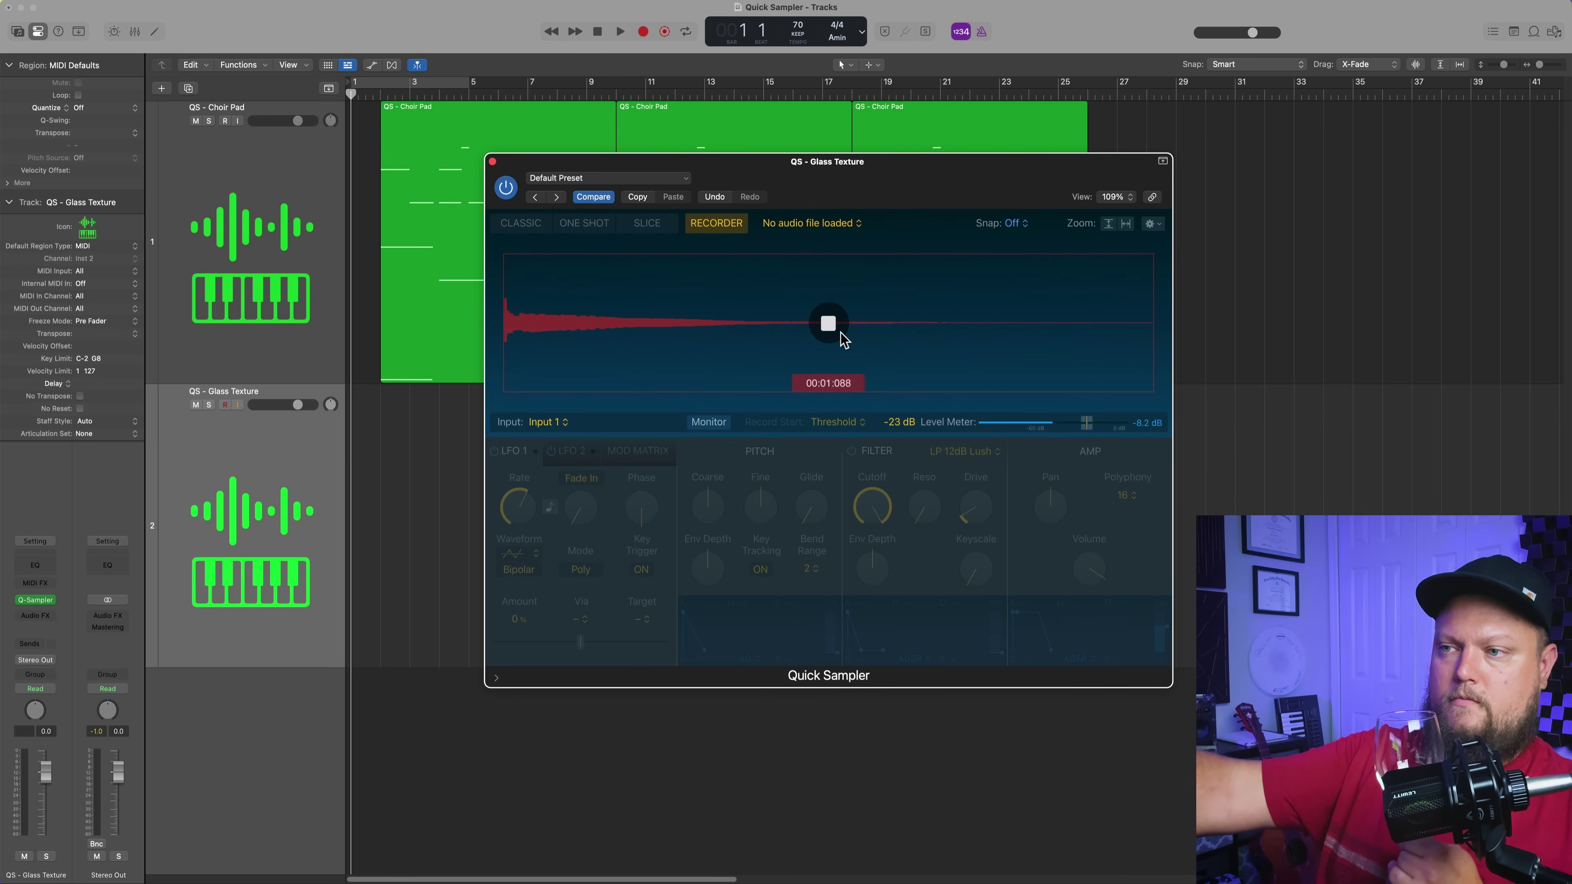
left_click(839, 332)
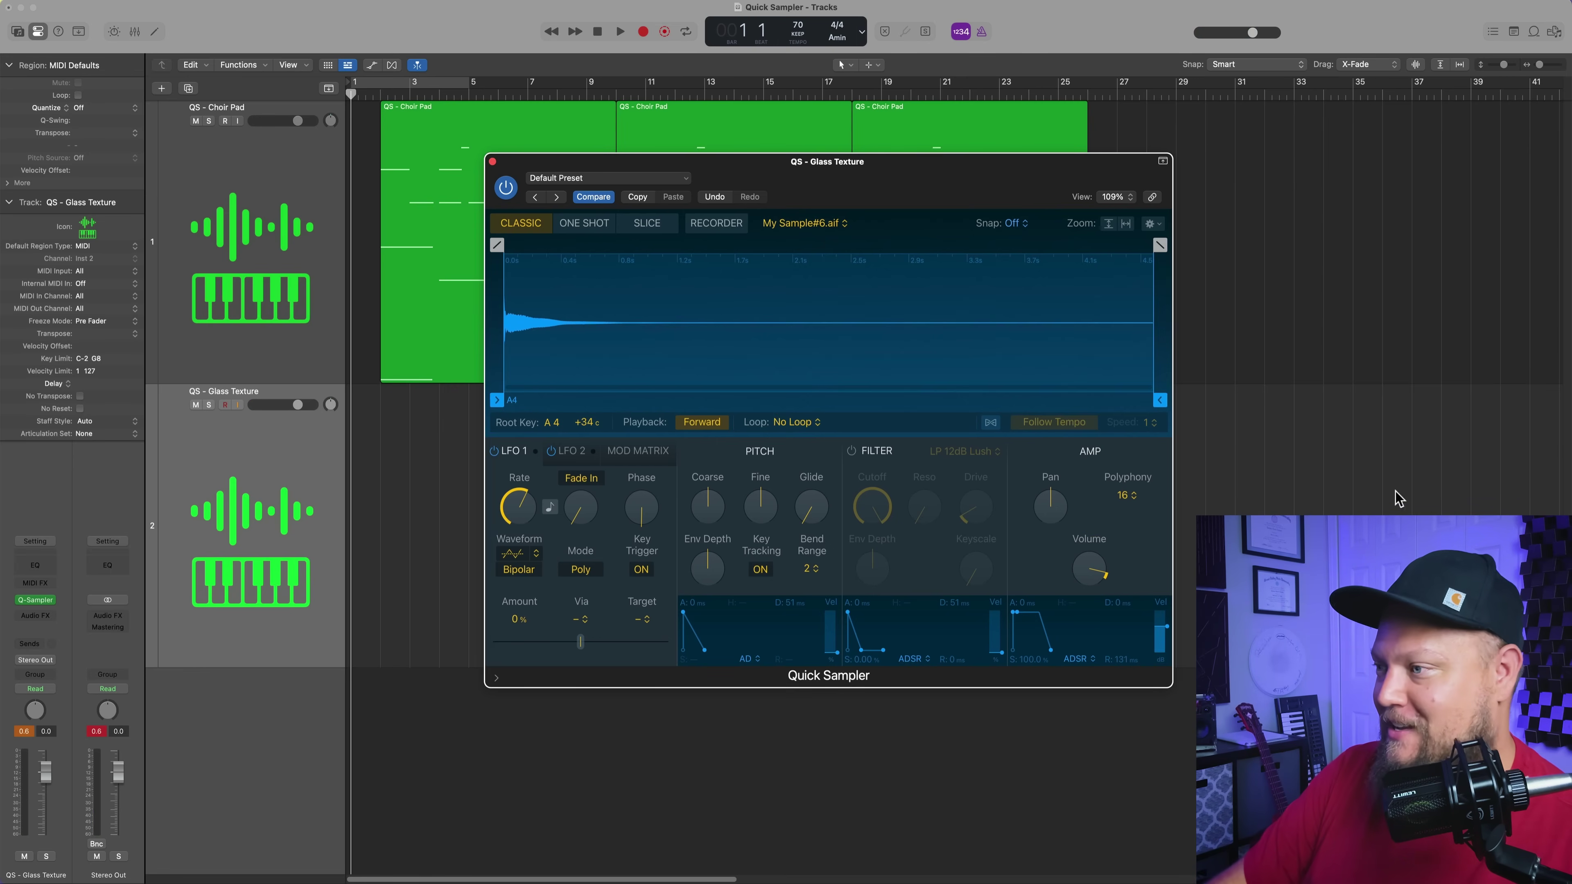
left_click_drag(1159, 400, 785, 399)
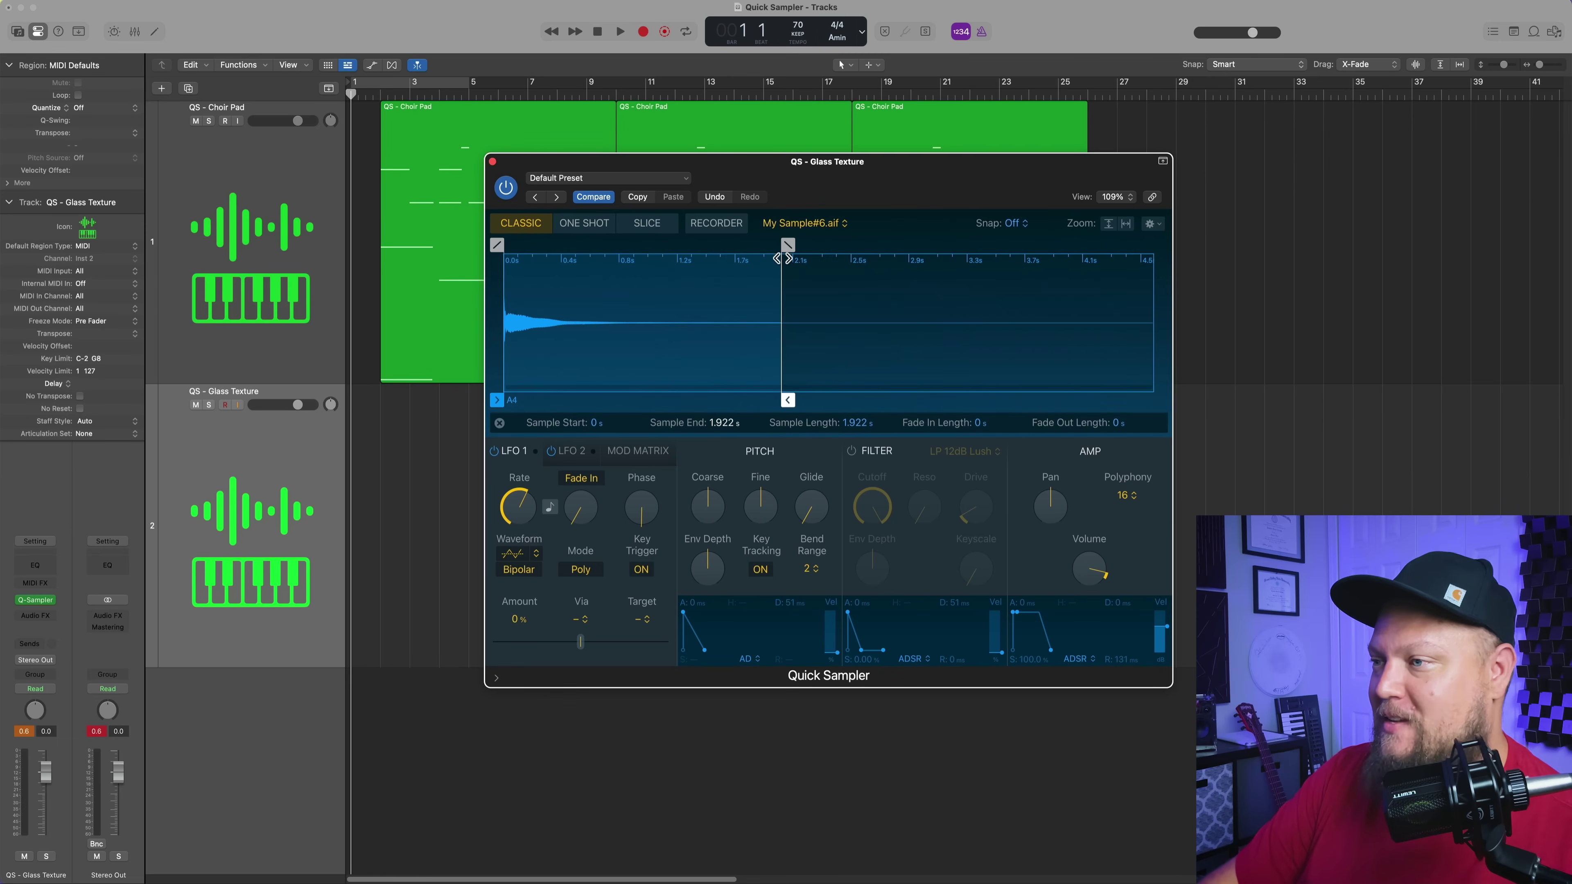
left_click_drag(781, 246, 650, 247)
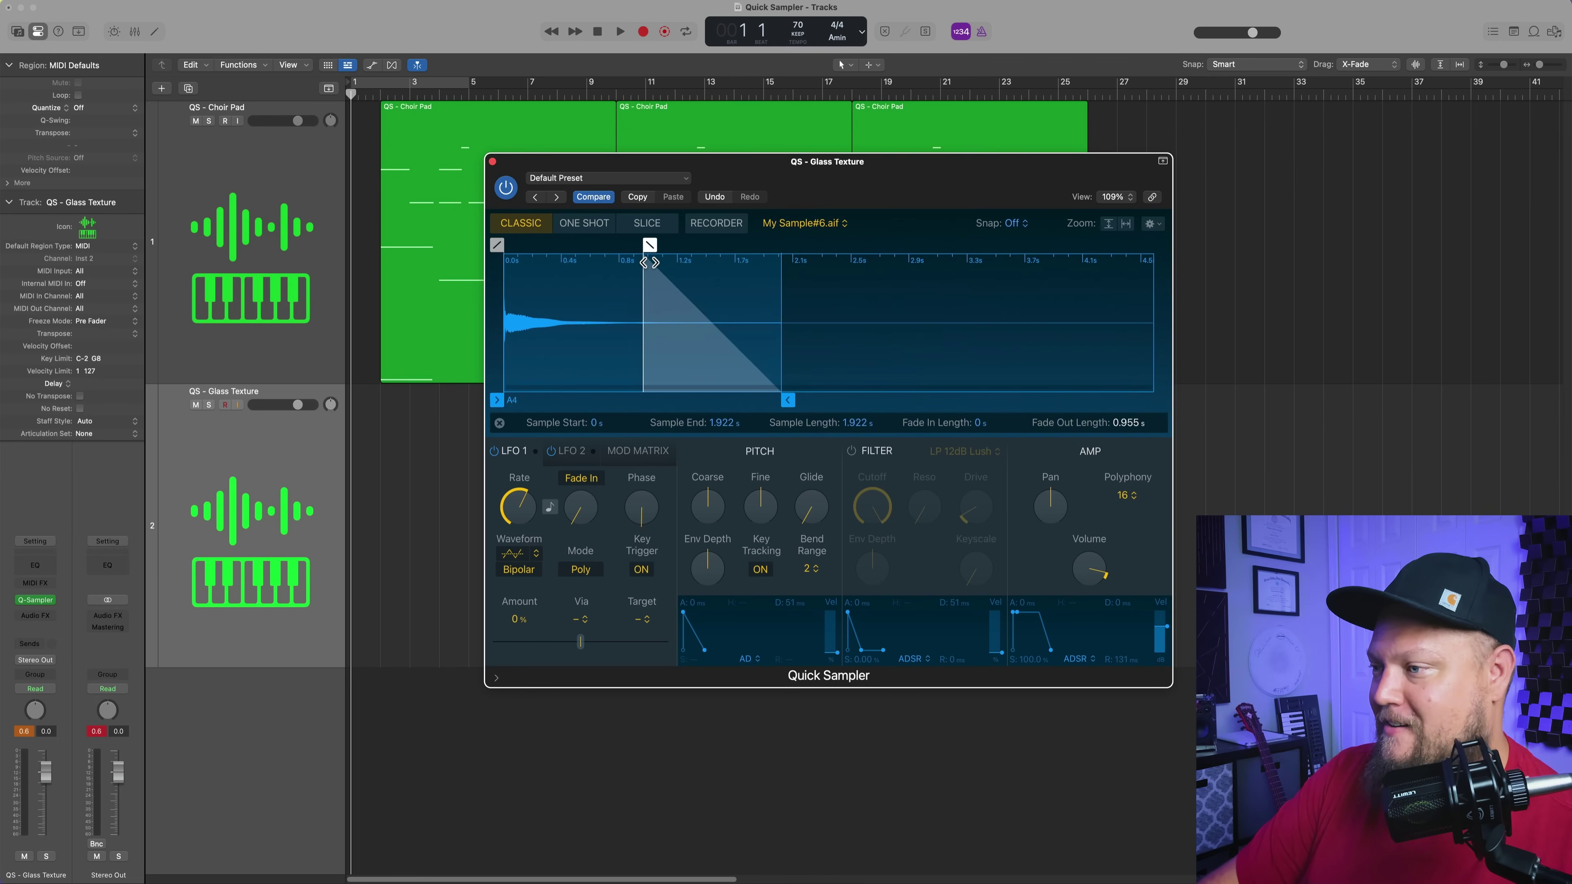
Step: Enable the glass texture's filter as HP 12dB Creamy and raise its cutoff
left_click(852, 451)
left_click(962, 452)
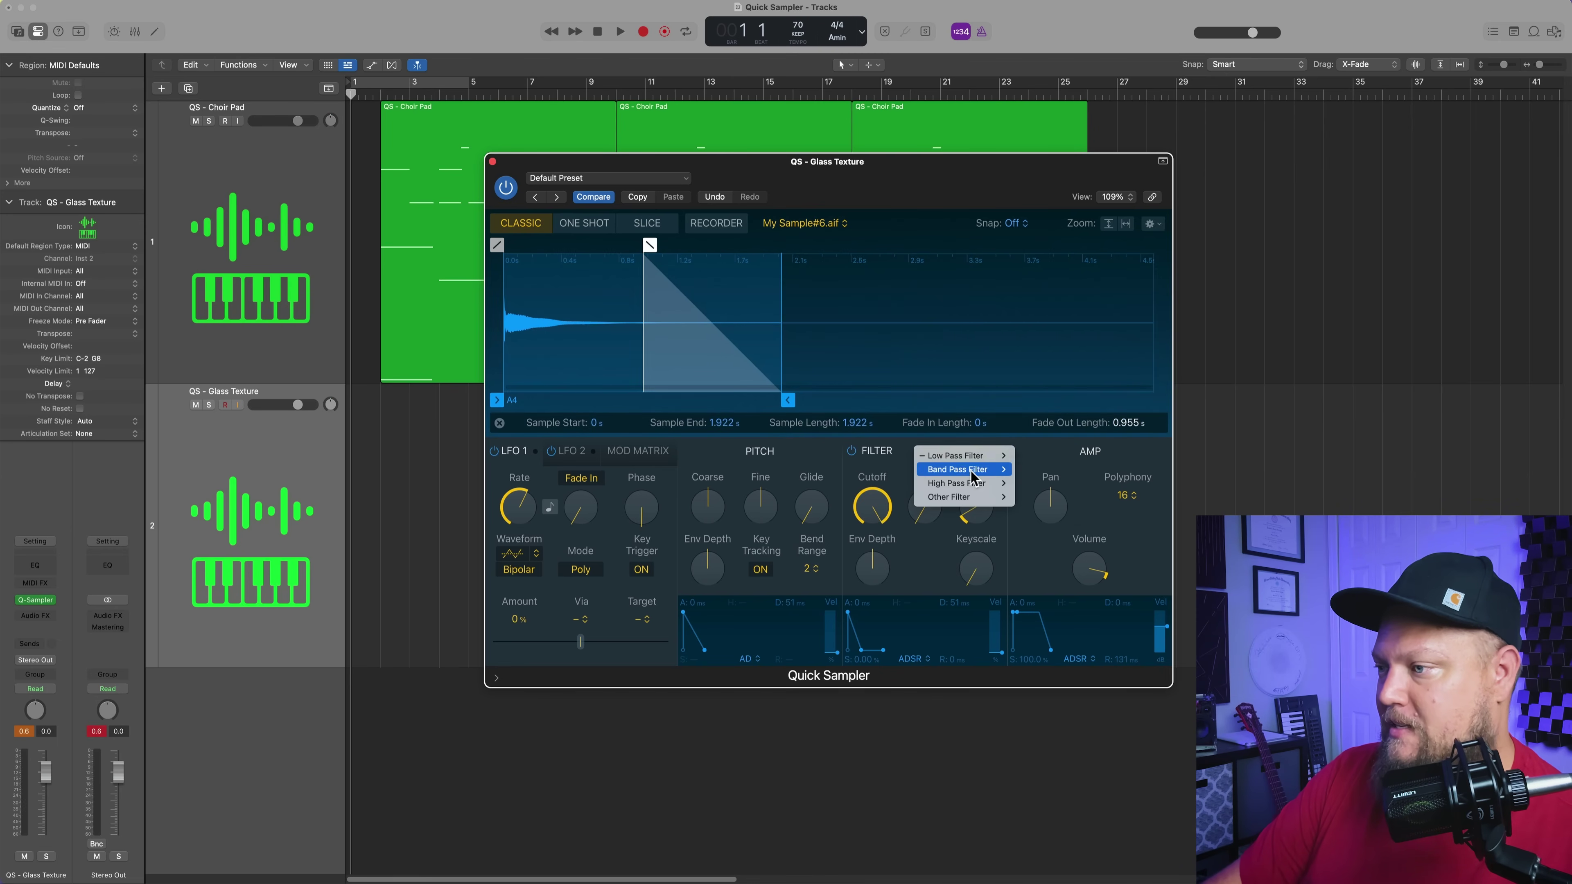
mouse_move(965, 483)
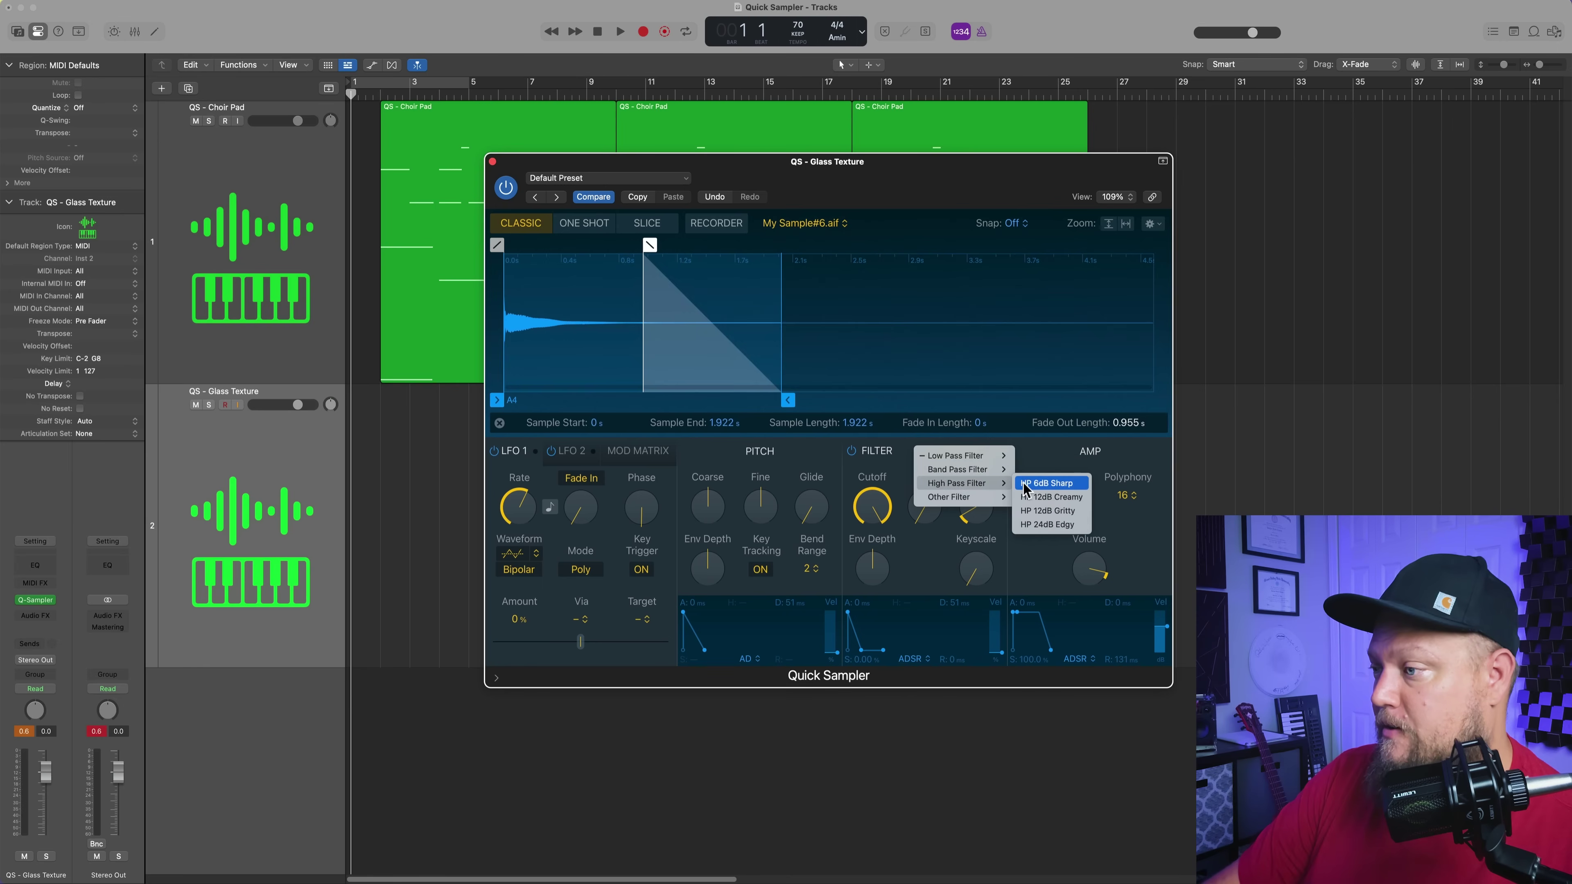
left_click(1044, 497)
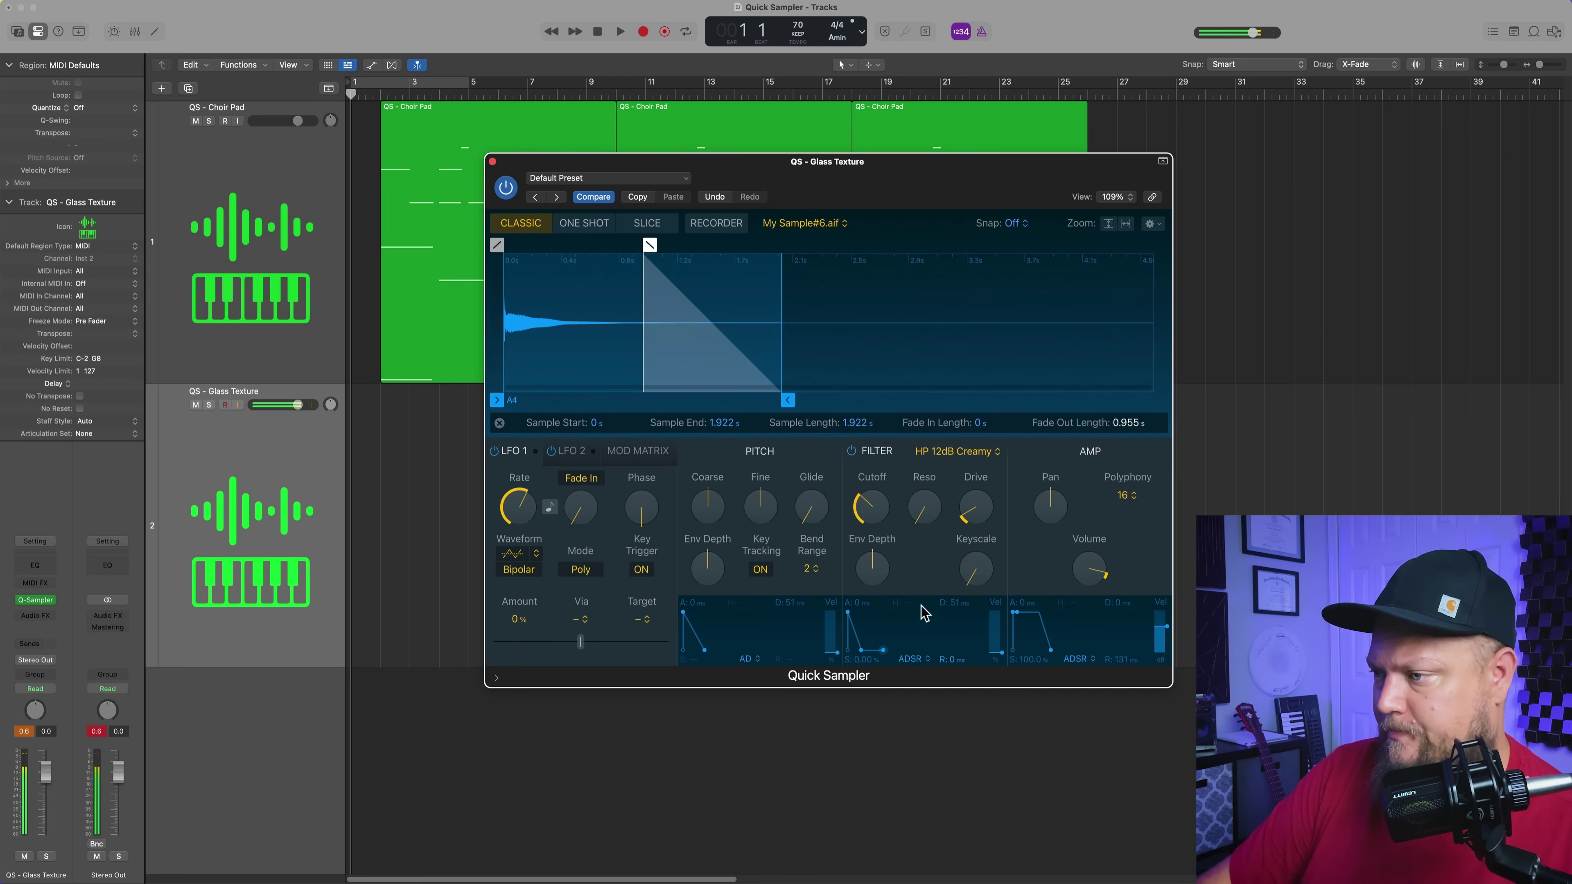
left_click_drag(885, 501, 896, 482)
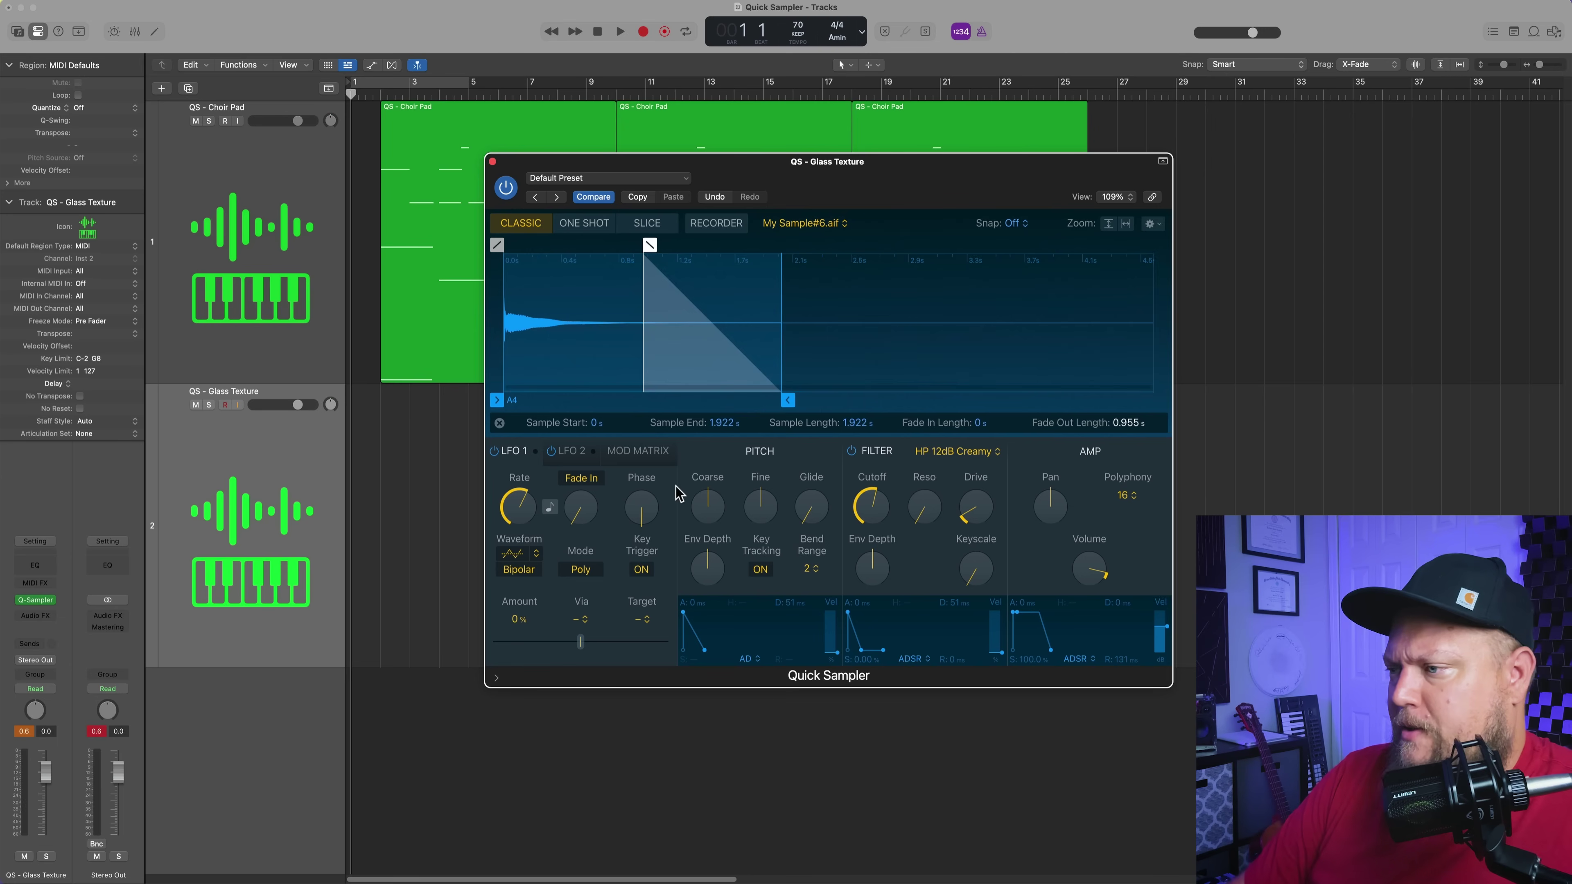
mouse_move(968, 495)
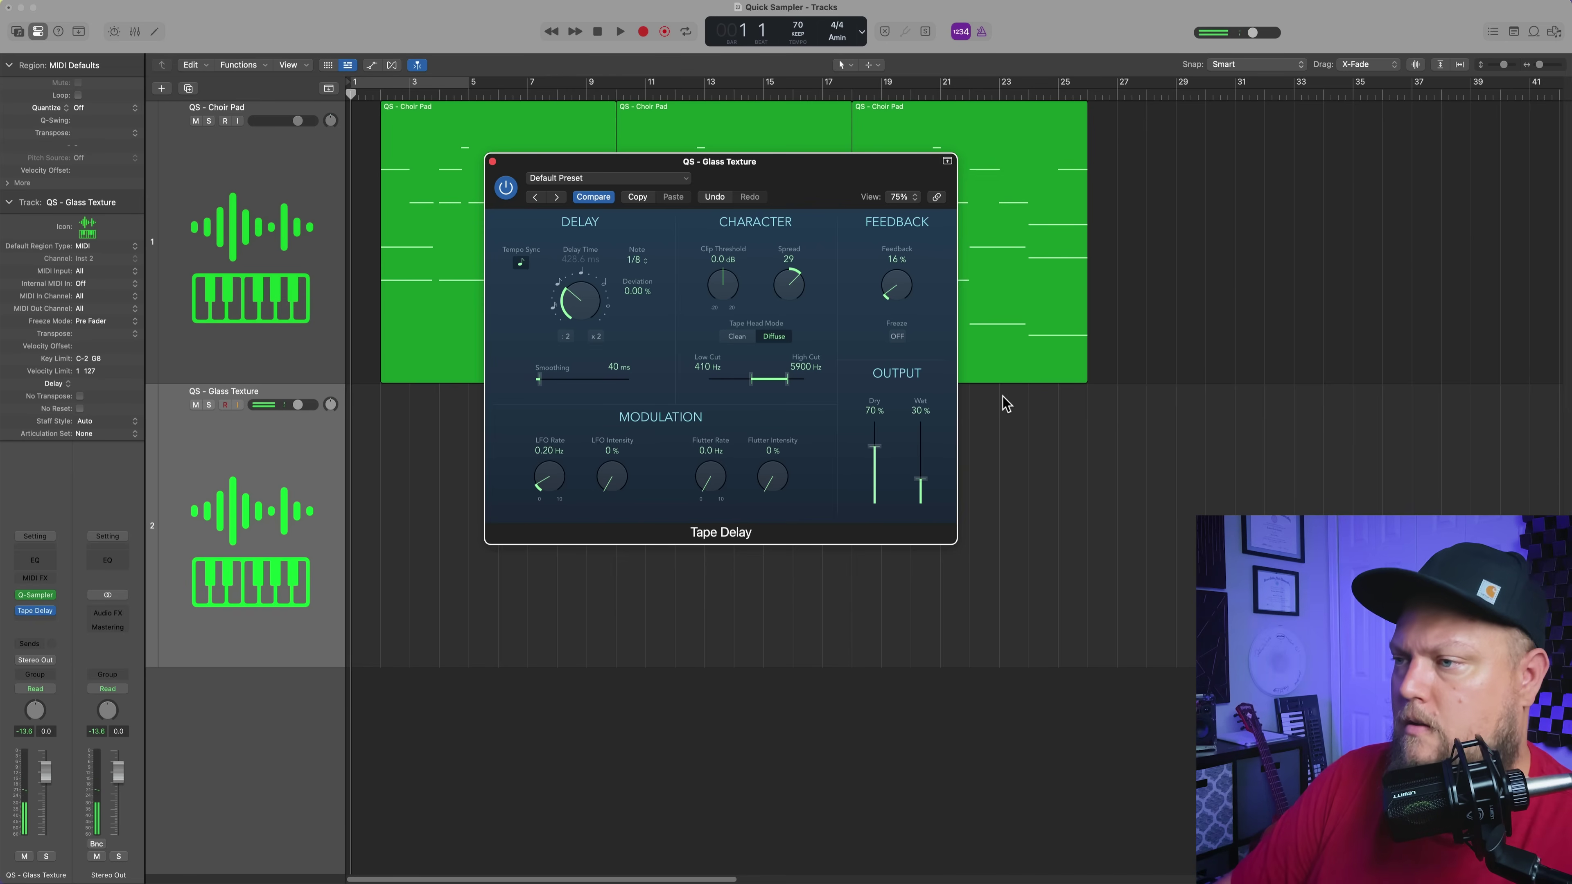
Step: Choose a note division shorter than 1/8 for the Tape Delay on the glass texture track
left_click(643, 265)
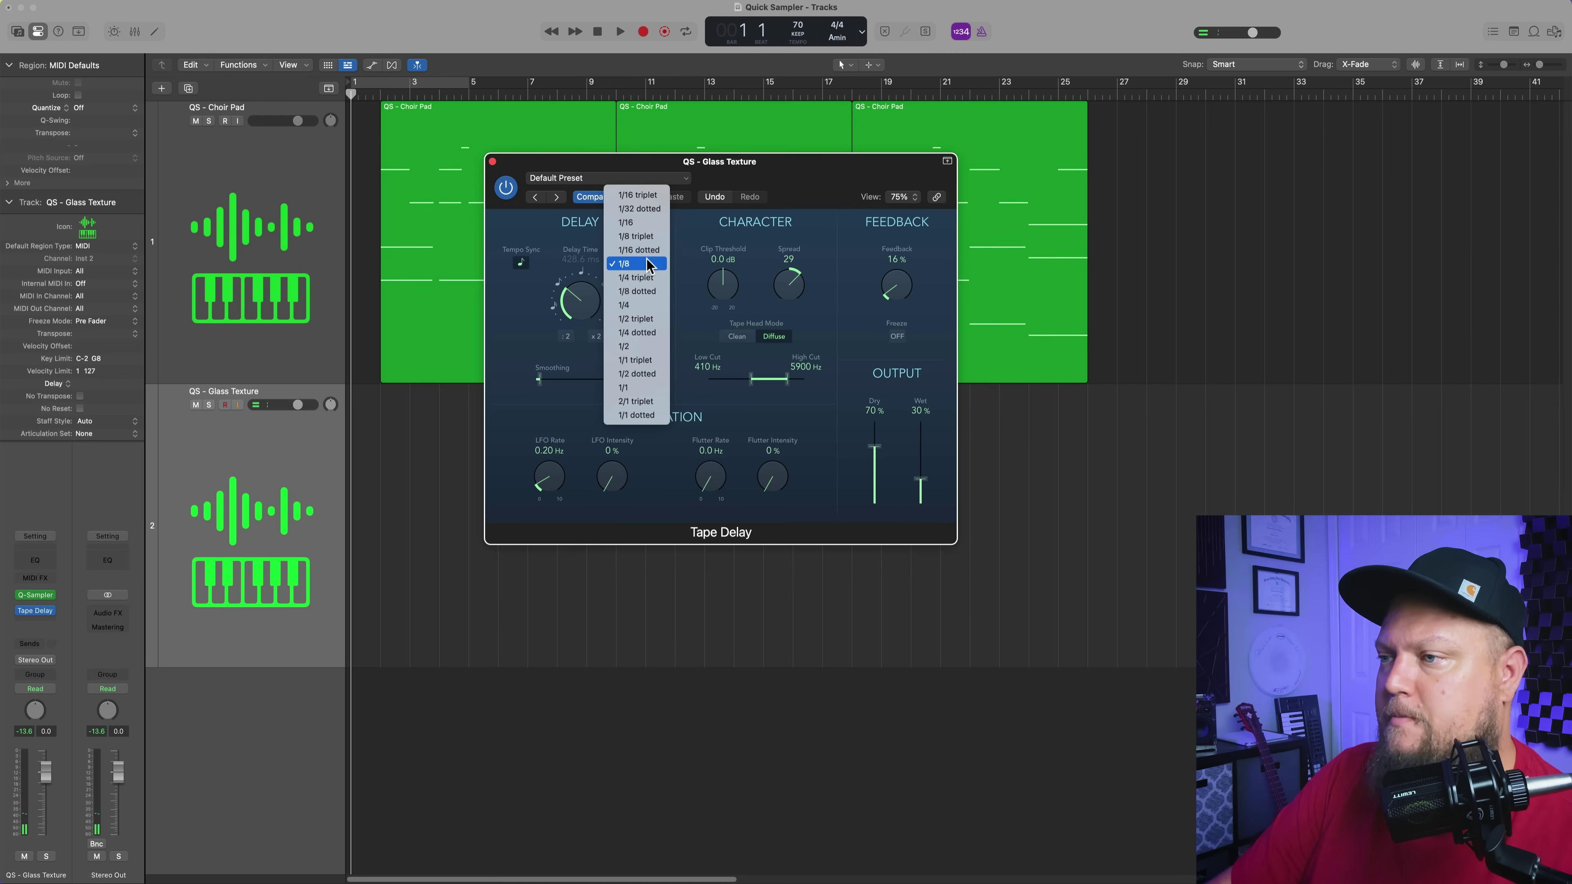
left_click(648, 232)
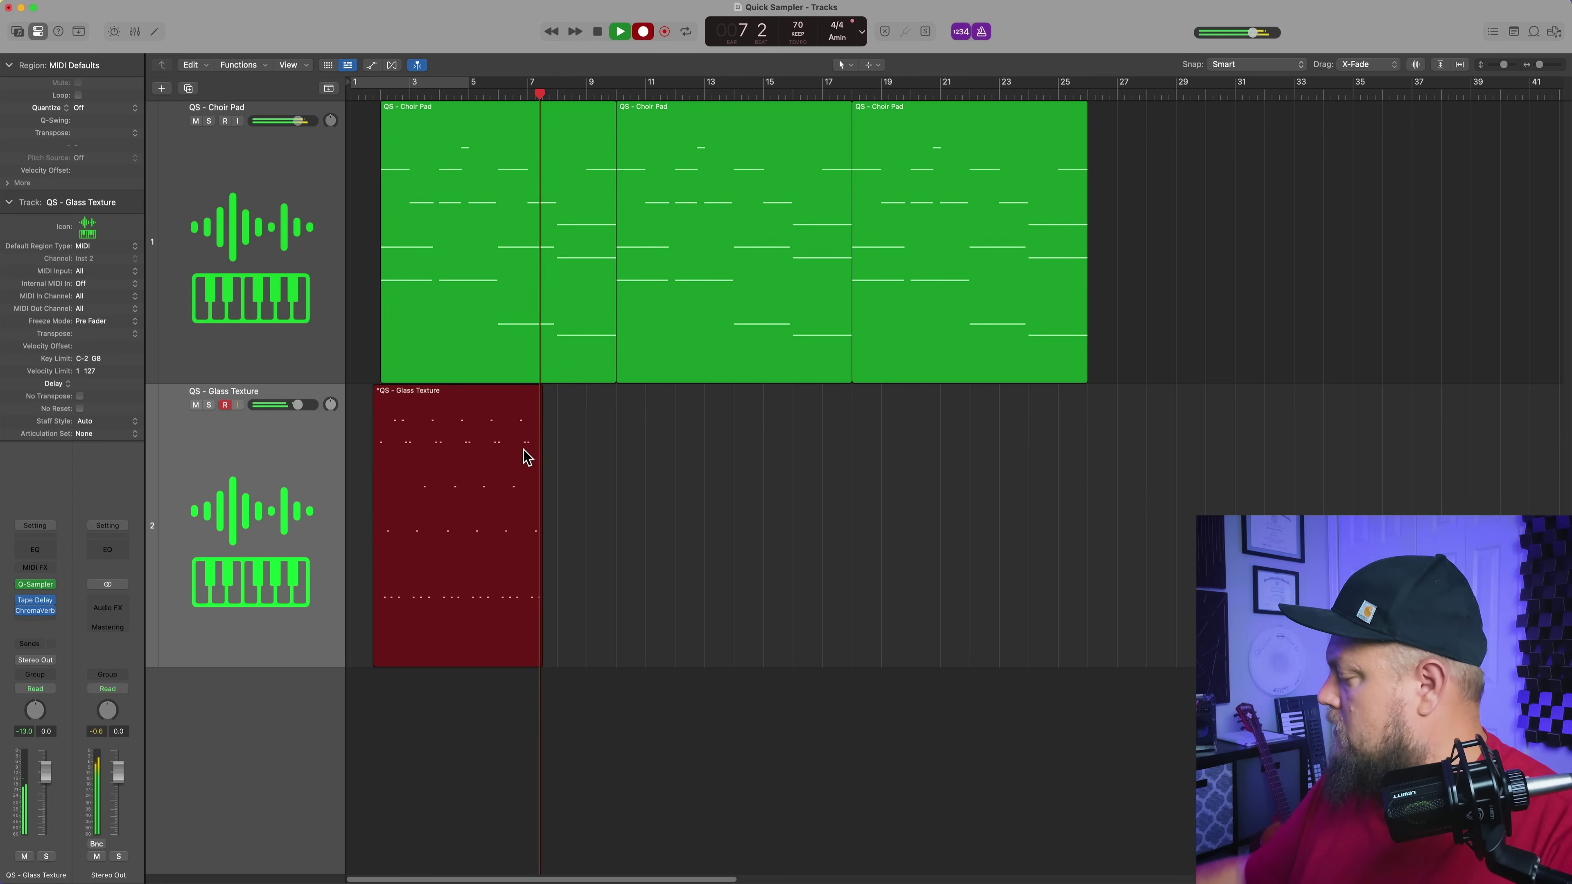
Step: Record a MIDI part on the glass texture track from bar 2 to about bar 8
key("space")
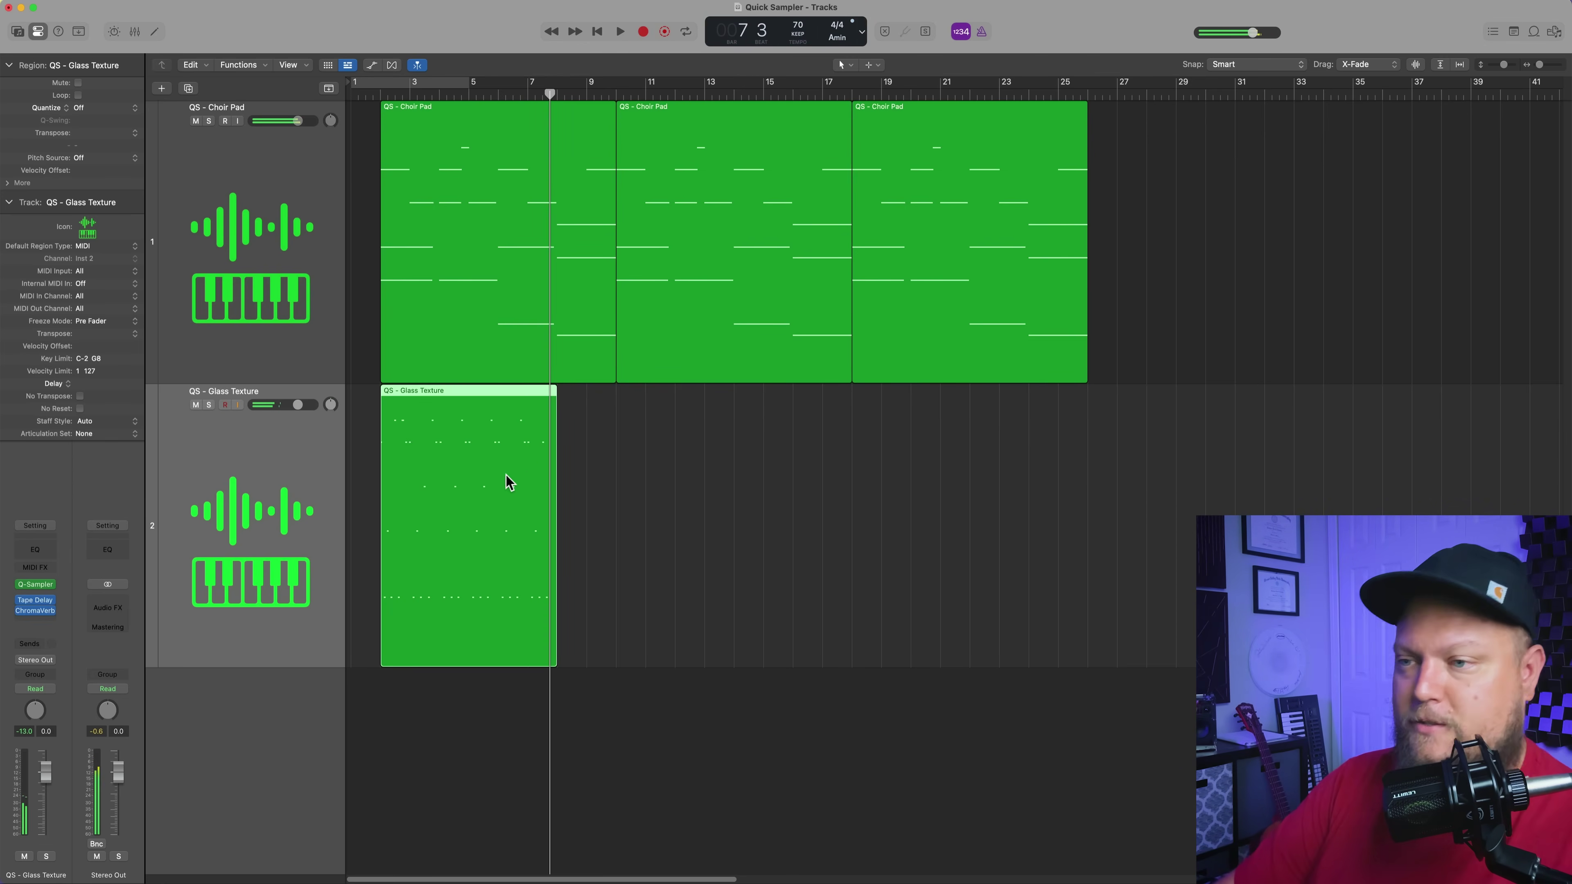
left_click(507, 491)
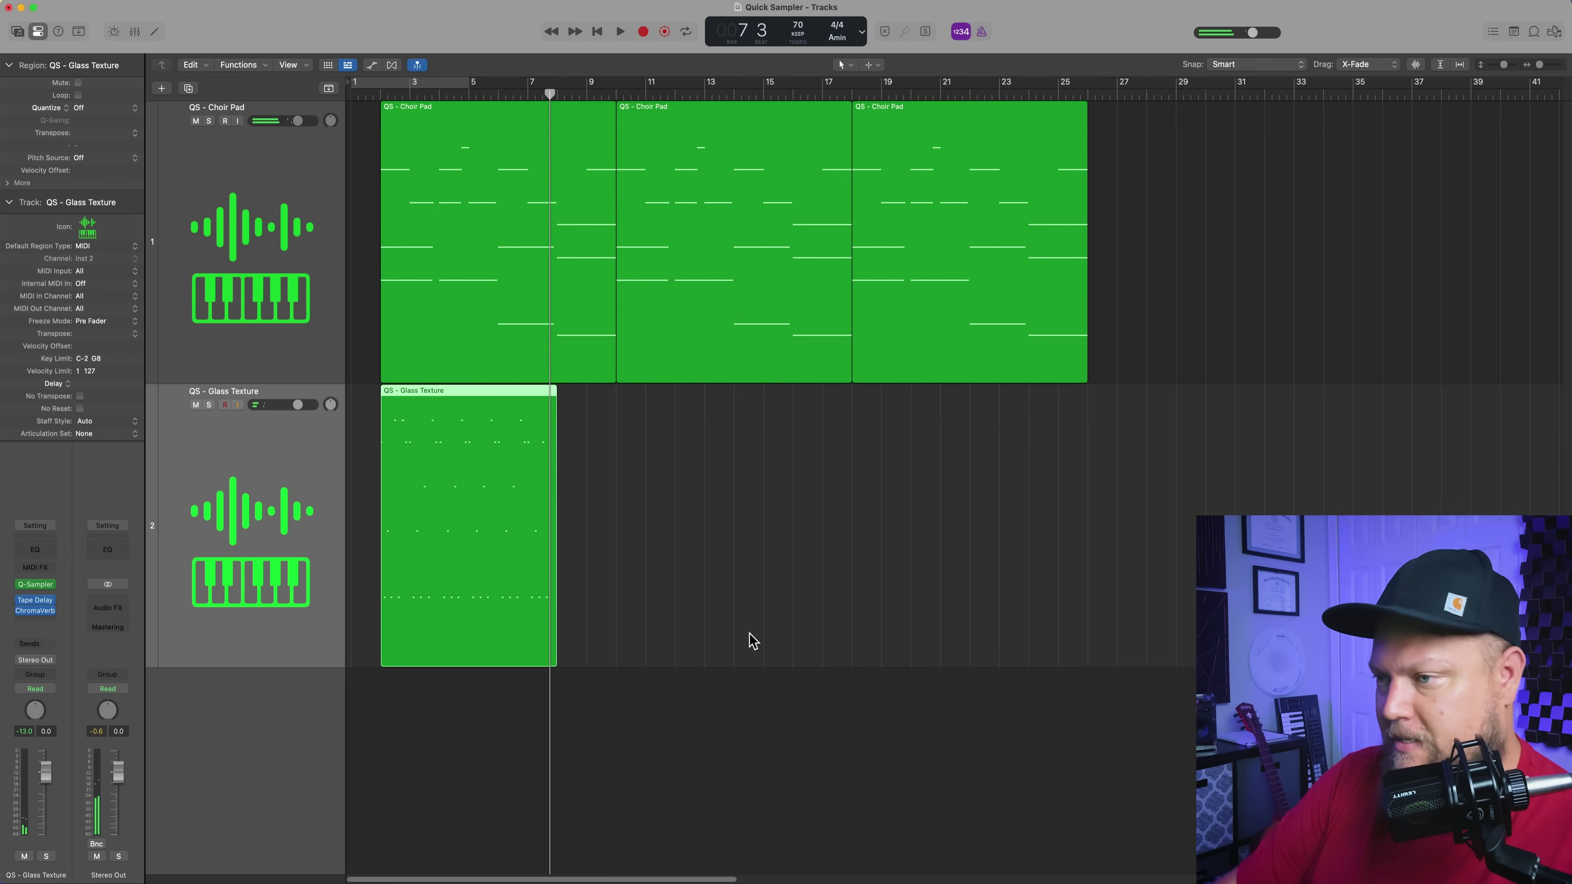
Step: Select all notes of the glass texture region in the Piano Roll and open the time quantize options
double_click(477, 481)
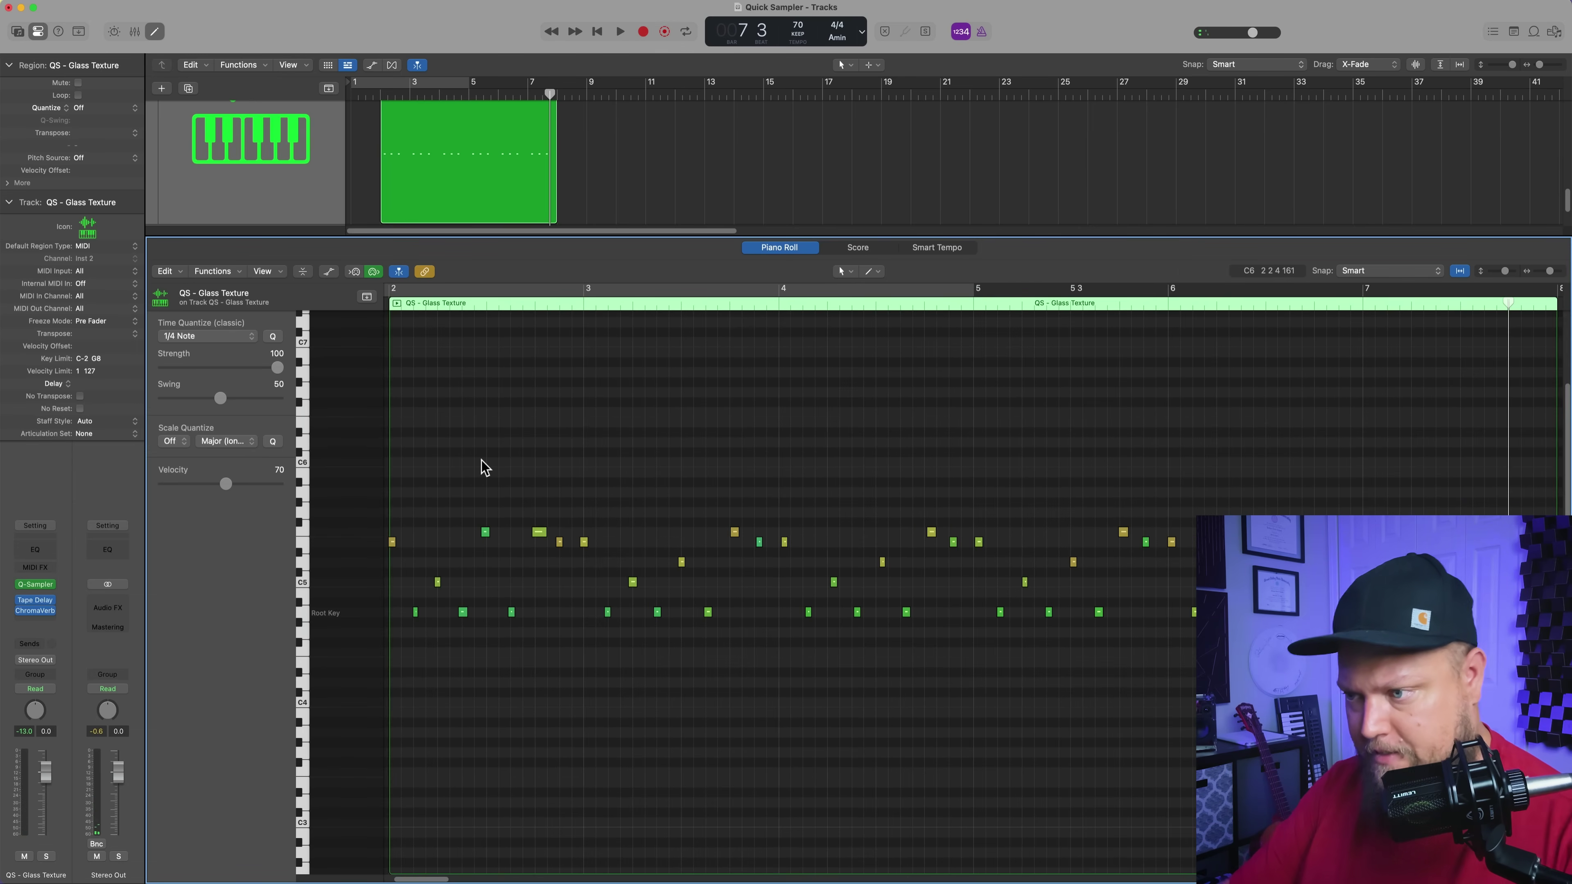
key("super+a")
left_click(235, 336)
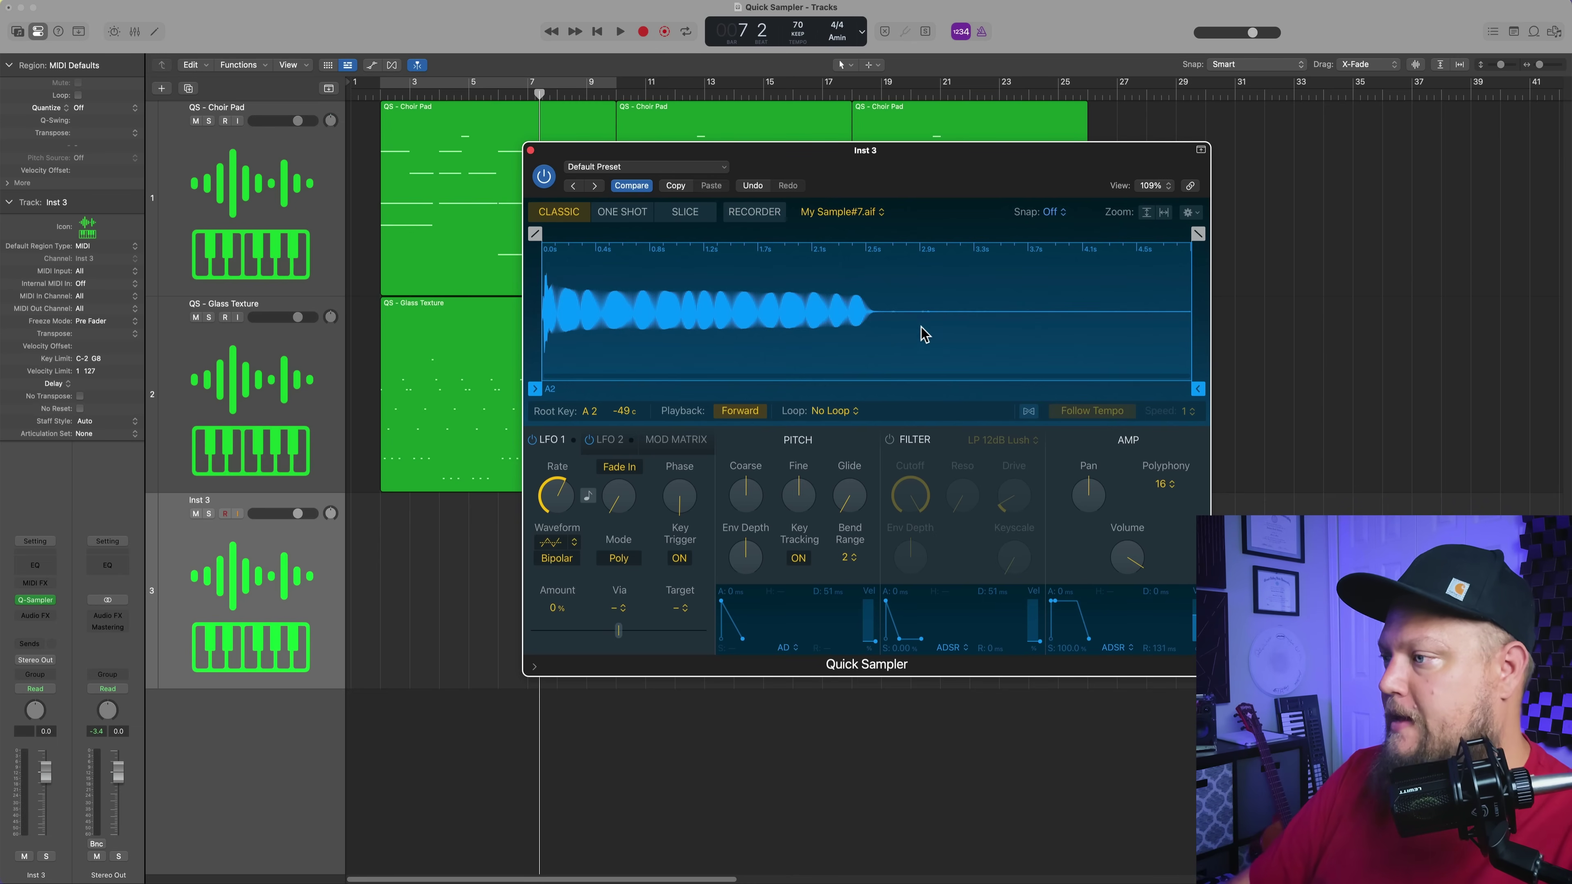
Step: End the third instrument's sample at 2.795 s and add a short fade-out
left_click_drag(1183, 382, 922, 386)
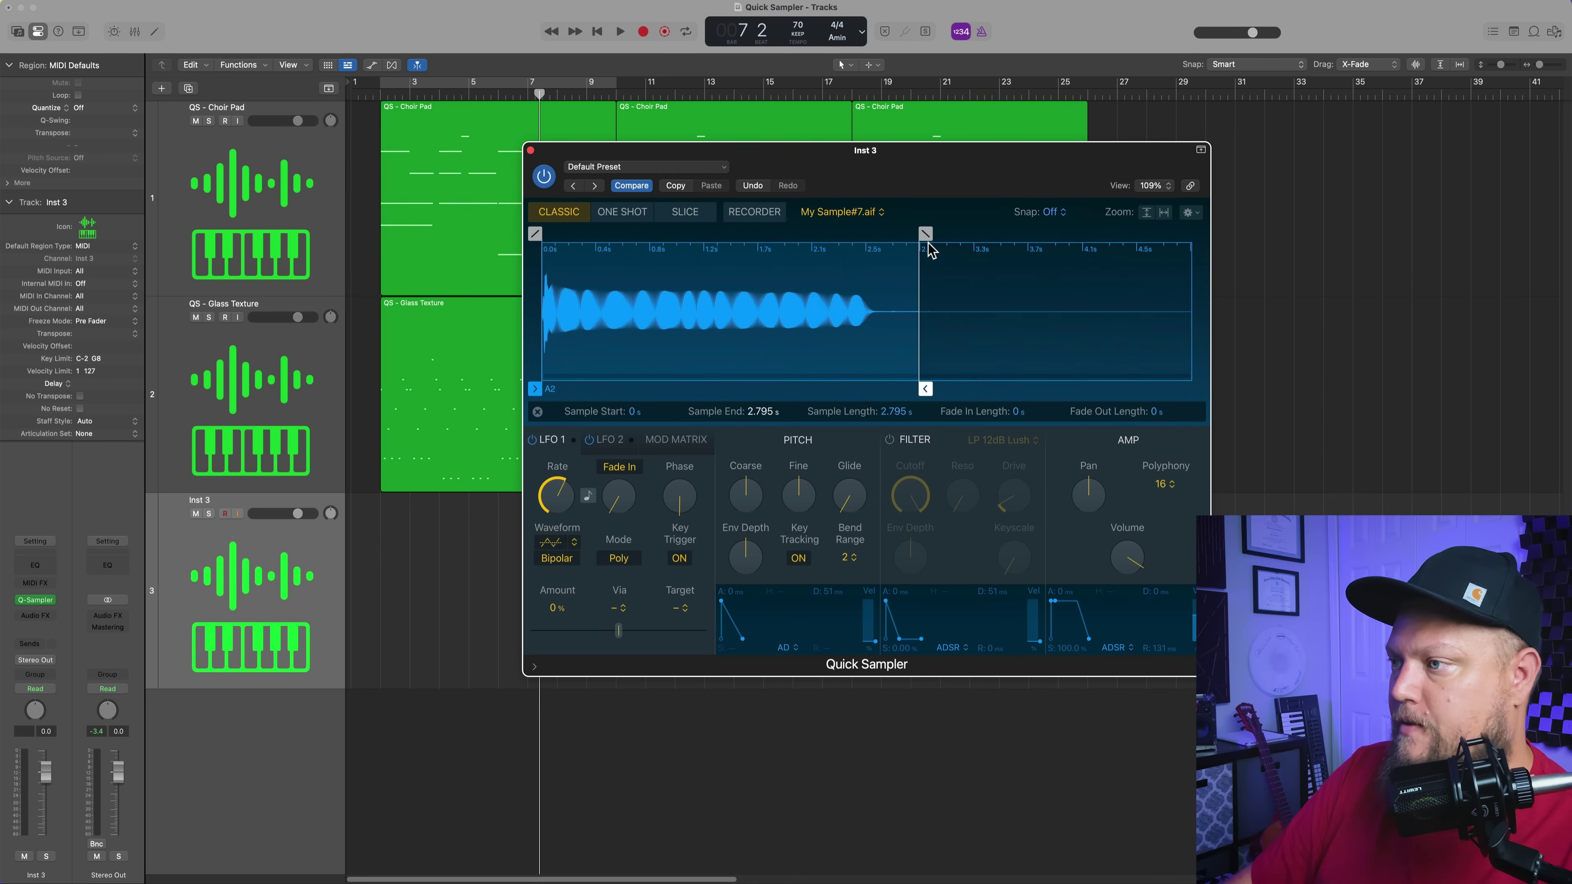
left_click_drag(923, 235, 896, 235)
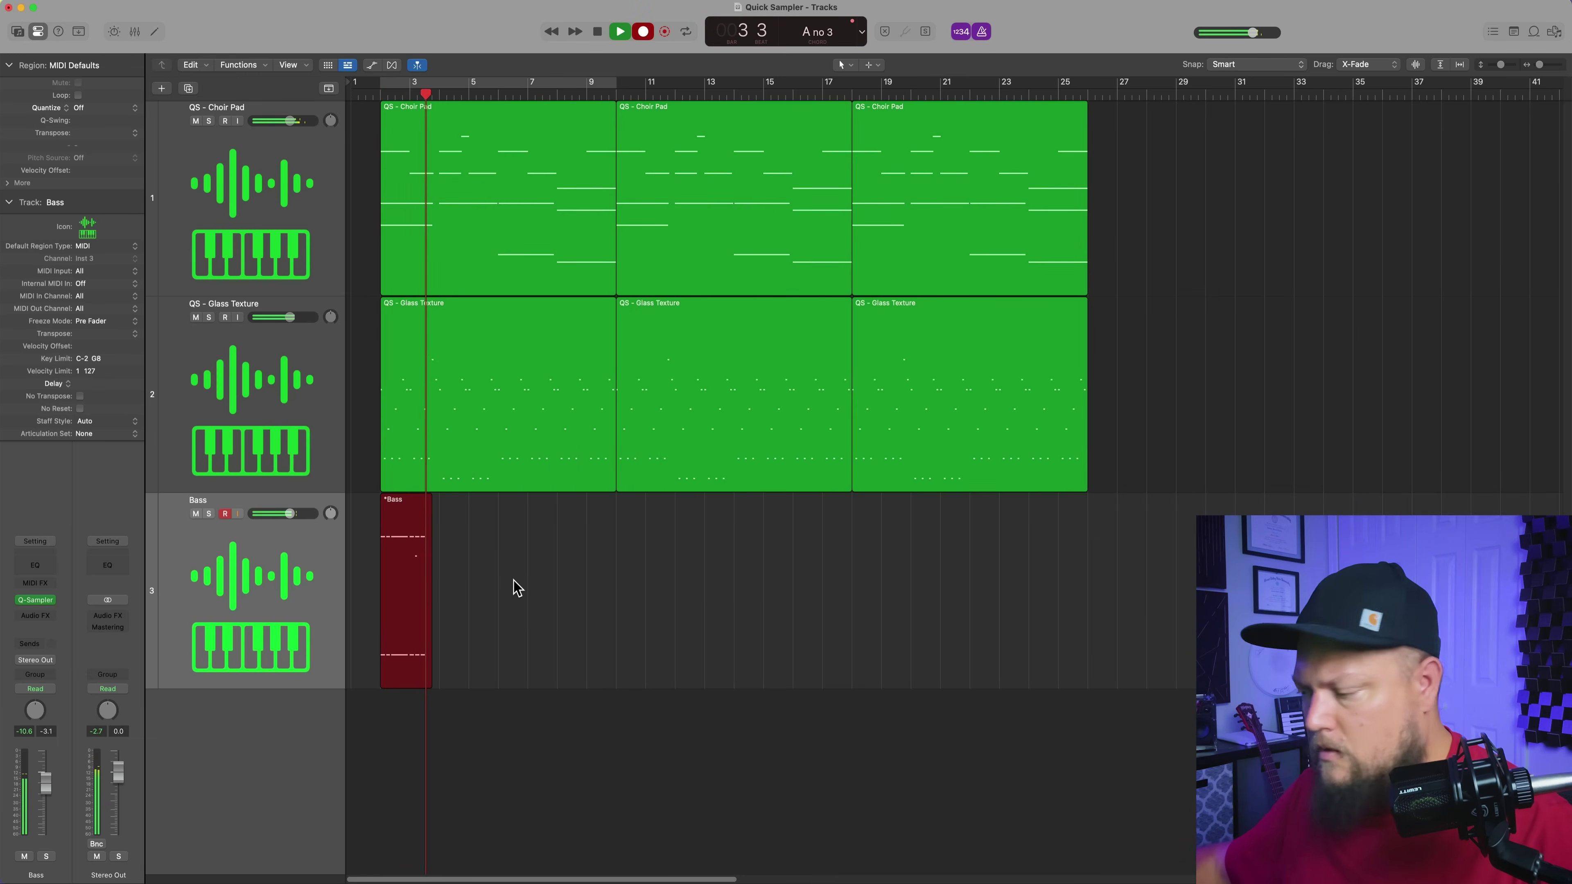
Step: Record a two-bar part on the Bass track from bar 2 to bar 4 and return the playhead to the start
key("space")
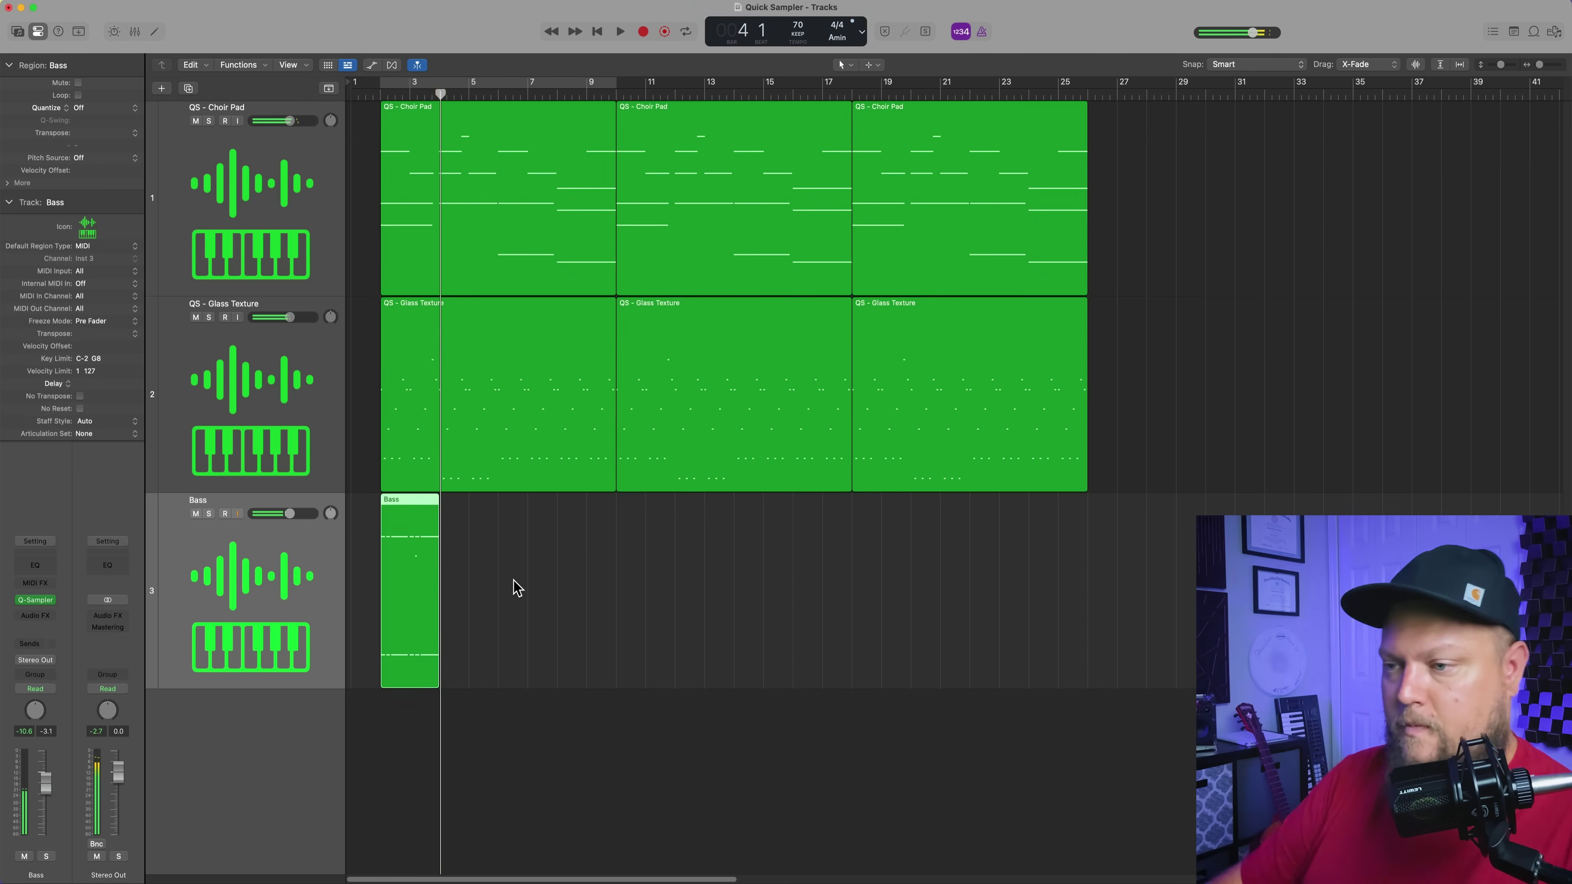
left_click(517, 589)
key("Return")
scroll(513, 580, "up", 5)
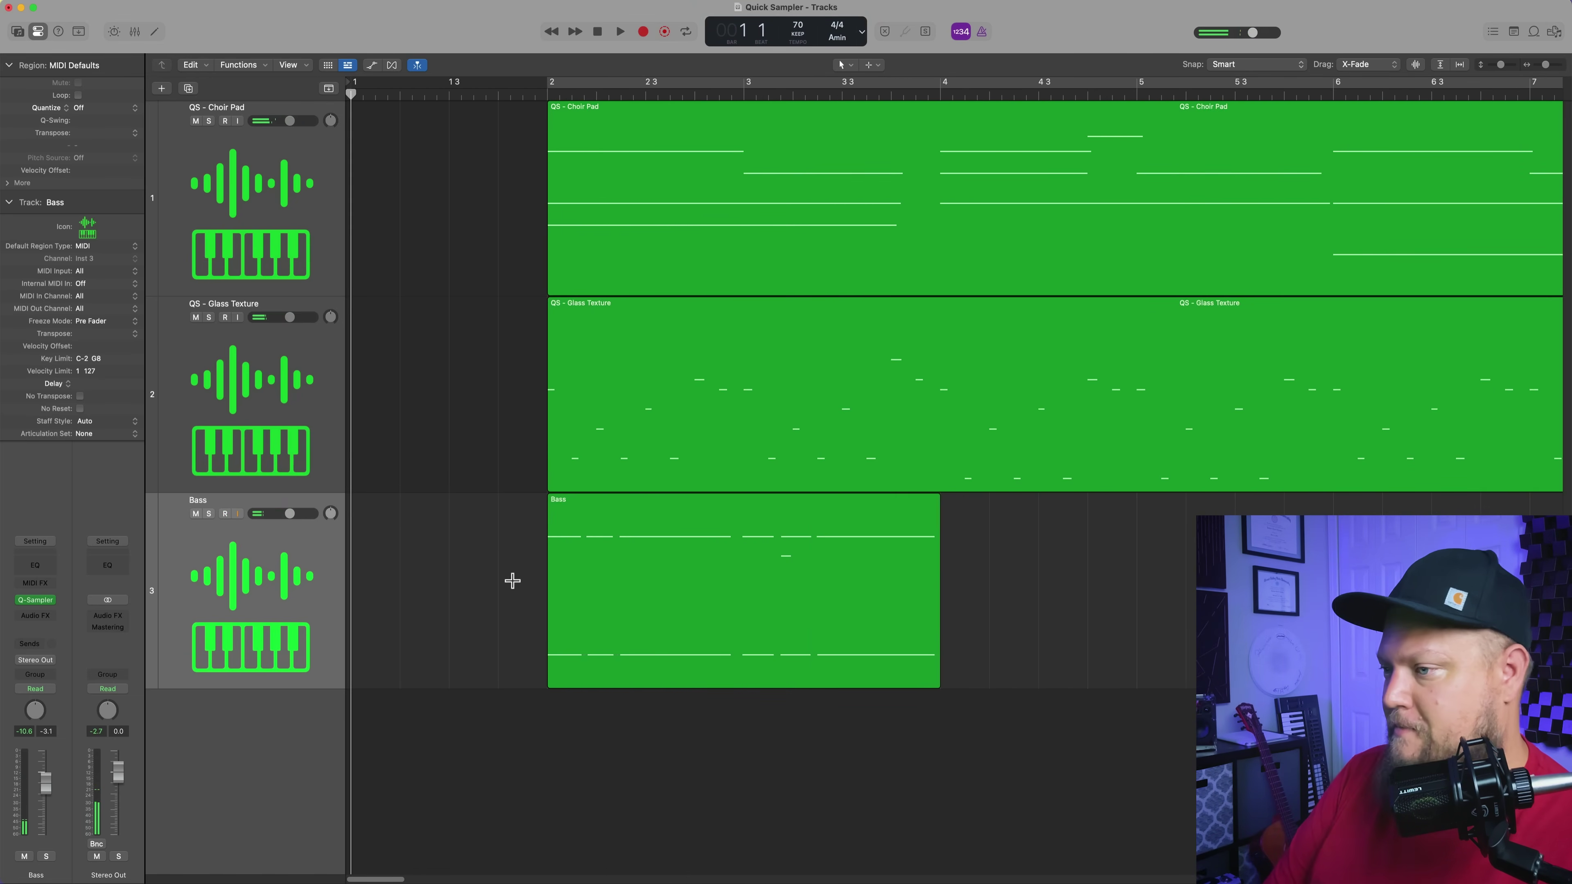
Step: Remove the stray short note from the bass region in the Piano Roll and quantize all remaining notes to 1/16 Note
double_click(654, 549)
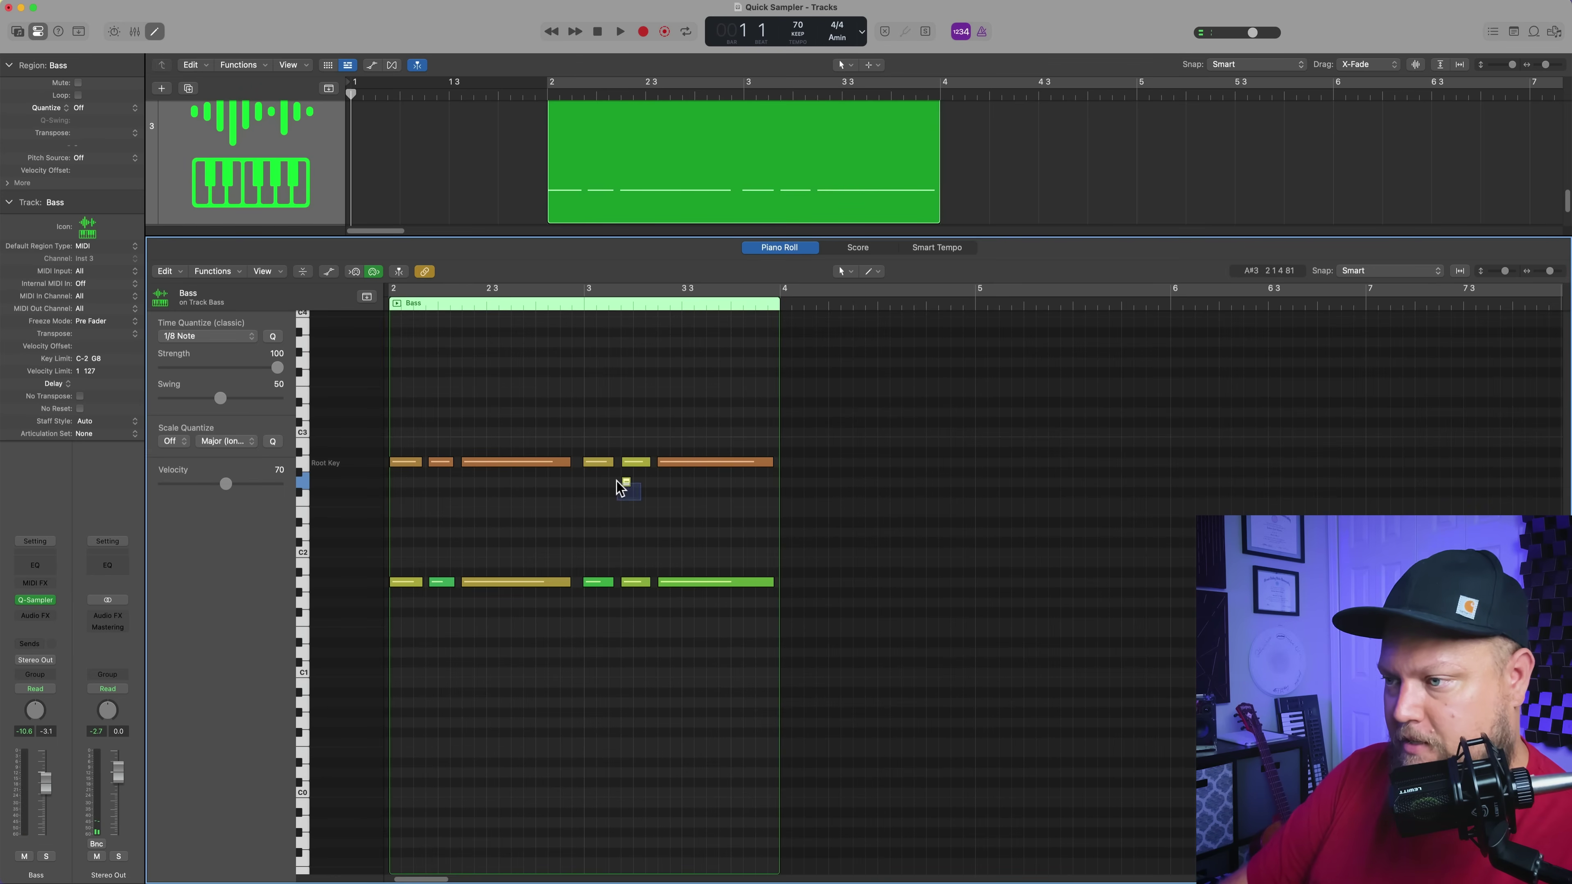
left_click(302, 462)
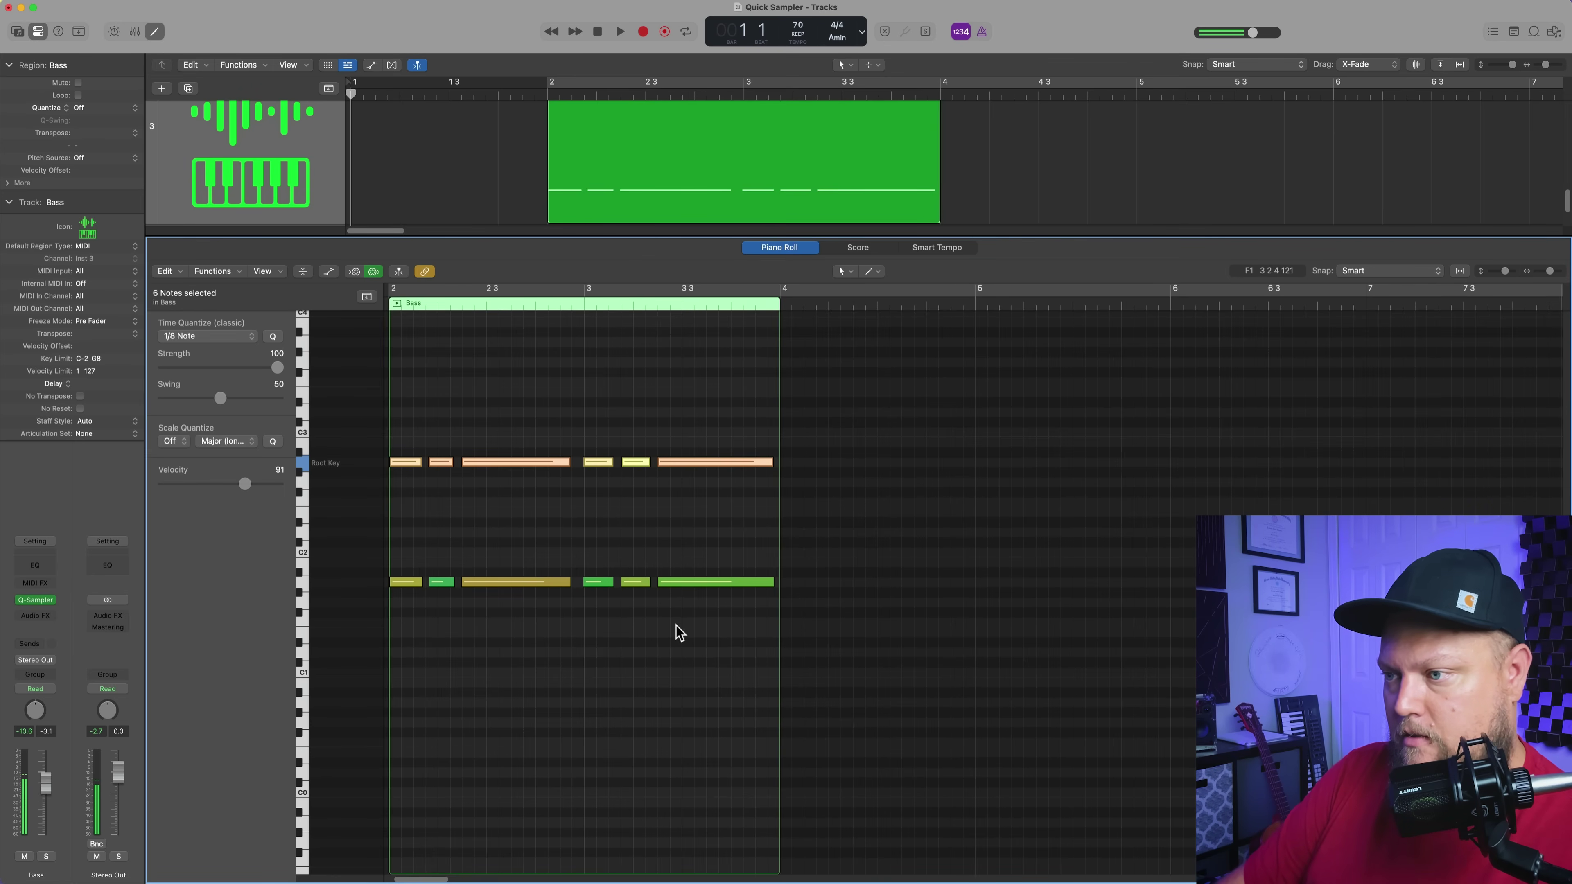
left_click(747, 537)
left_click_drag(874, 428, 421, 616)
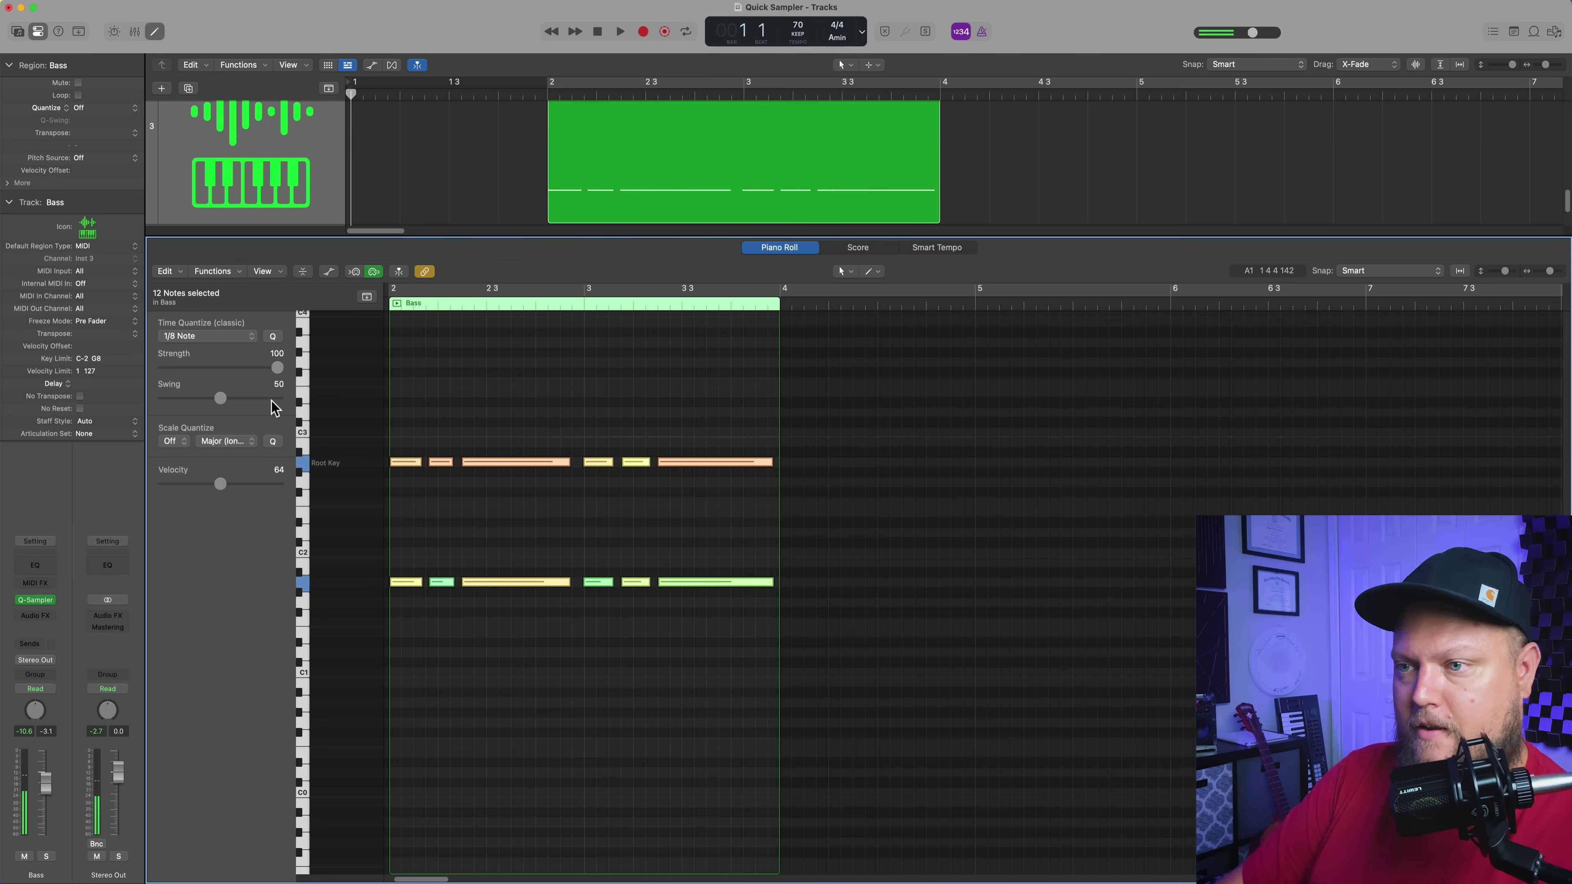
left_click(235, 338)
left_click(232, 355)
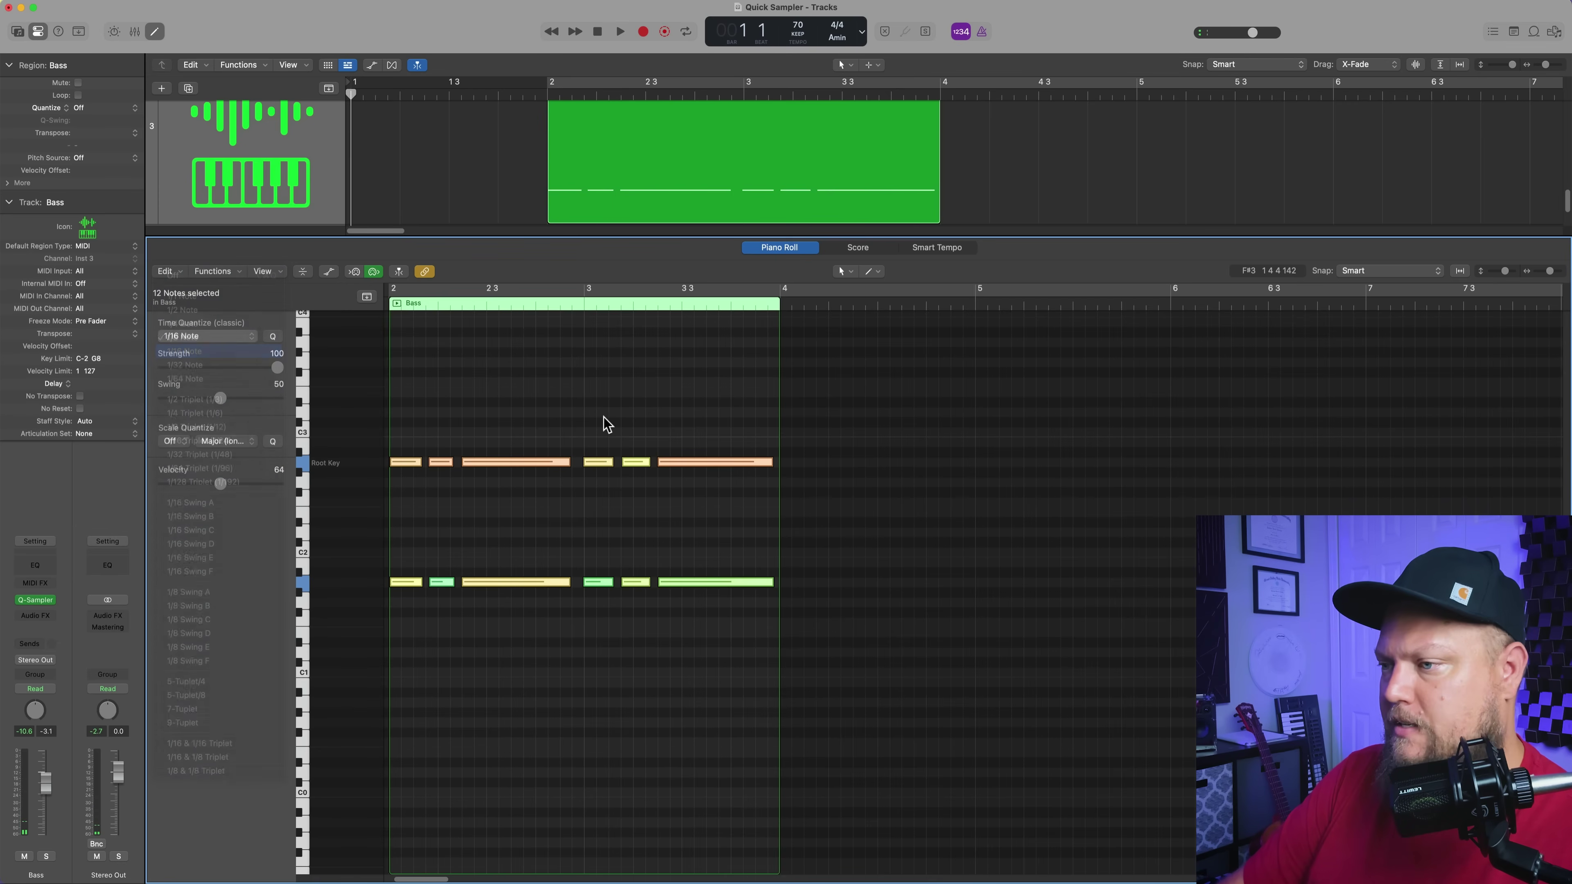
Step: Repeat the bass region three times up to bar 10 and join the four regions into one
left_click(605, 421)
key("e")
key("super+r")
key("super+r")
key("super+r")
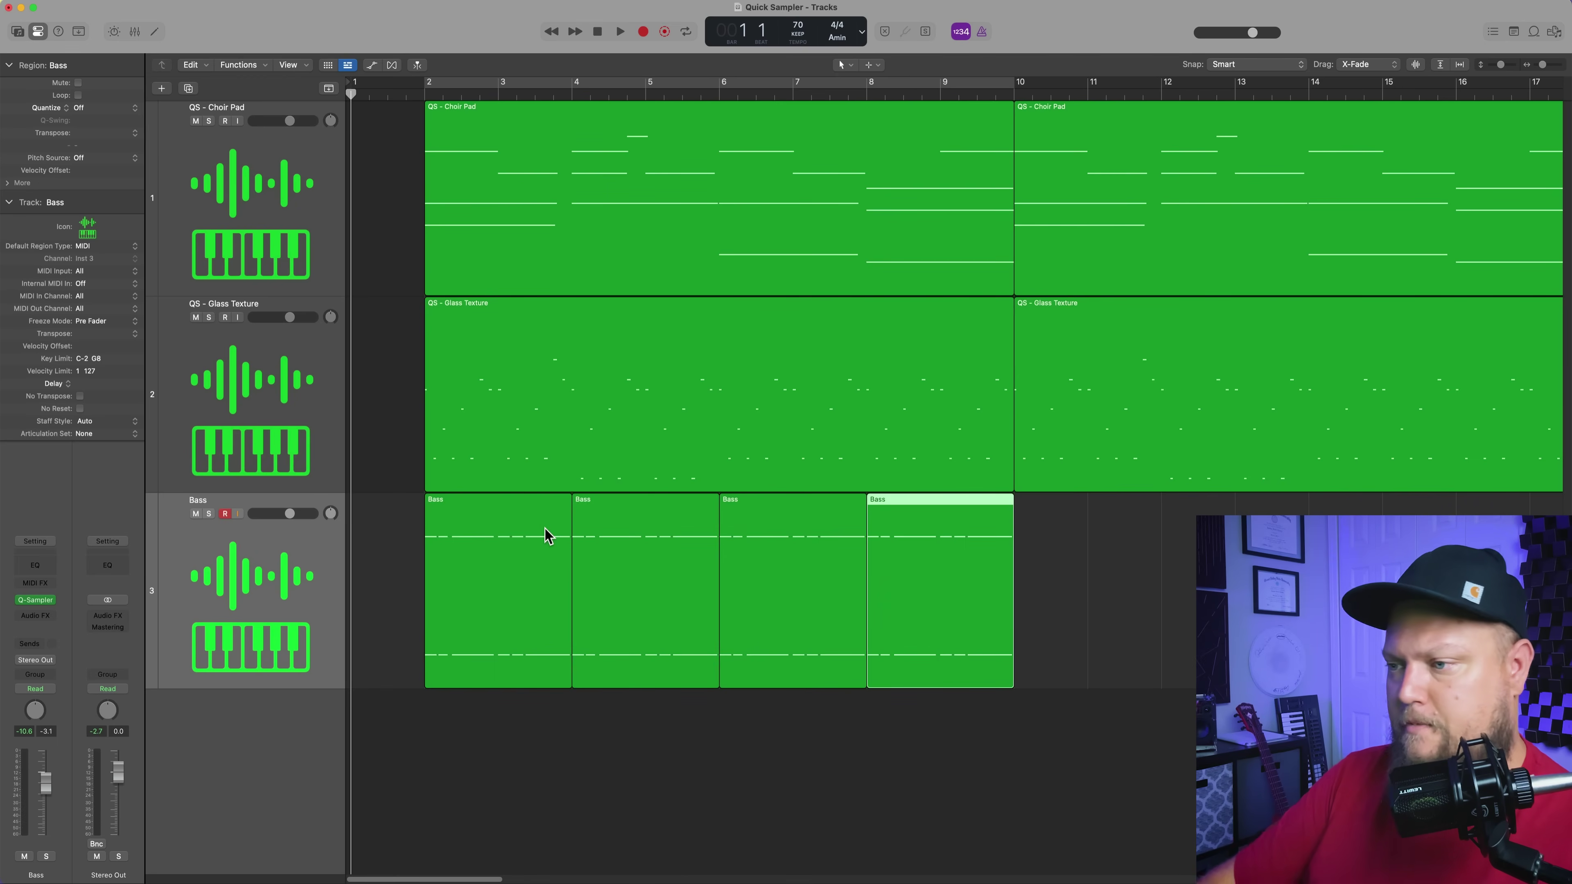
left_click_drag(1105, 568, 519, 562)
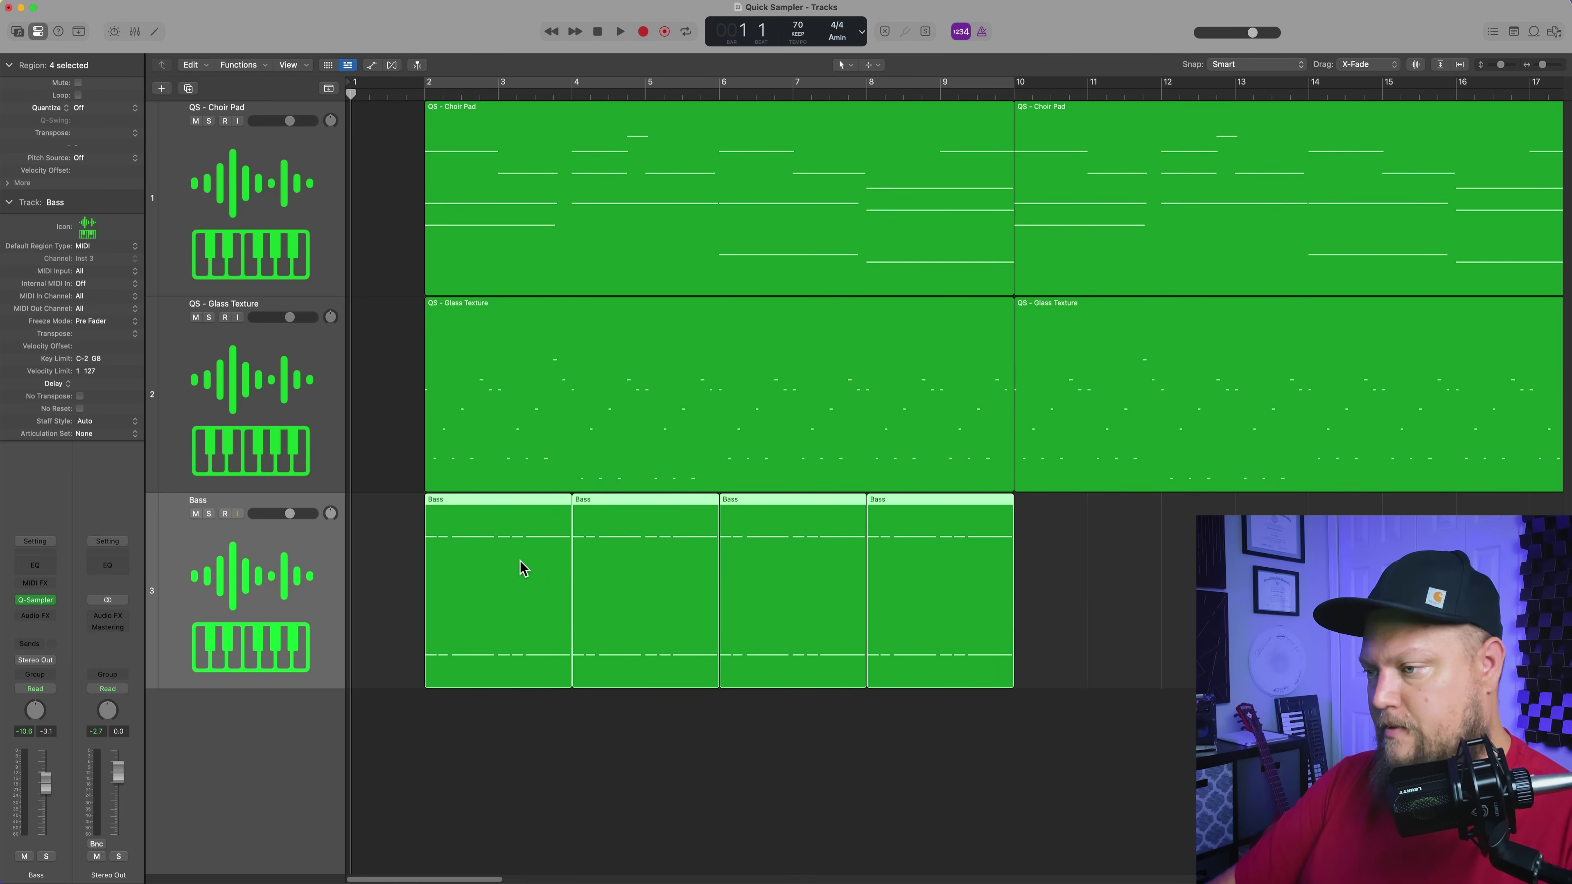
key("super+j")
Step: Change the pitch of groups of notes in the joined bass region in the Piano Roll, starting at bar 4
double_click(691, 618)
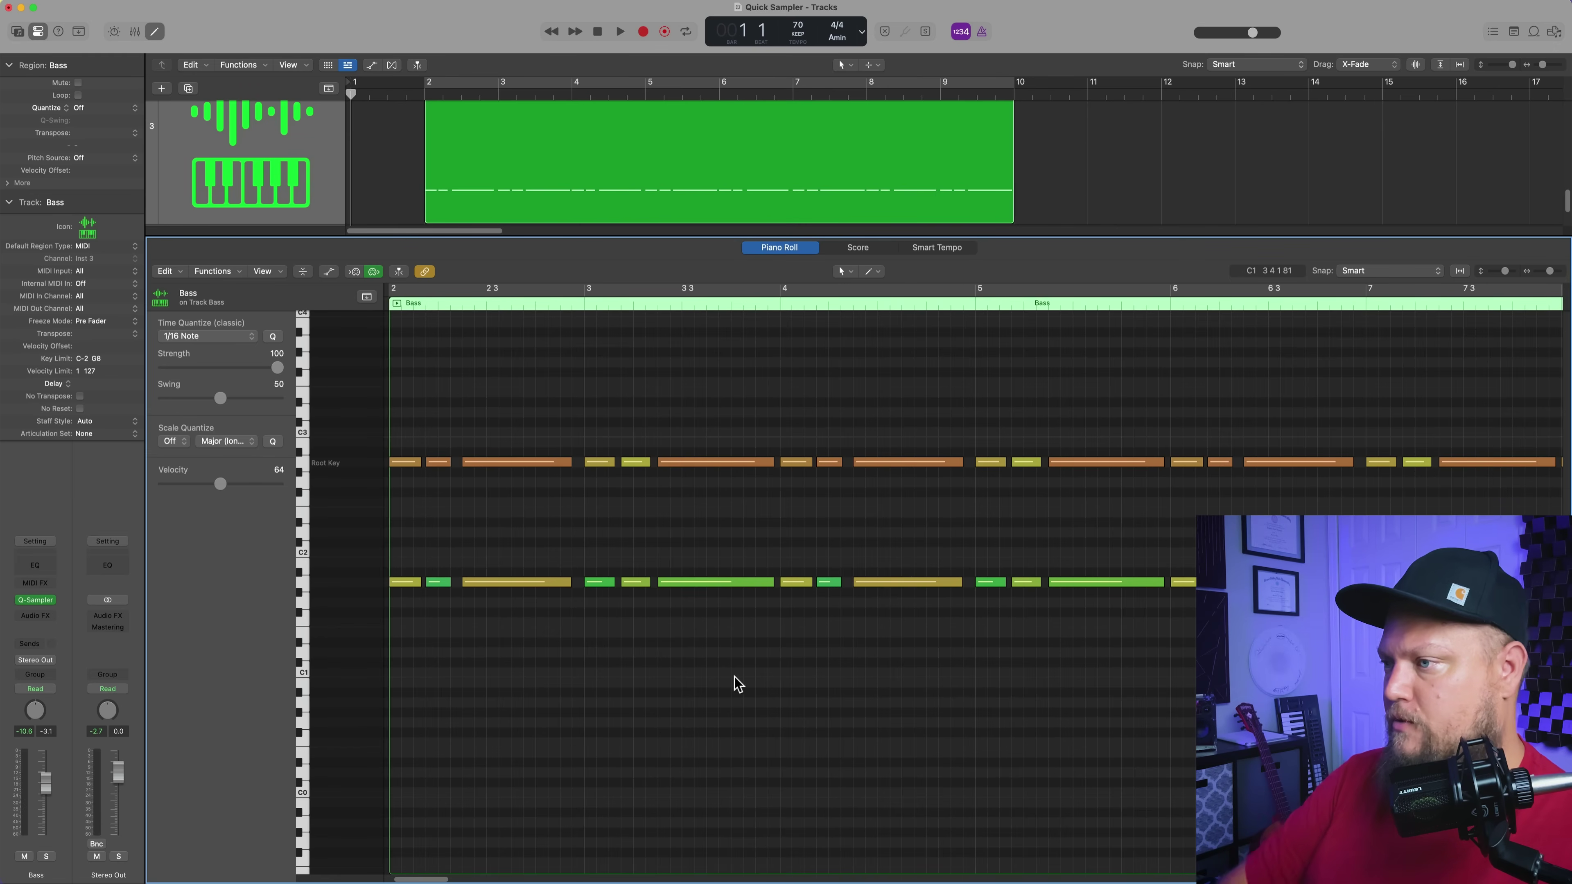
key("super+Left")
scroll(742, 638, "right", 2)
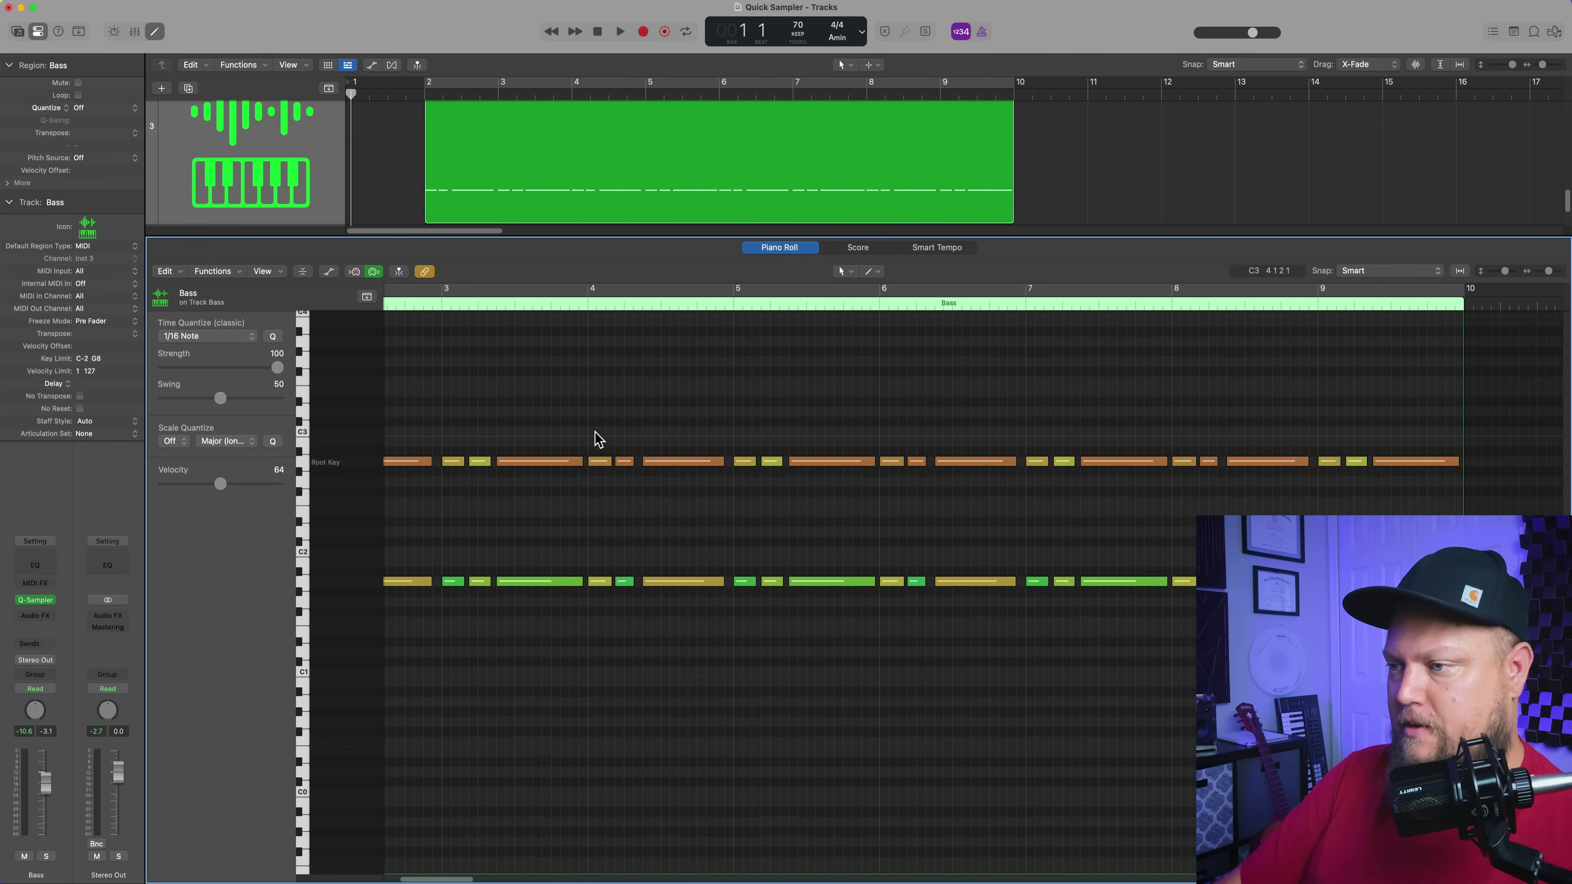
left_click_drag(594, 436, 832, 650)
left_click_drag(1392, 581, 1393, 632)
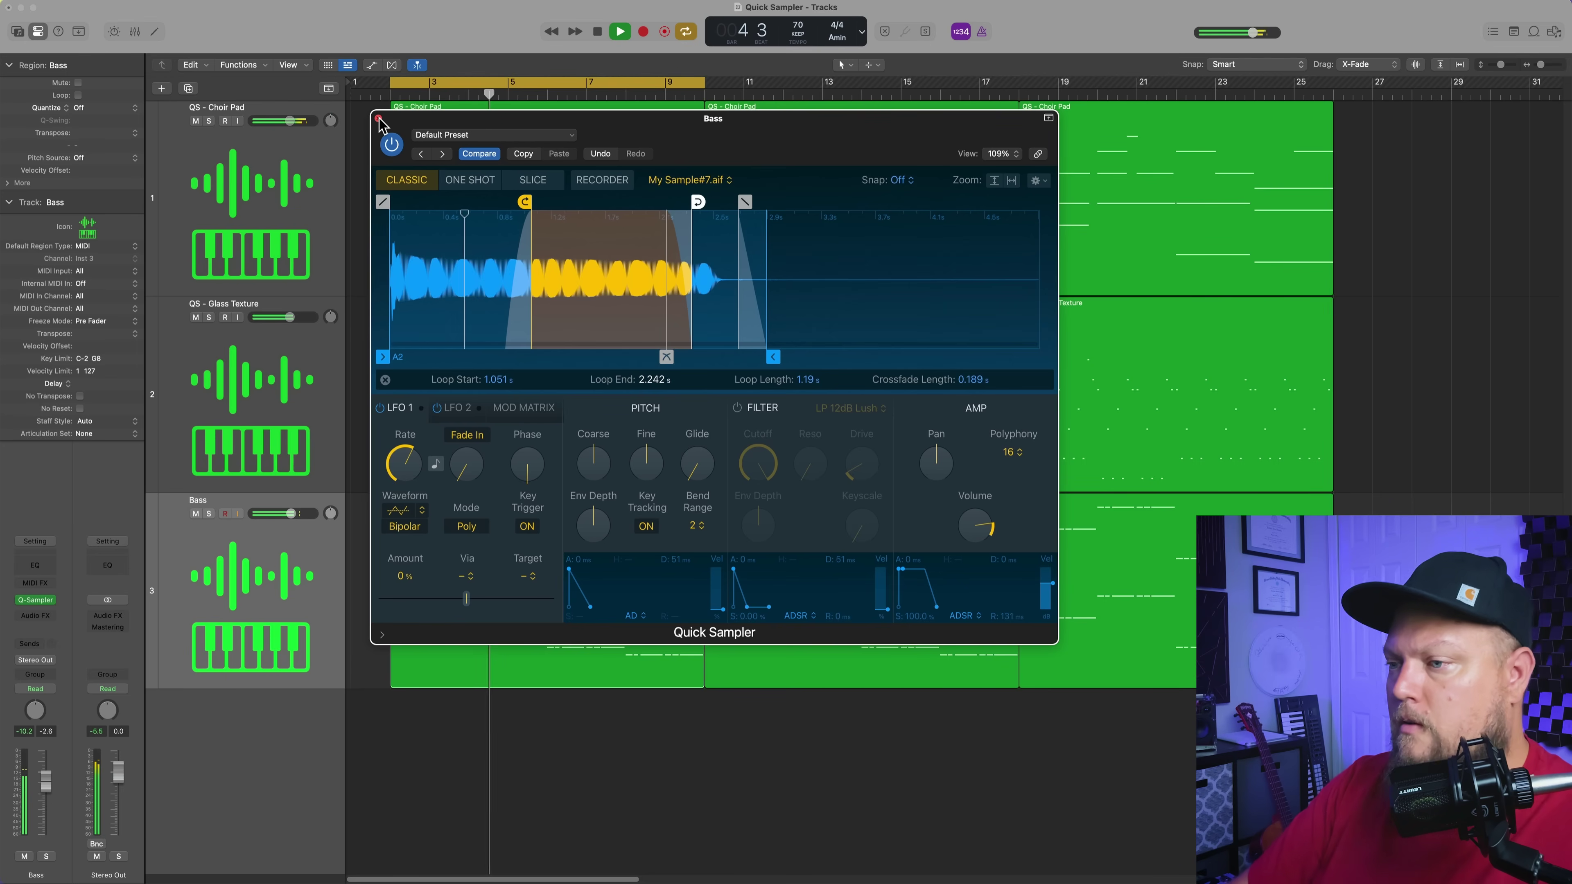
Step: Solo the Bass track during playback, enable its LP 12dB Lush filter in Quick Sampler and raise the filter drive
key("s")
left_click(737, 407)
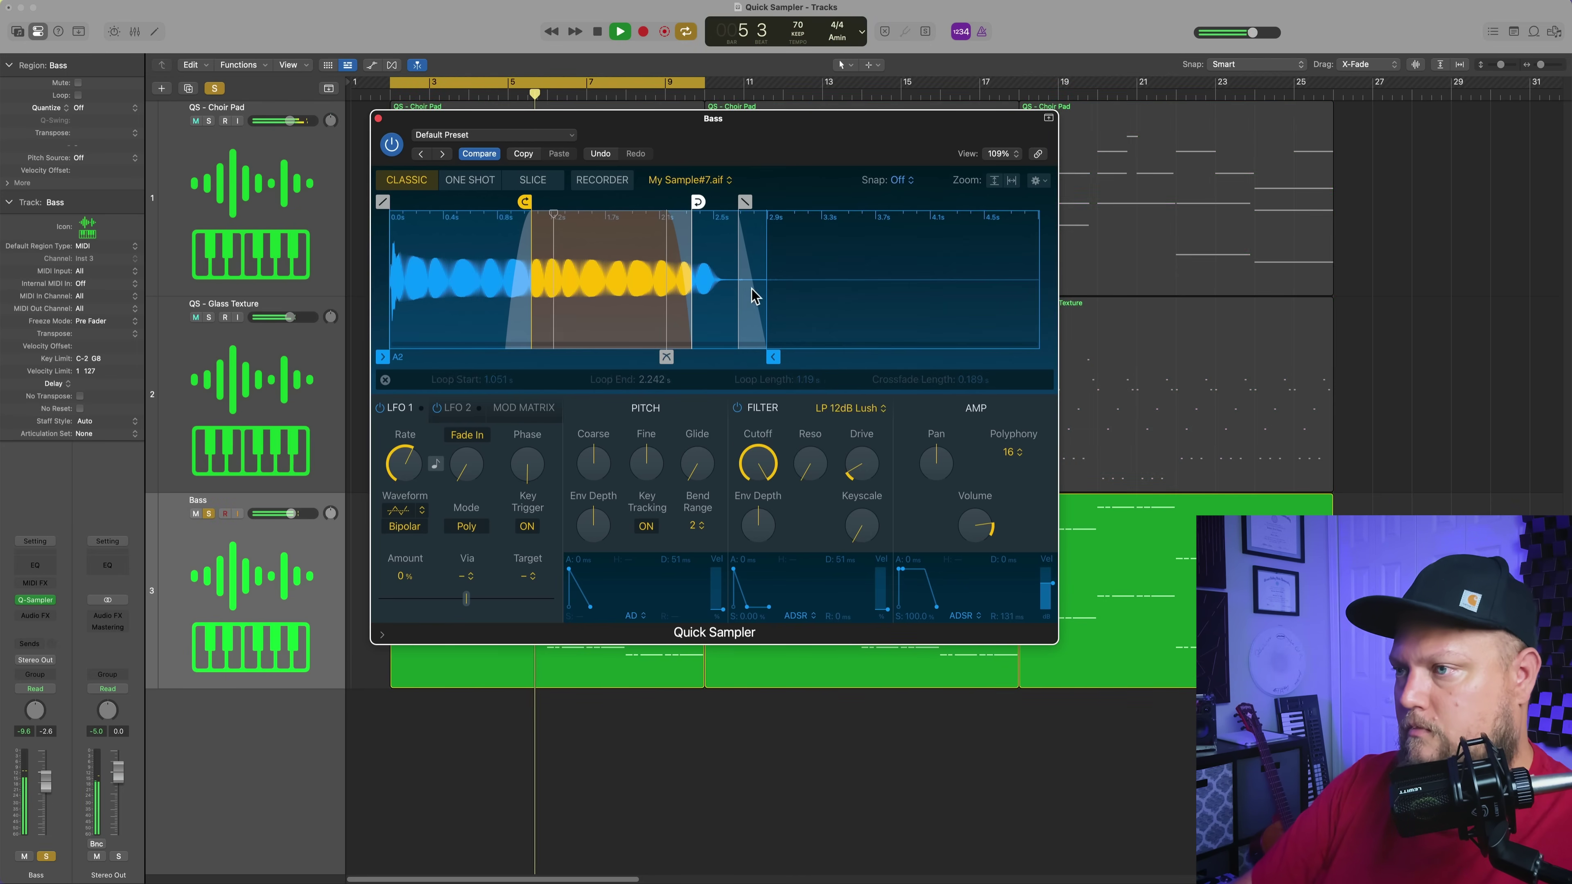
left_click_drag(779, 118, 823, 147)
mouse_move(900, 491)
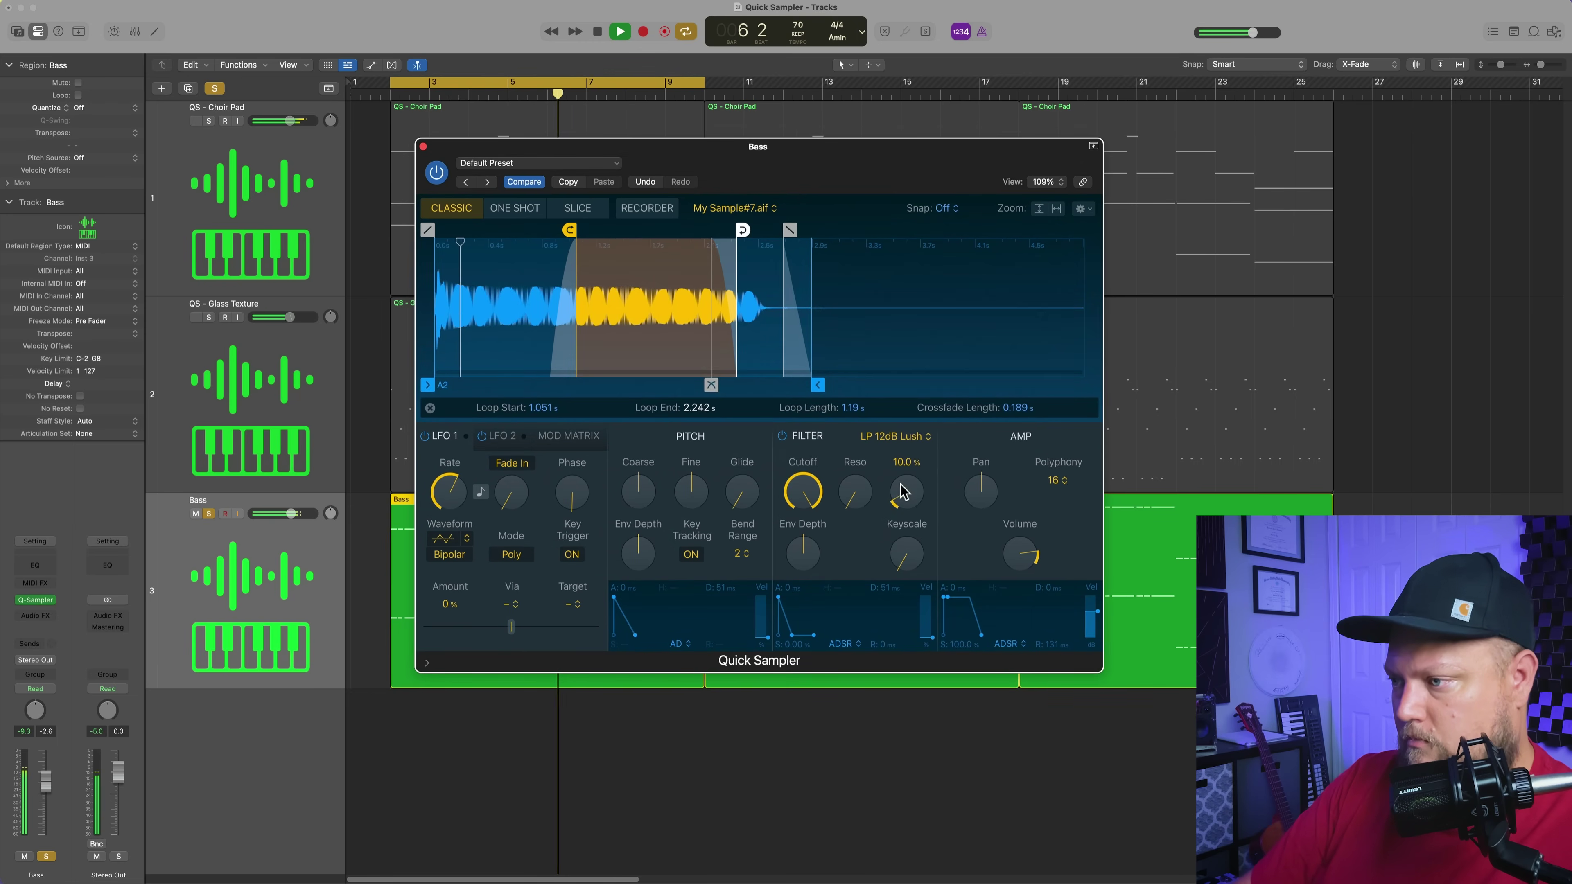
left_click_drag(901, 490, 928, 444)
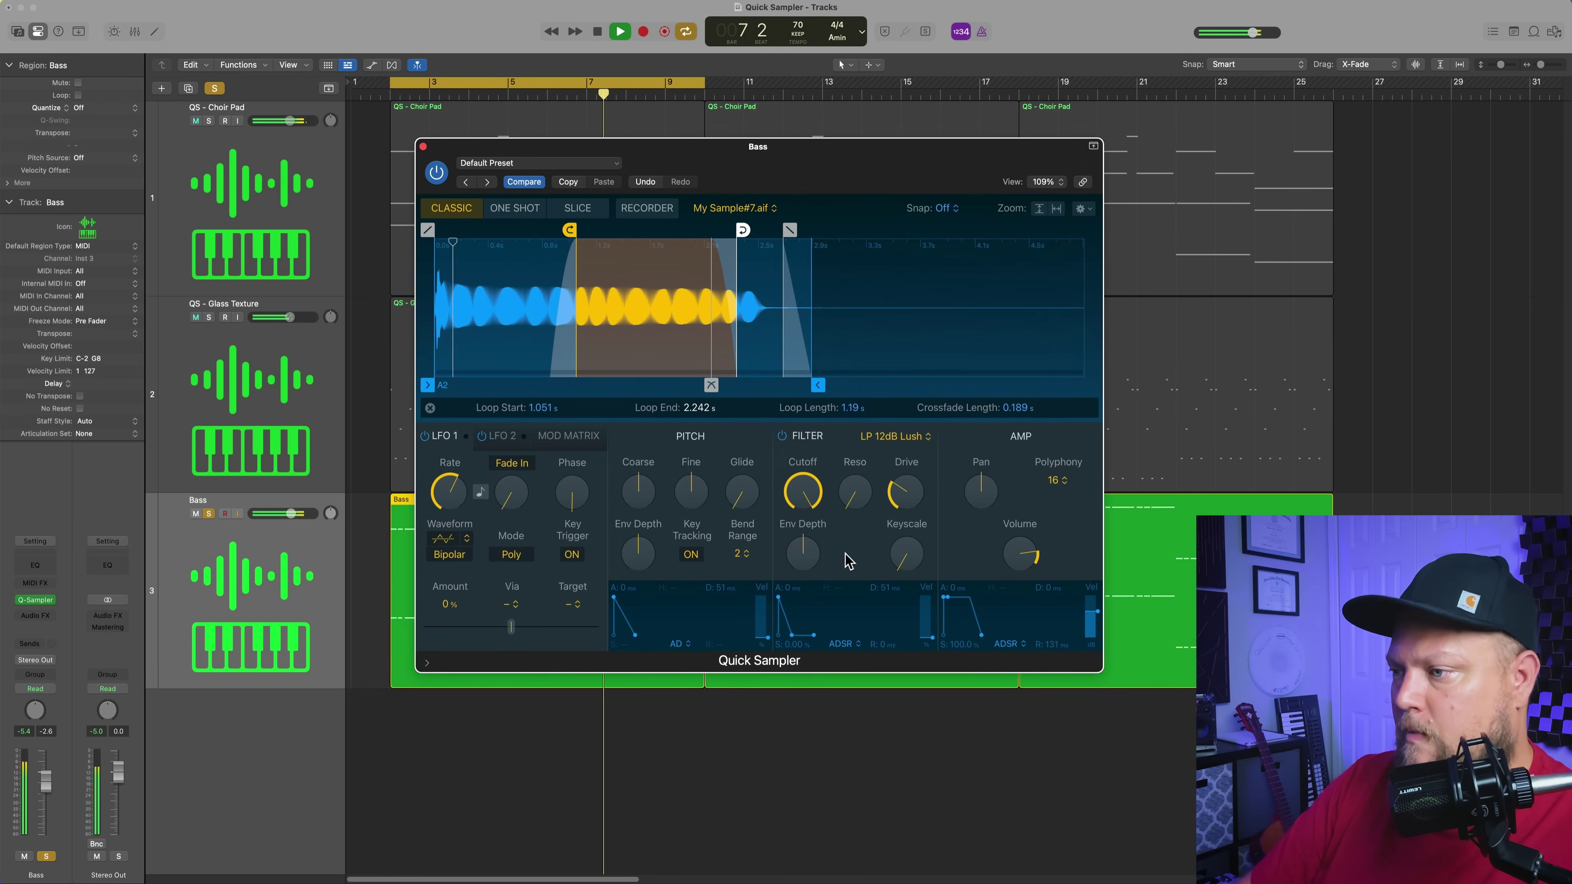
Step: Set the bass filter's envelope depth to about +36%, its cutoff to 72.3% and its drive to 31.2%
key("space")
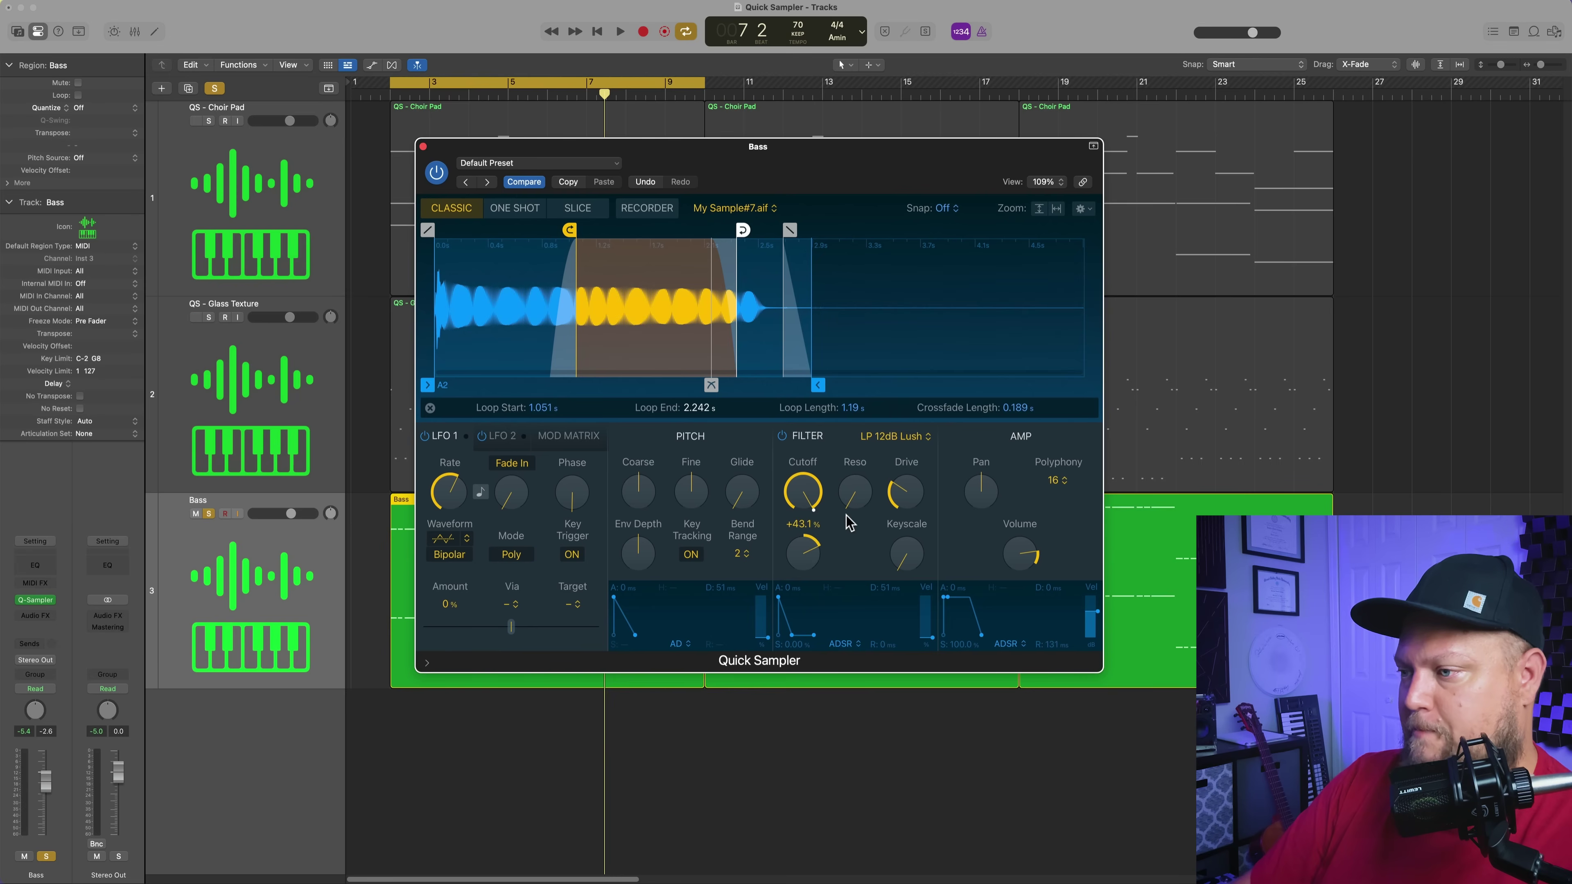
key("space")
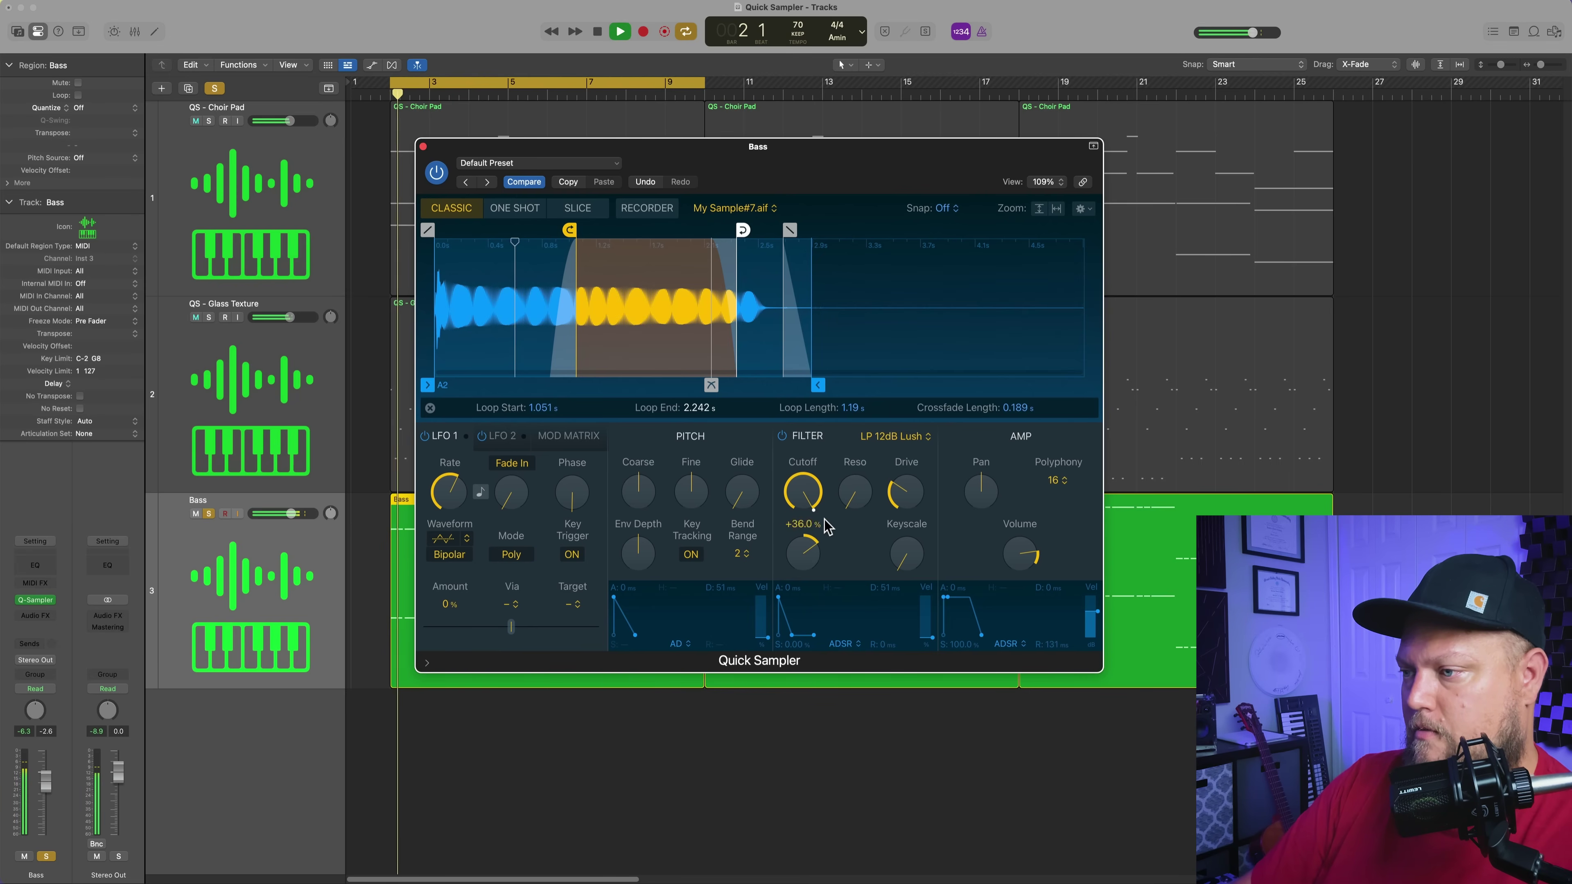
left_click_drag(803, 492, 816, 545)
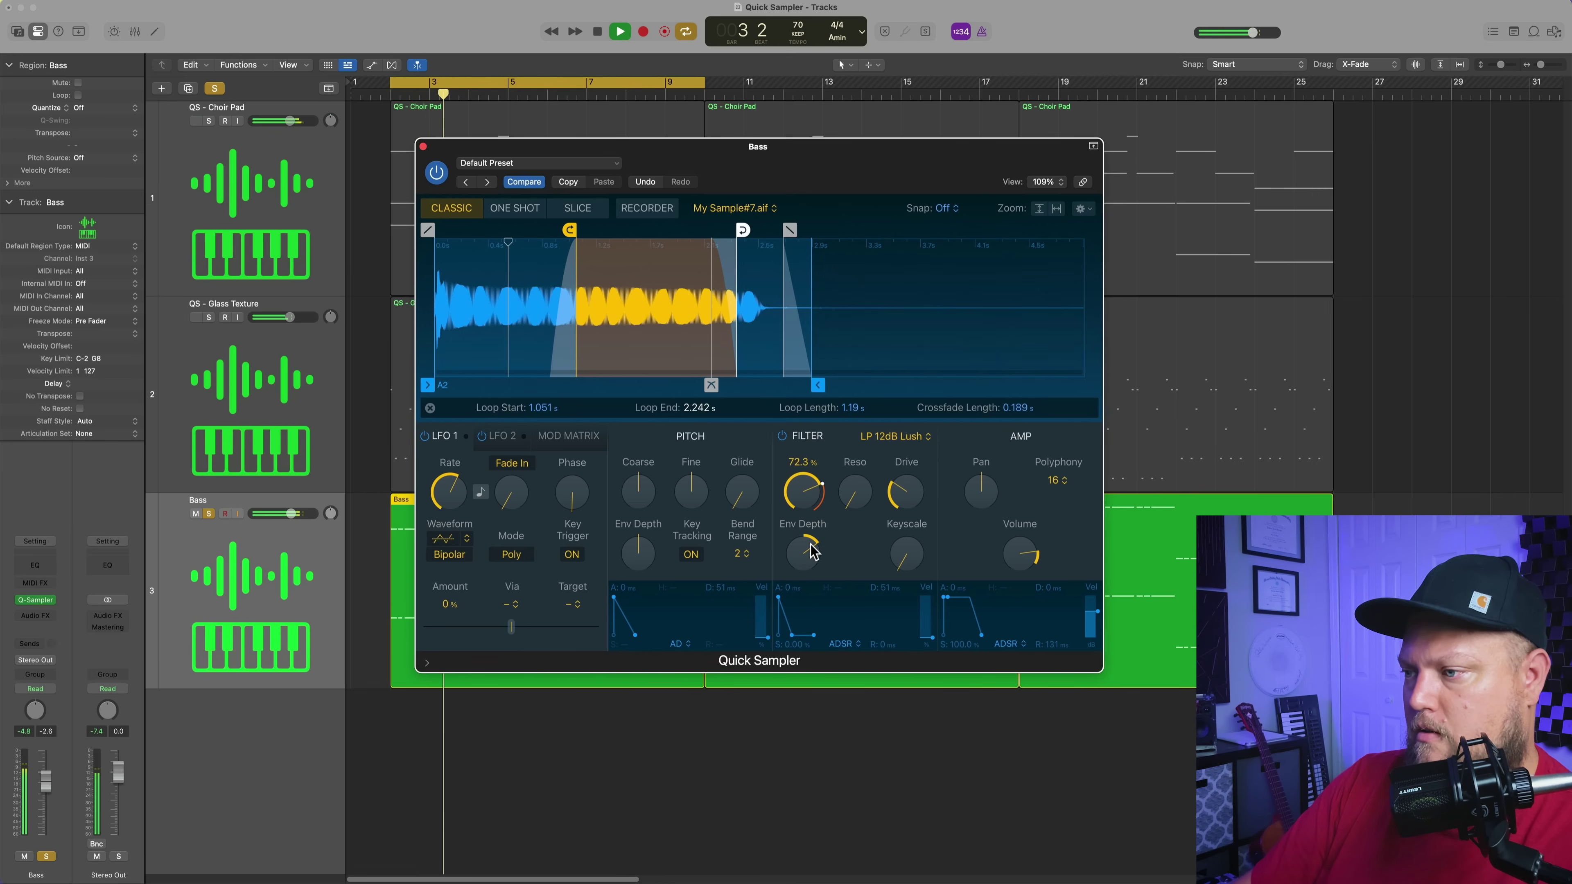
left_click_drag(861, 493, 899, 509)
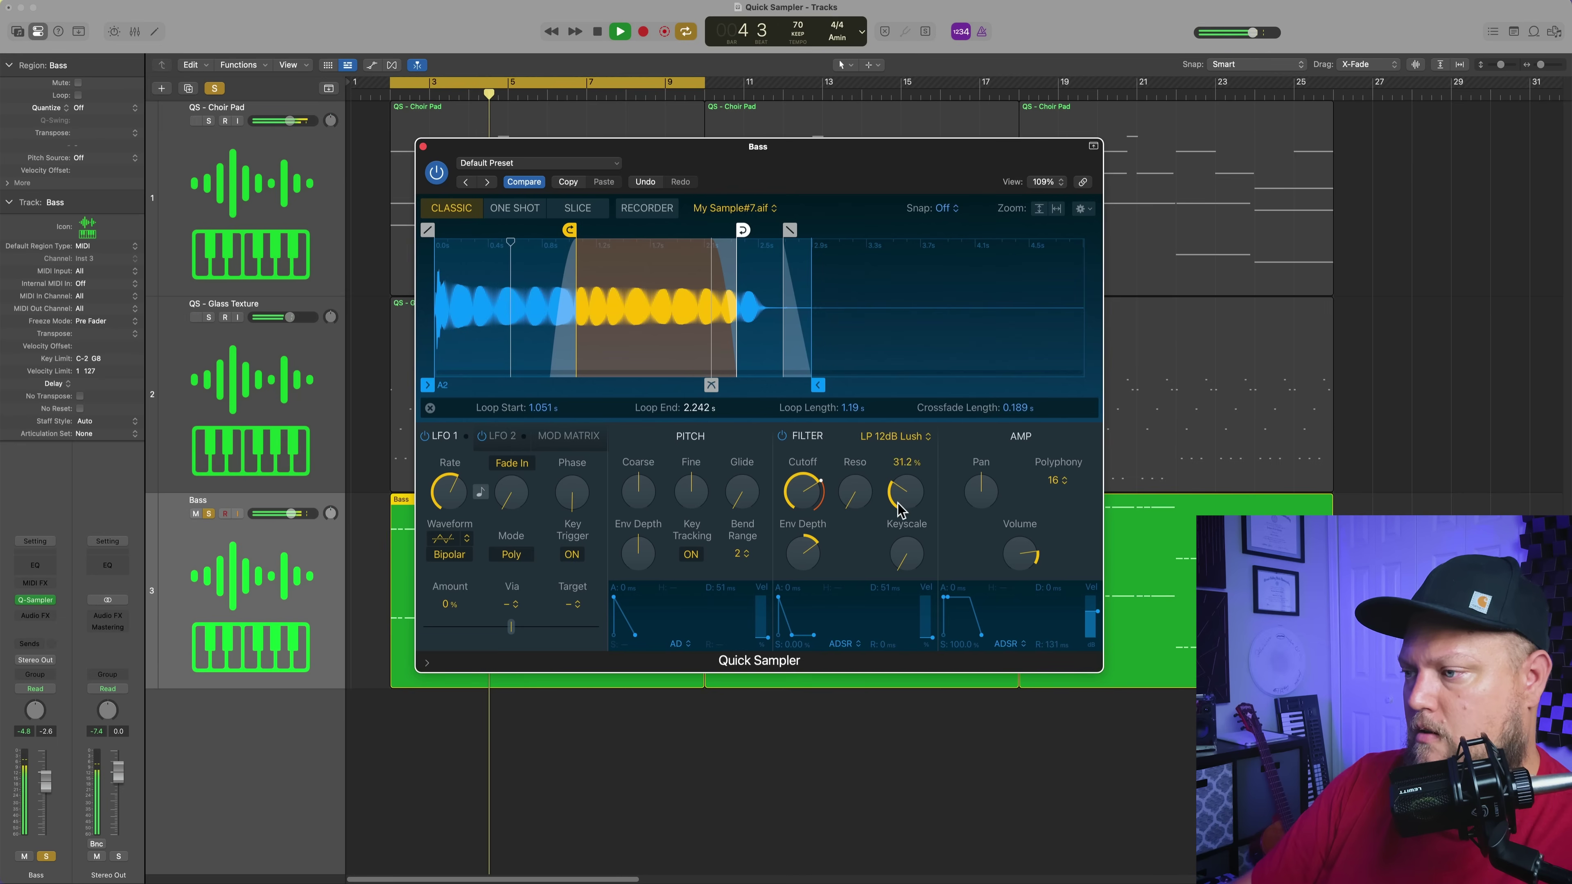
Step: Set the bass filter's envelope depth to +37.5% and lower the sampler's amp volume to -11 dB while listening
left_click(798, 553)
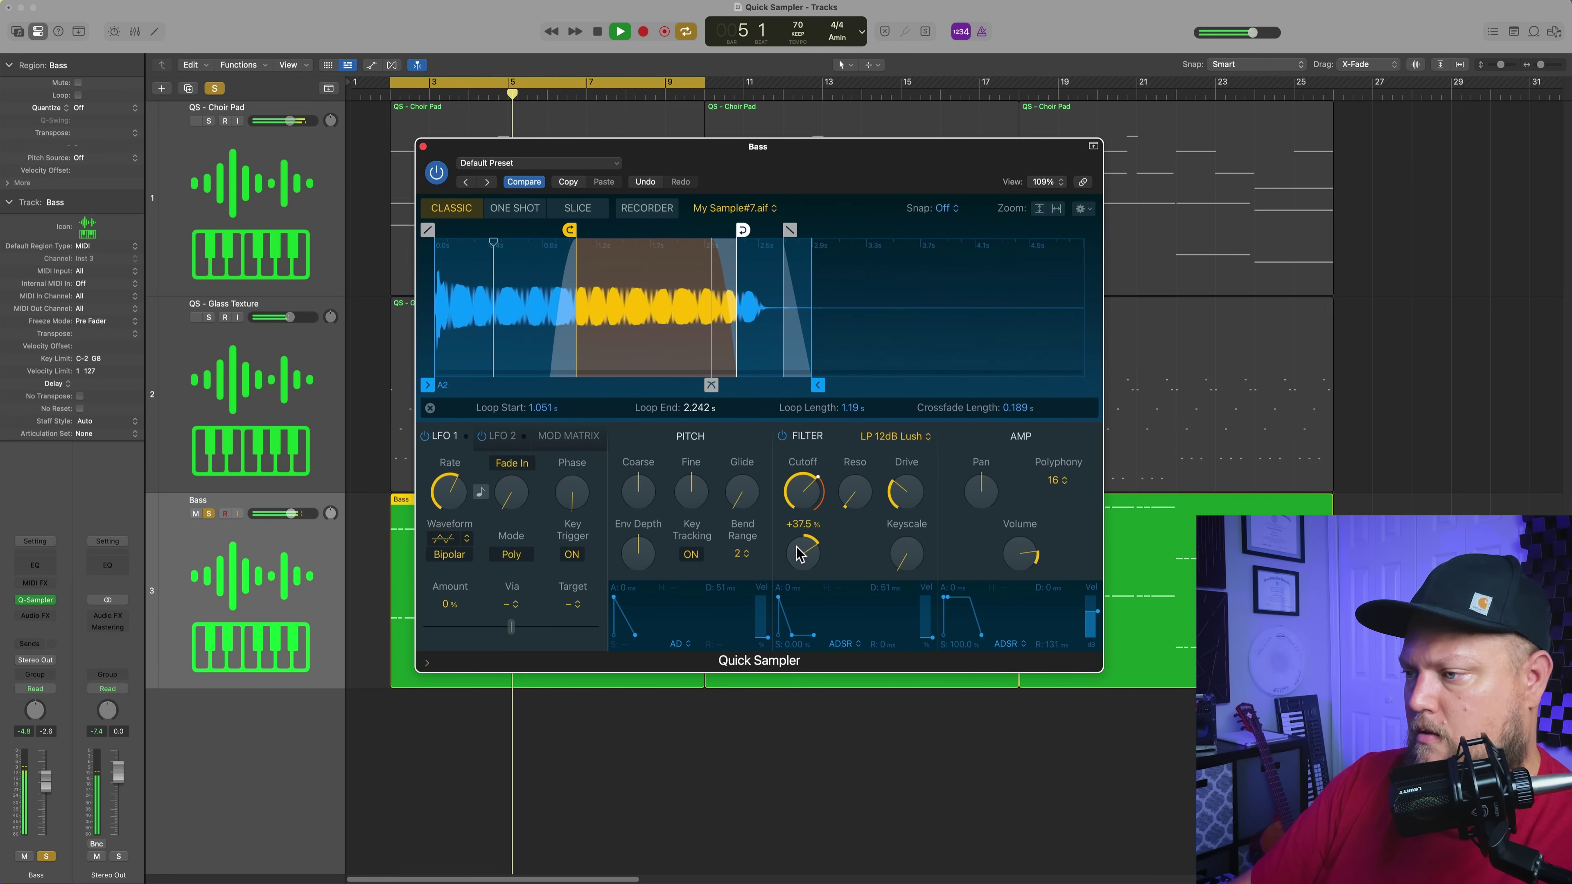
key("space")
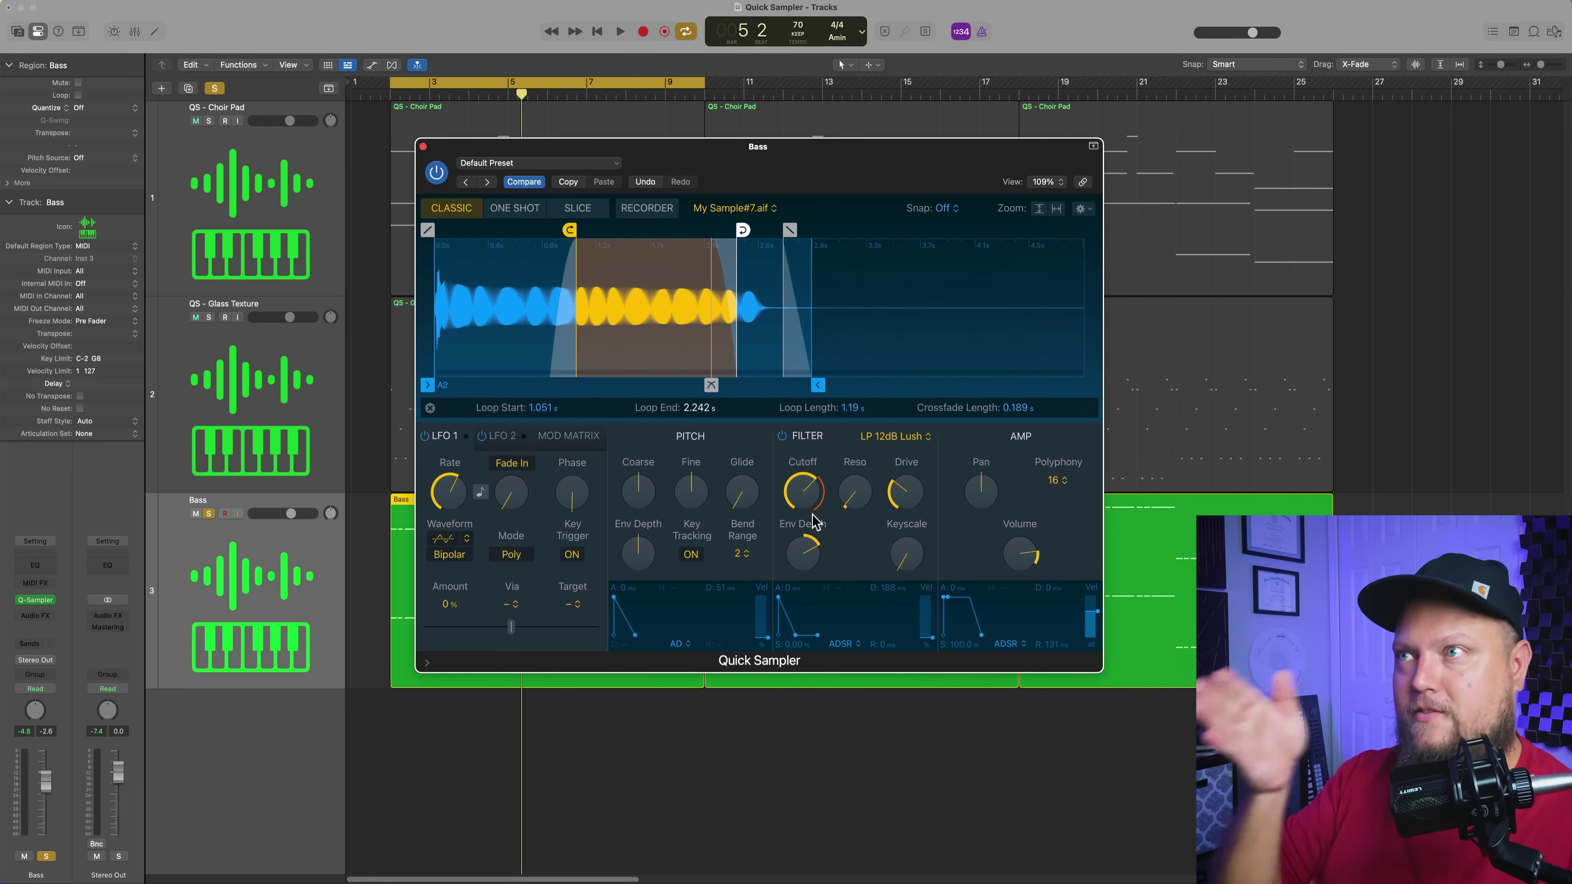
key("space")
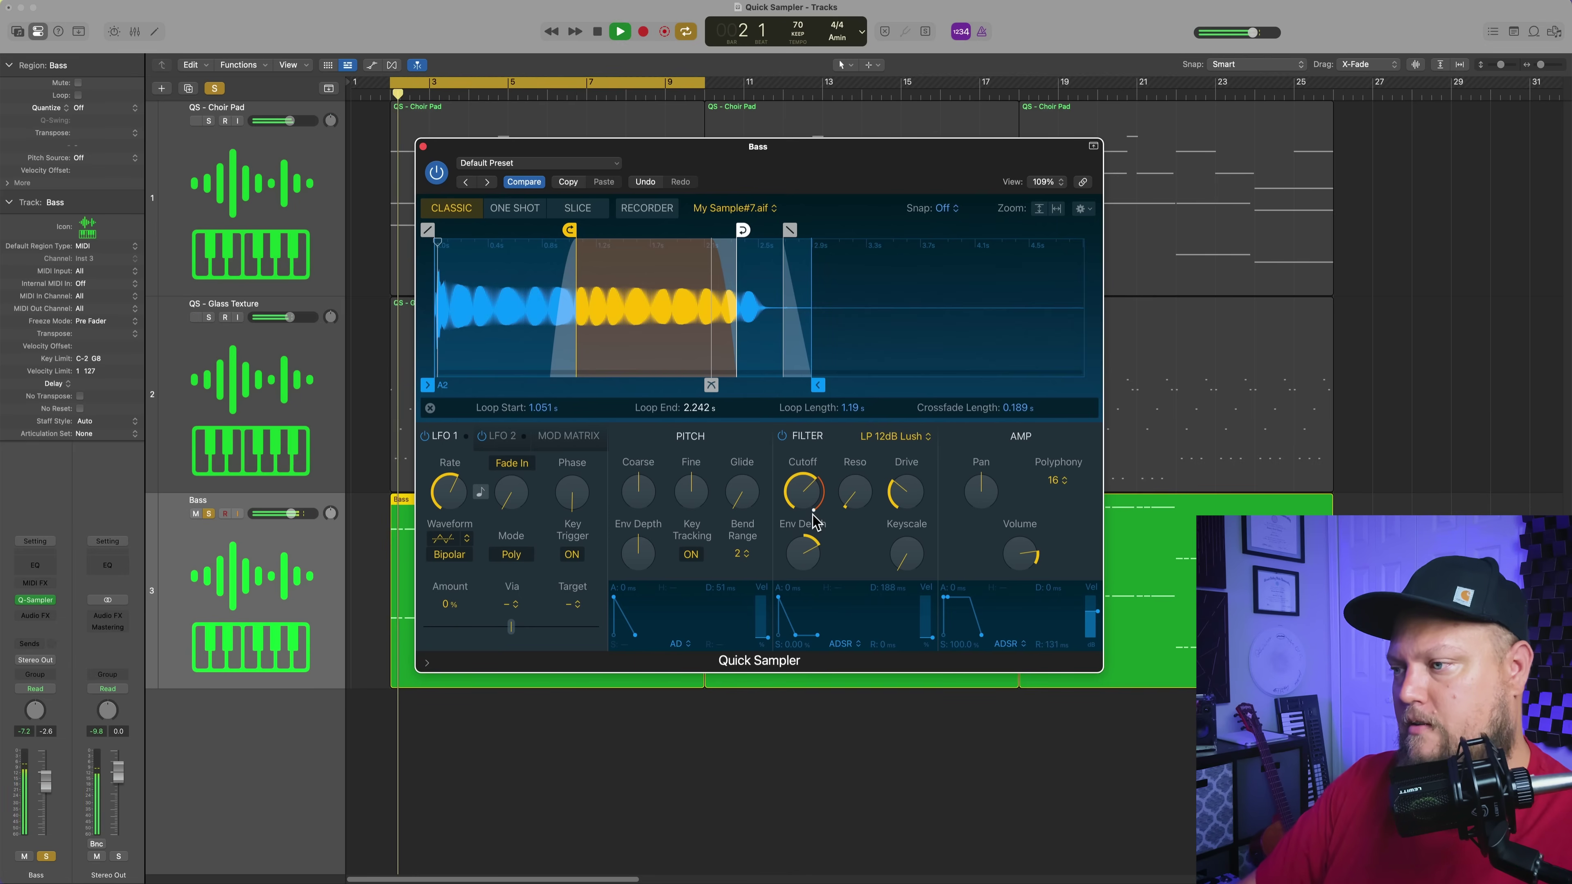
mouse_move(1022, 564)
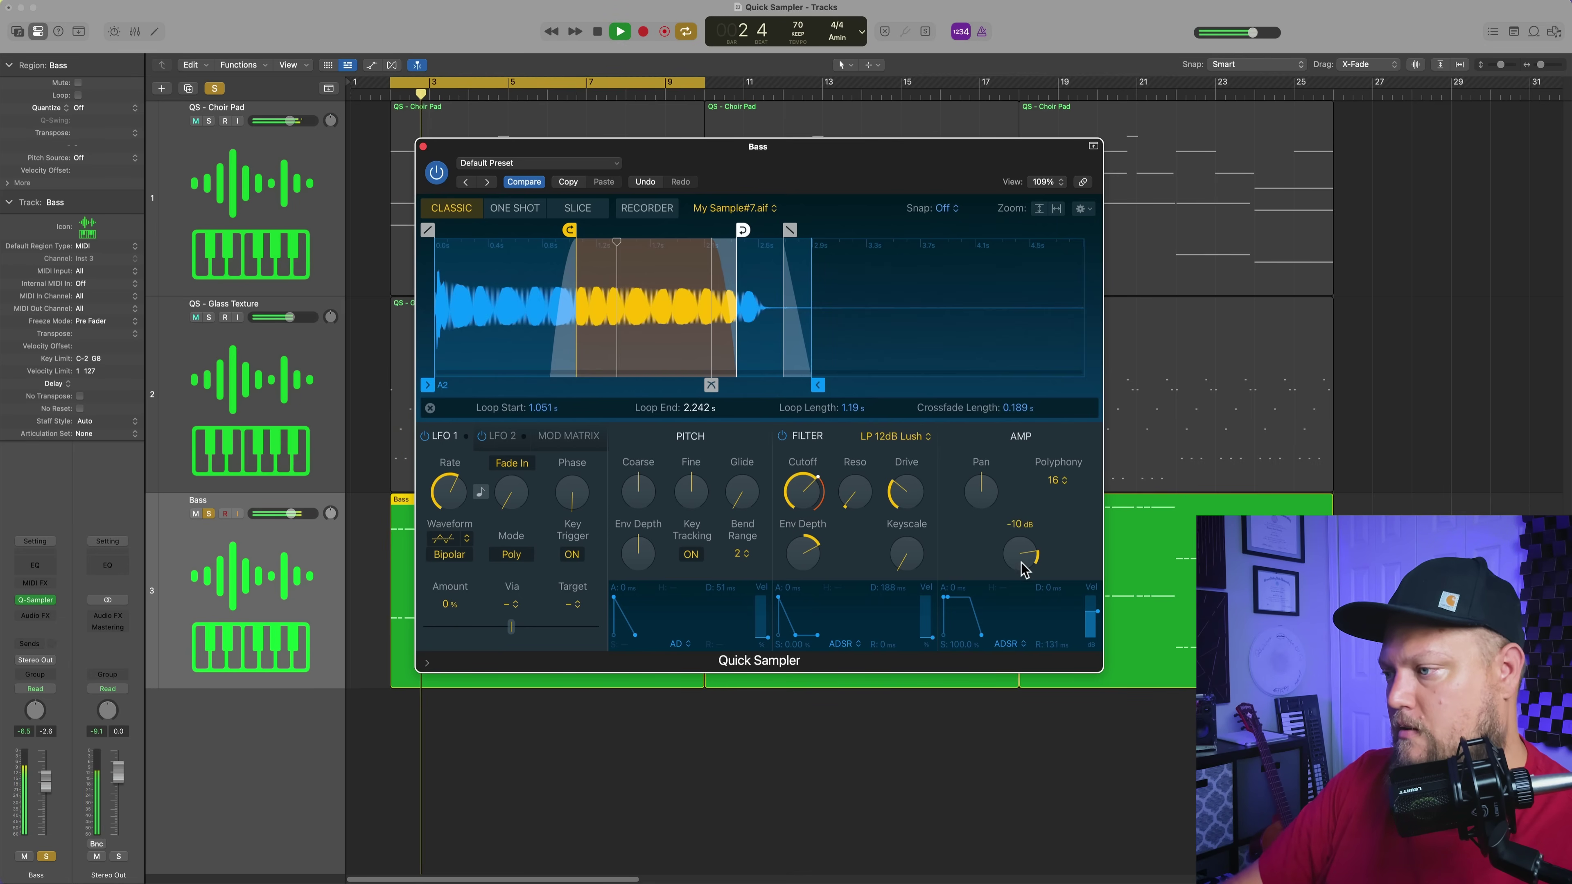
left_click_drag(1022, 565, 1021, 573)
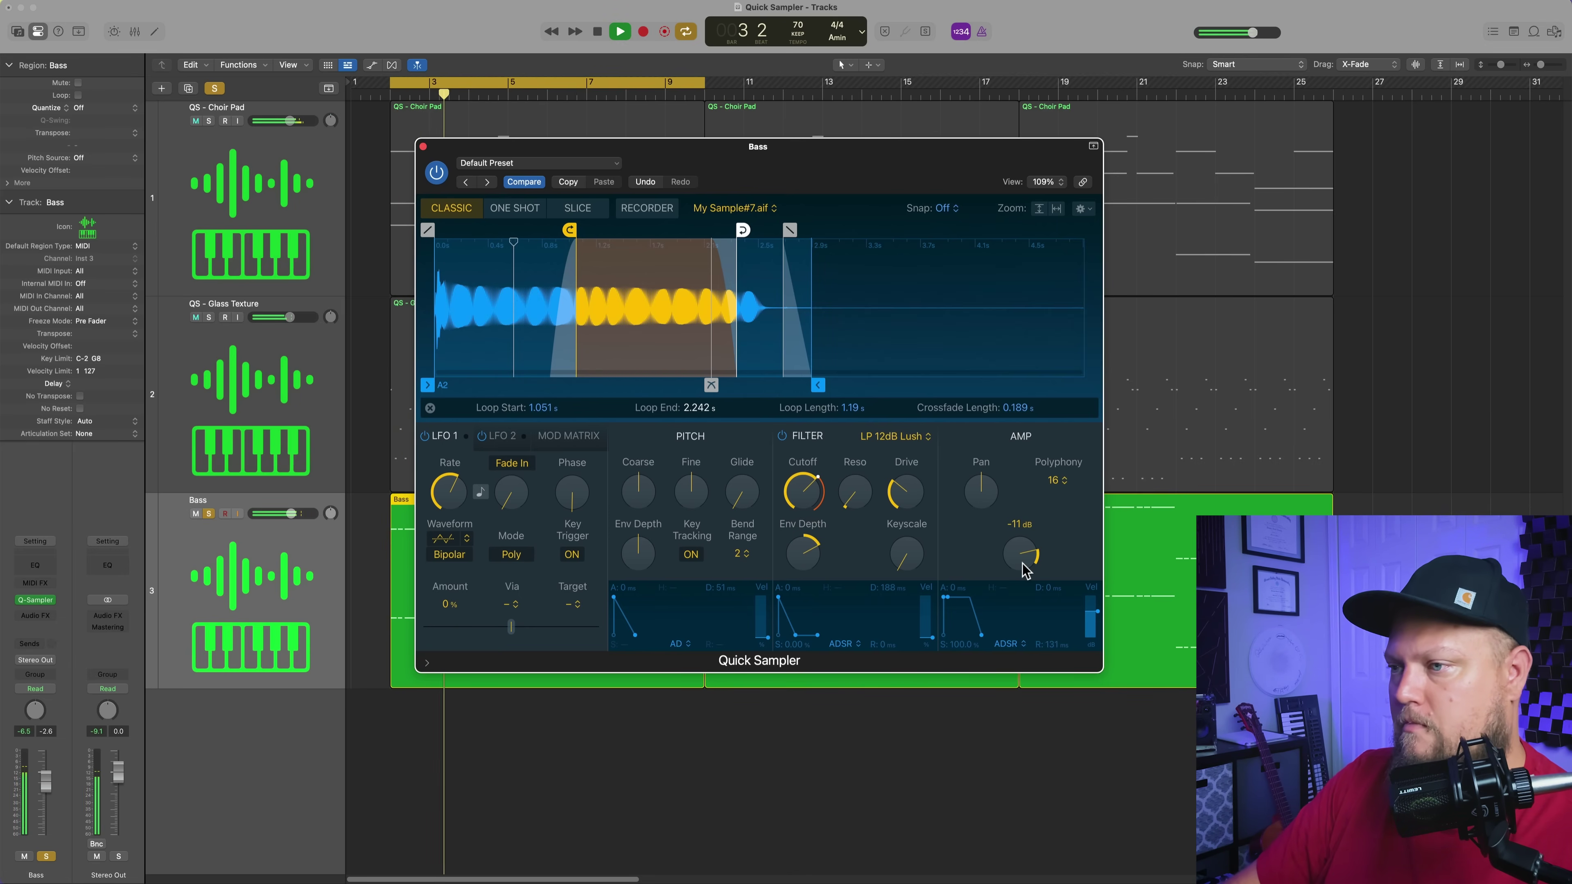
key("space")
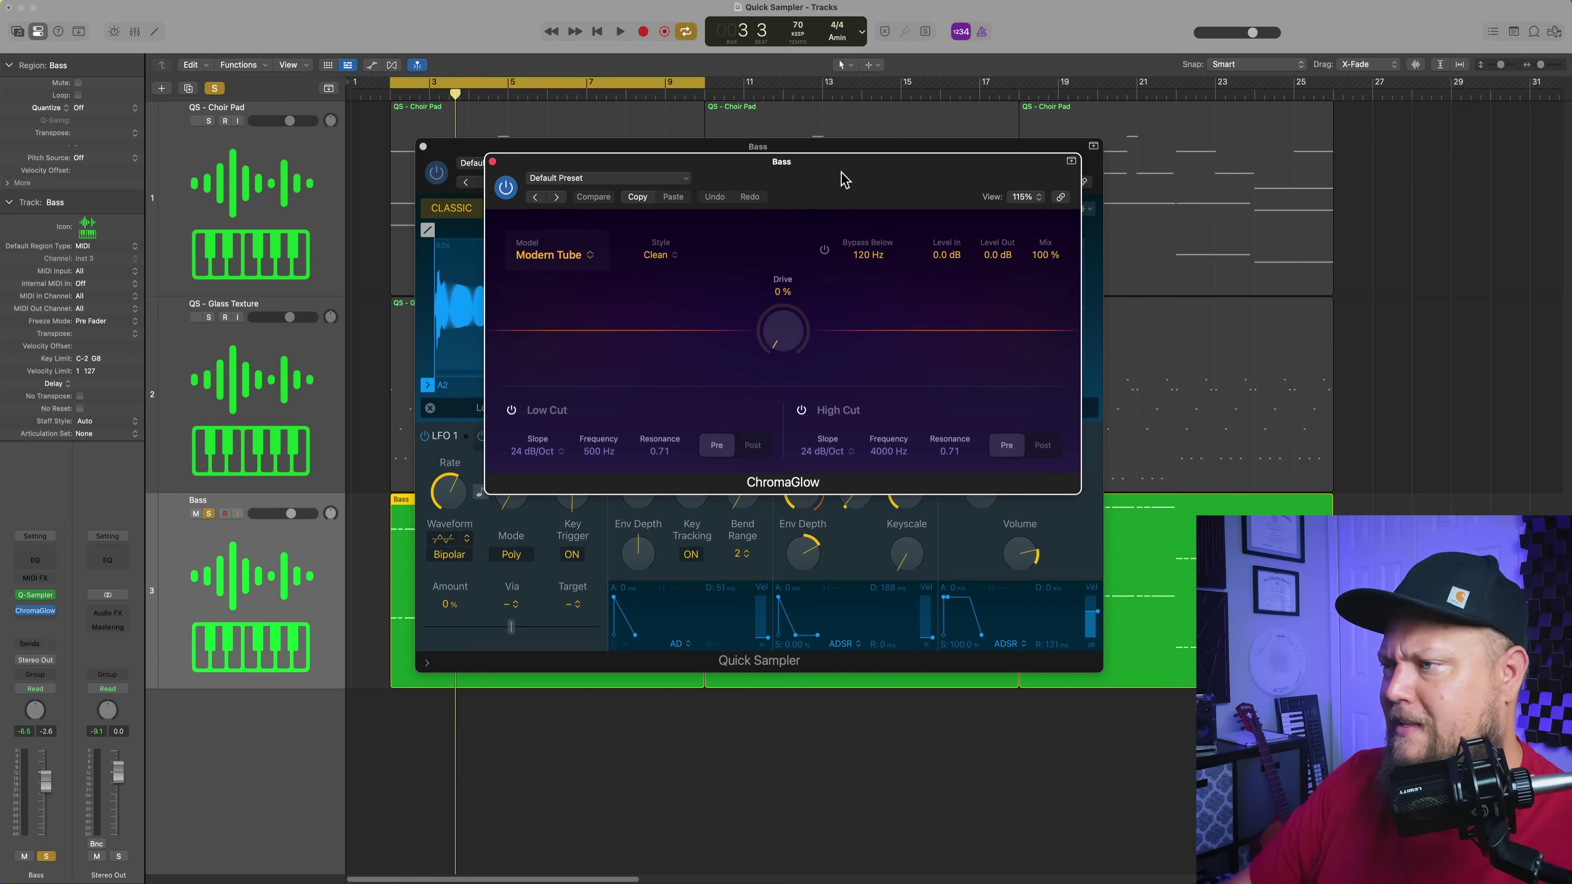
Step: Set up ChromaGlow on the Bass track with the Magnetic model, the Colorful style and a drive of 61%
left_click_drag(841, 175, 519, 217)
left_click(234, 297)
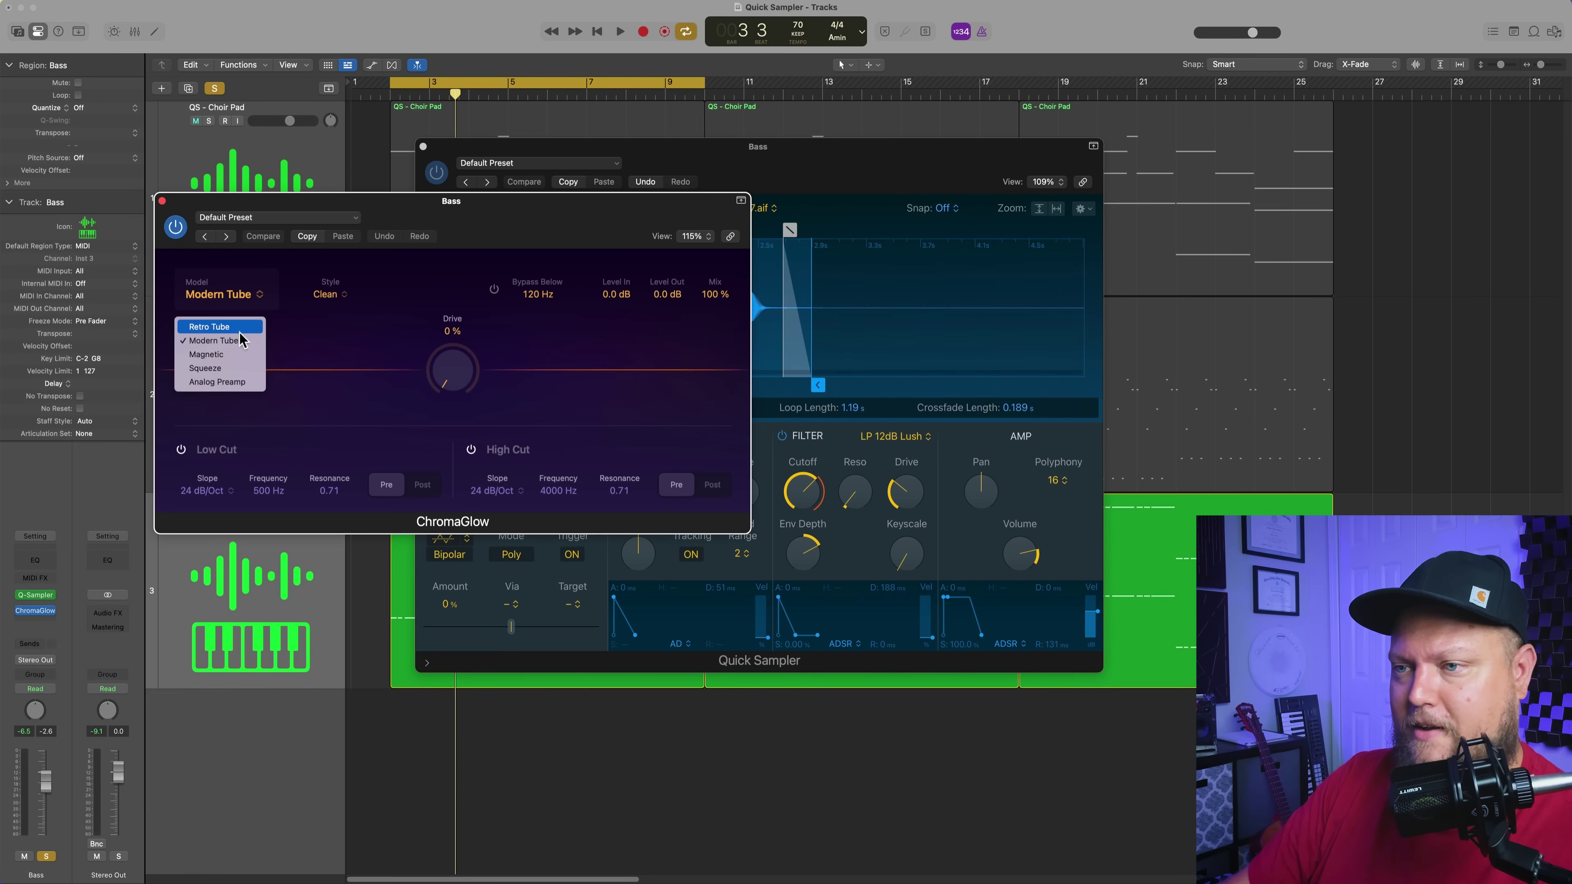
left_click(227, 357)
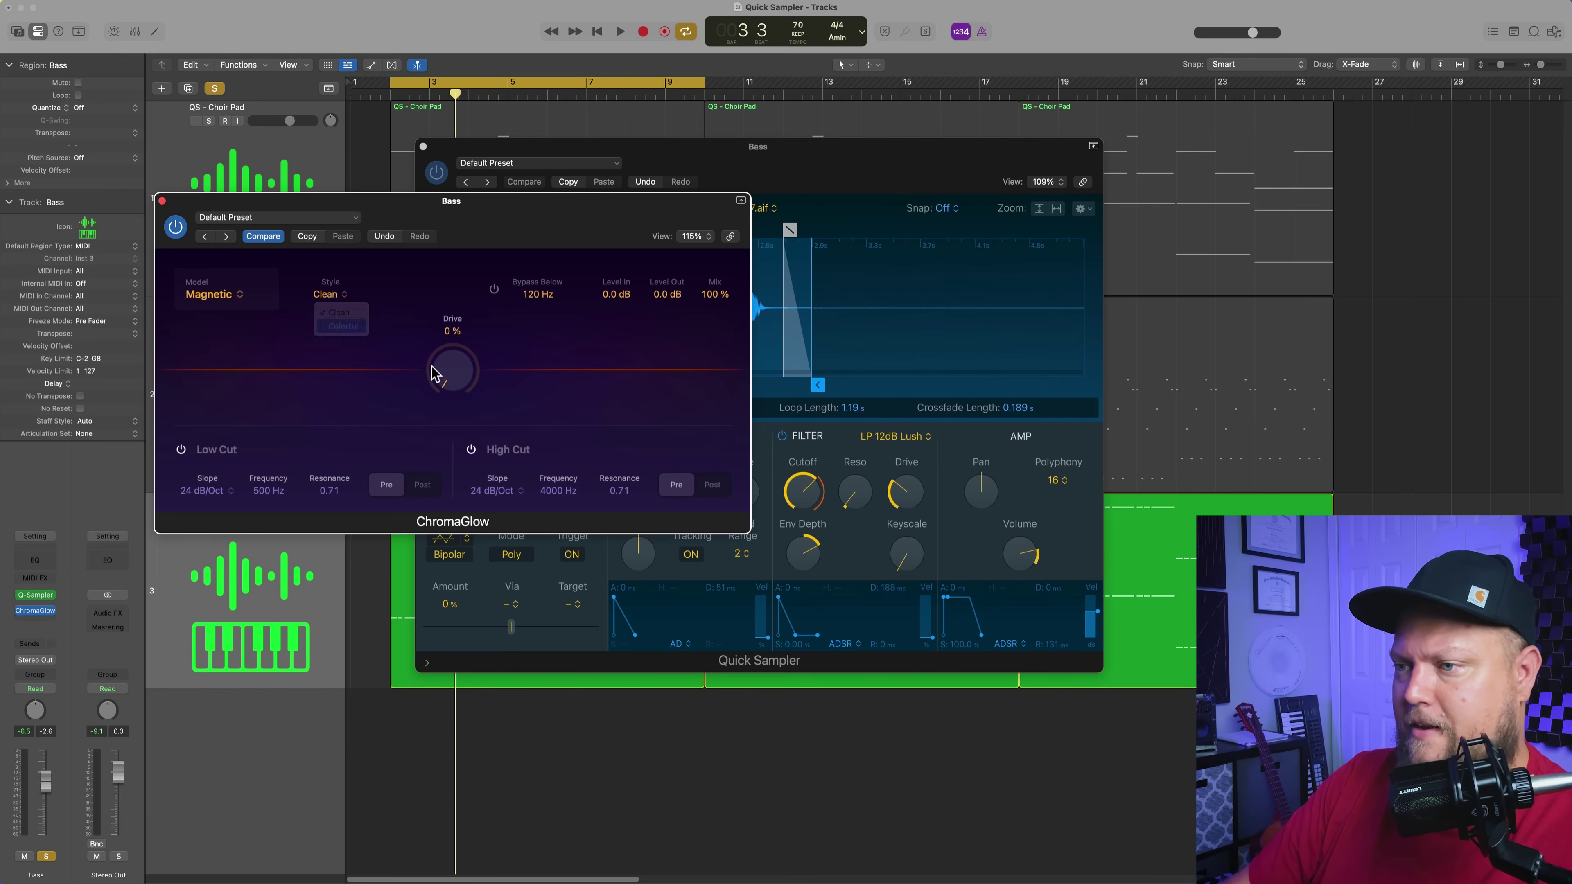
key("space")
left_click_drag(435, 372, 470, 322)
left_click_drag(487, 257, 526, 207)
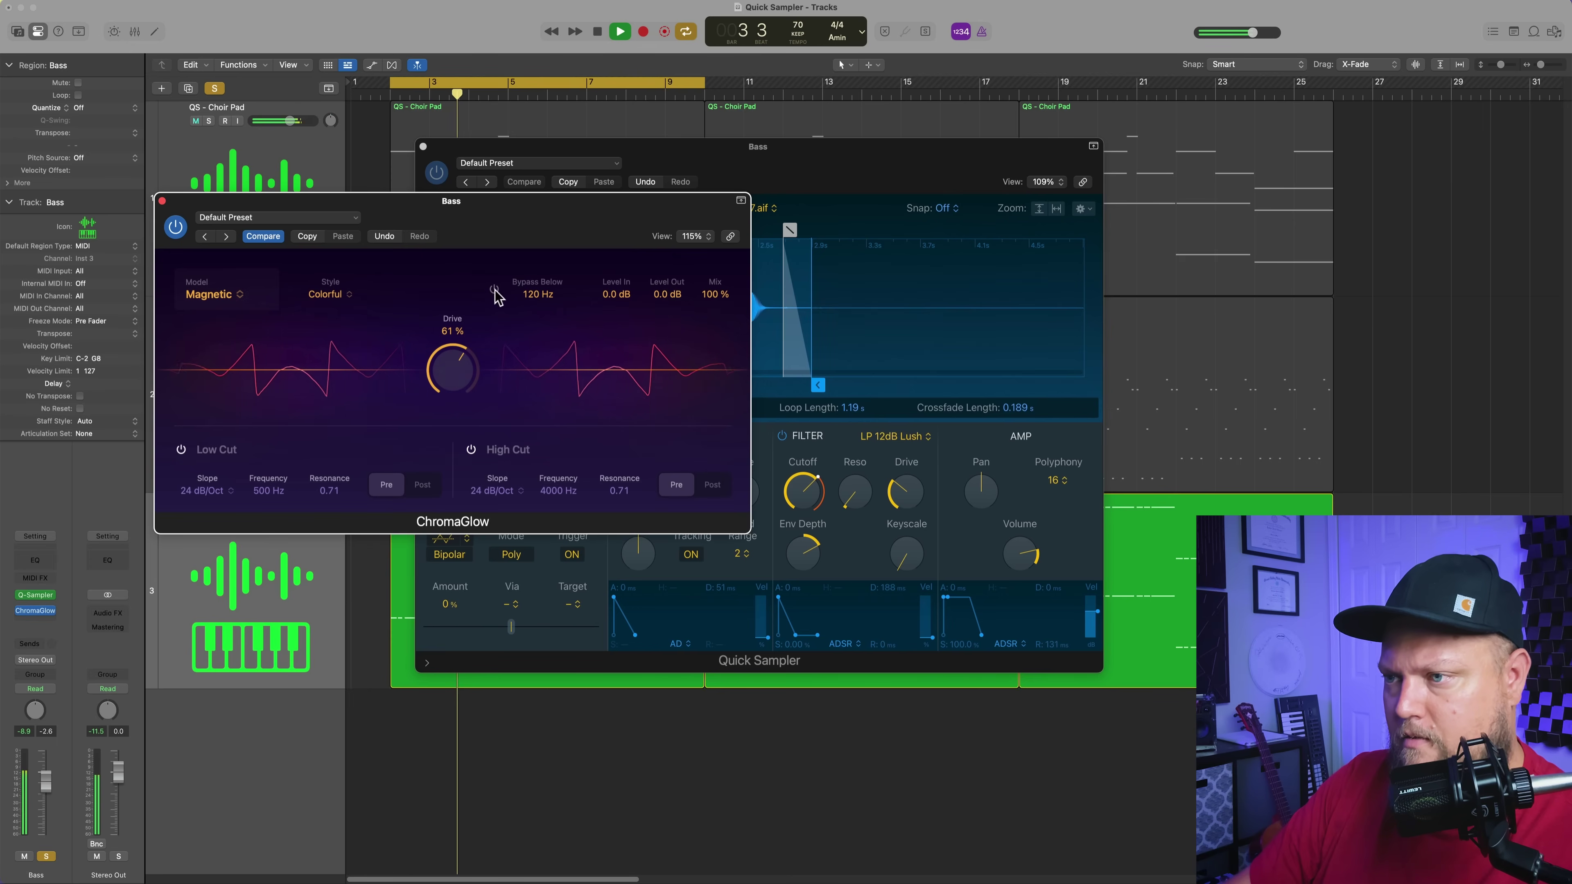
Step: Set ChromaGlow's drive to 89%, bypass below 61 Hz and mix to 57%, and close both plug-in windows
left_click_drag(458, 373, 486, 350)
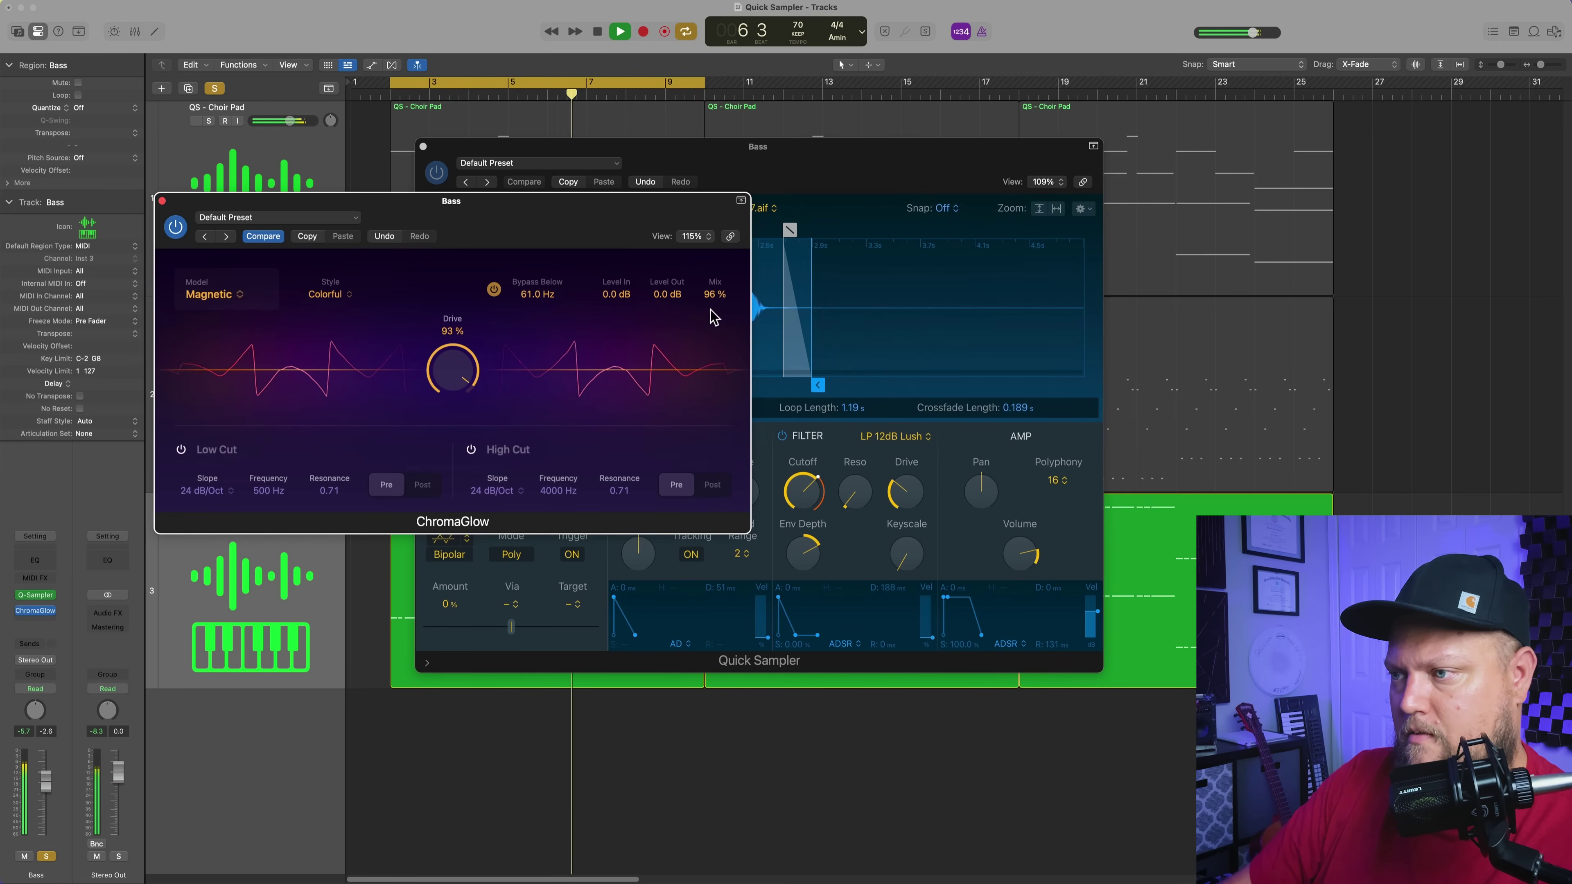
left_click_drag(716, 309, 708, 400)
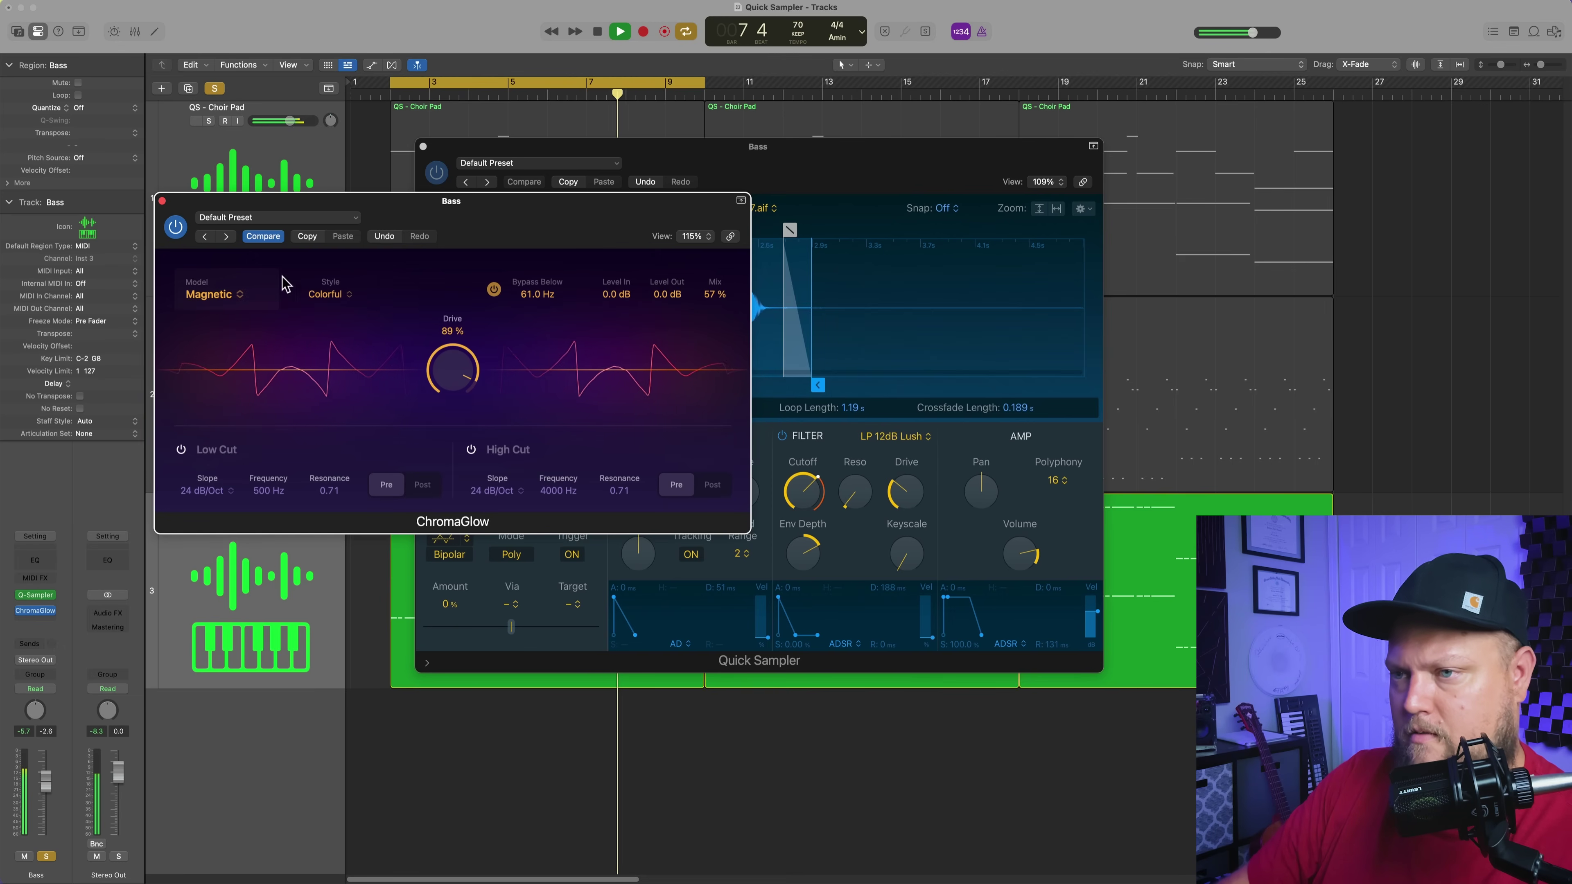
left_click(162, 201)
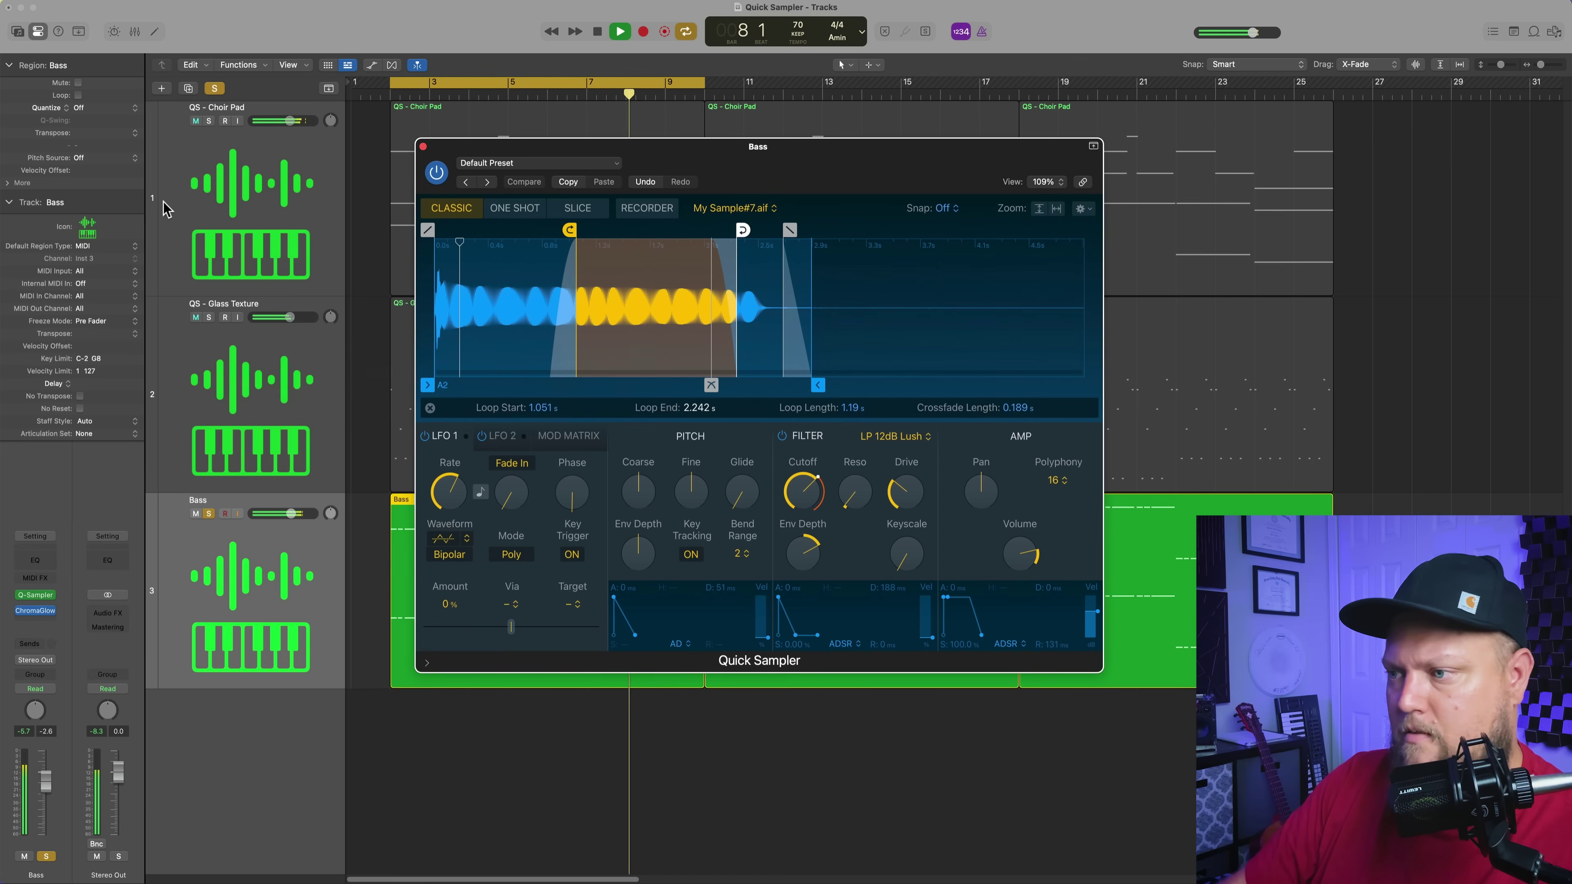
left_click(423, 148)
Step: Turn off the cycle and the Bass solo, and delete the bass region that starts at bar 2
key("c")
left_click(208, 513)
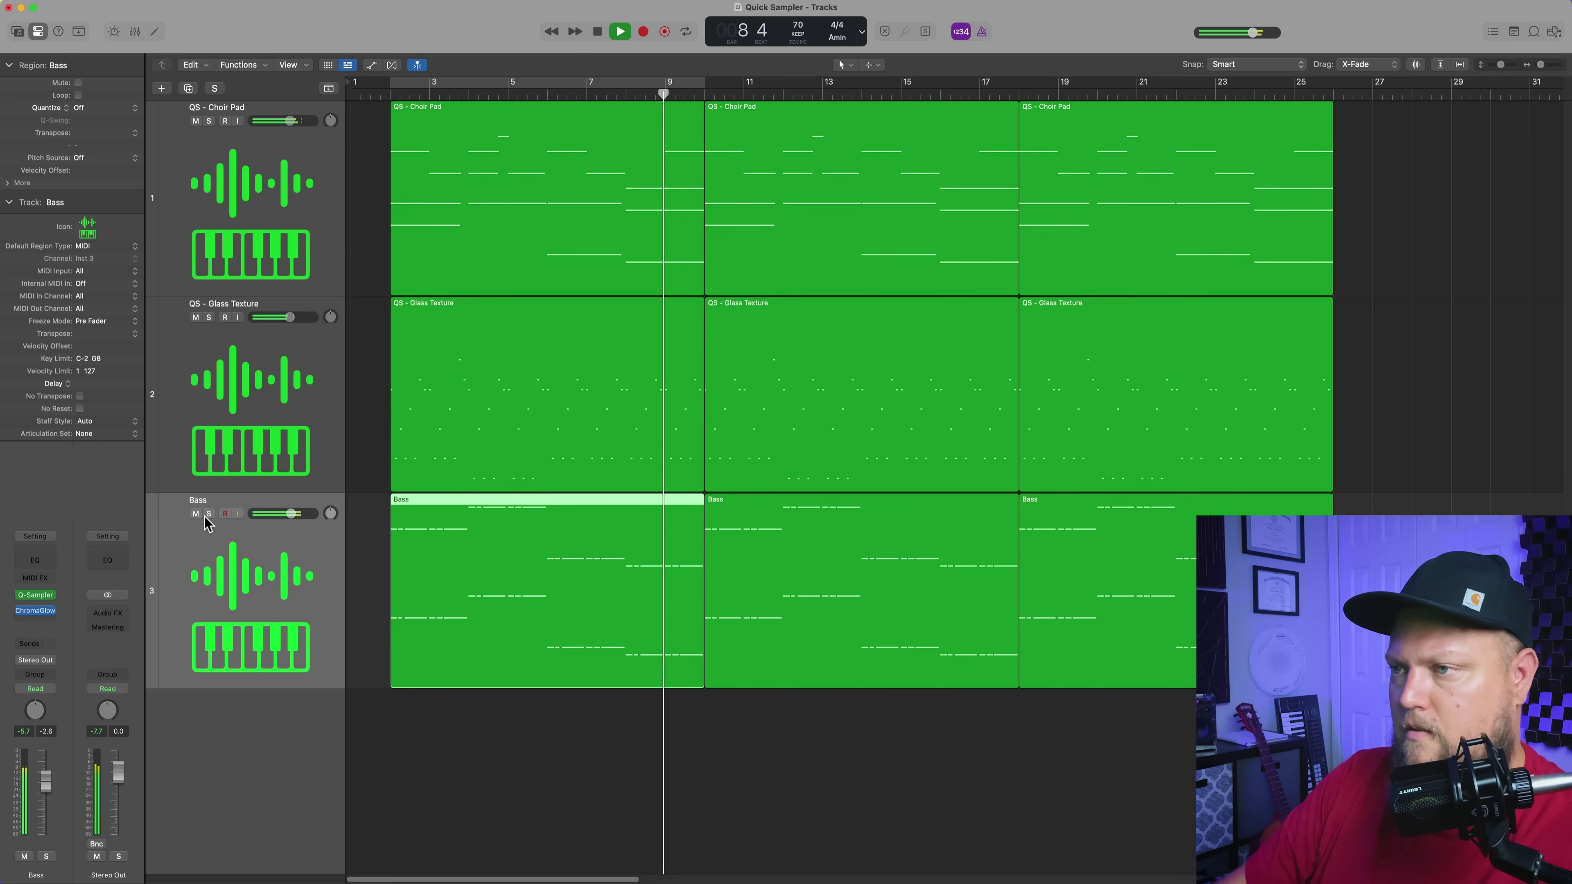
left_click(513, 811)
key("super+Up")
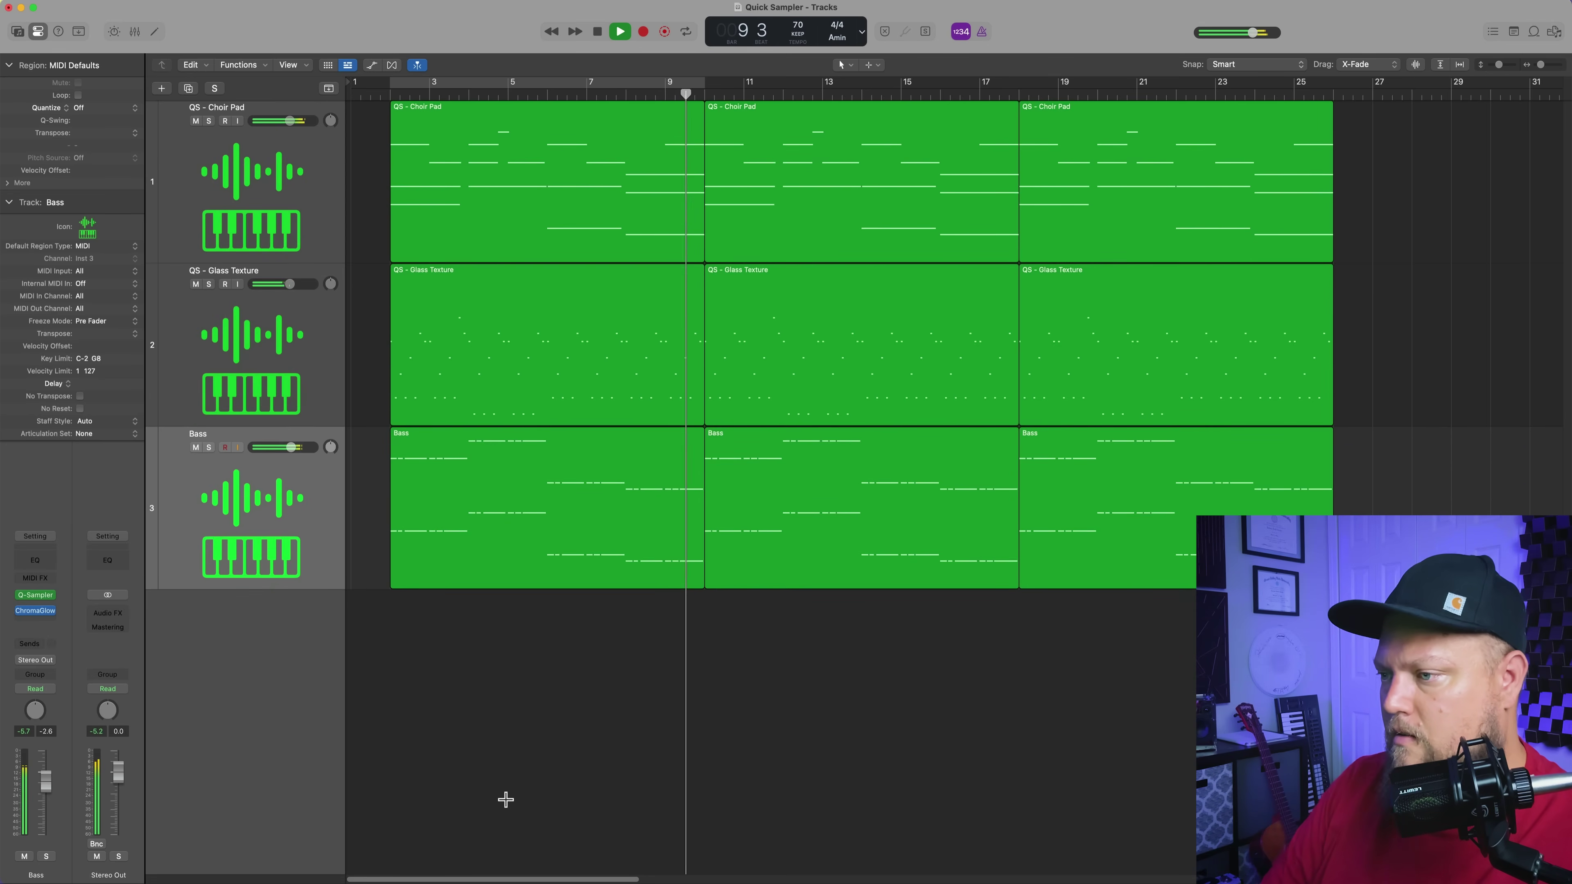
left_click(635, 505)
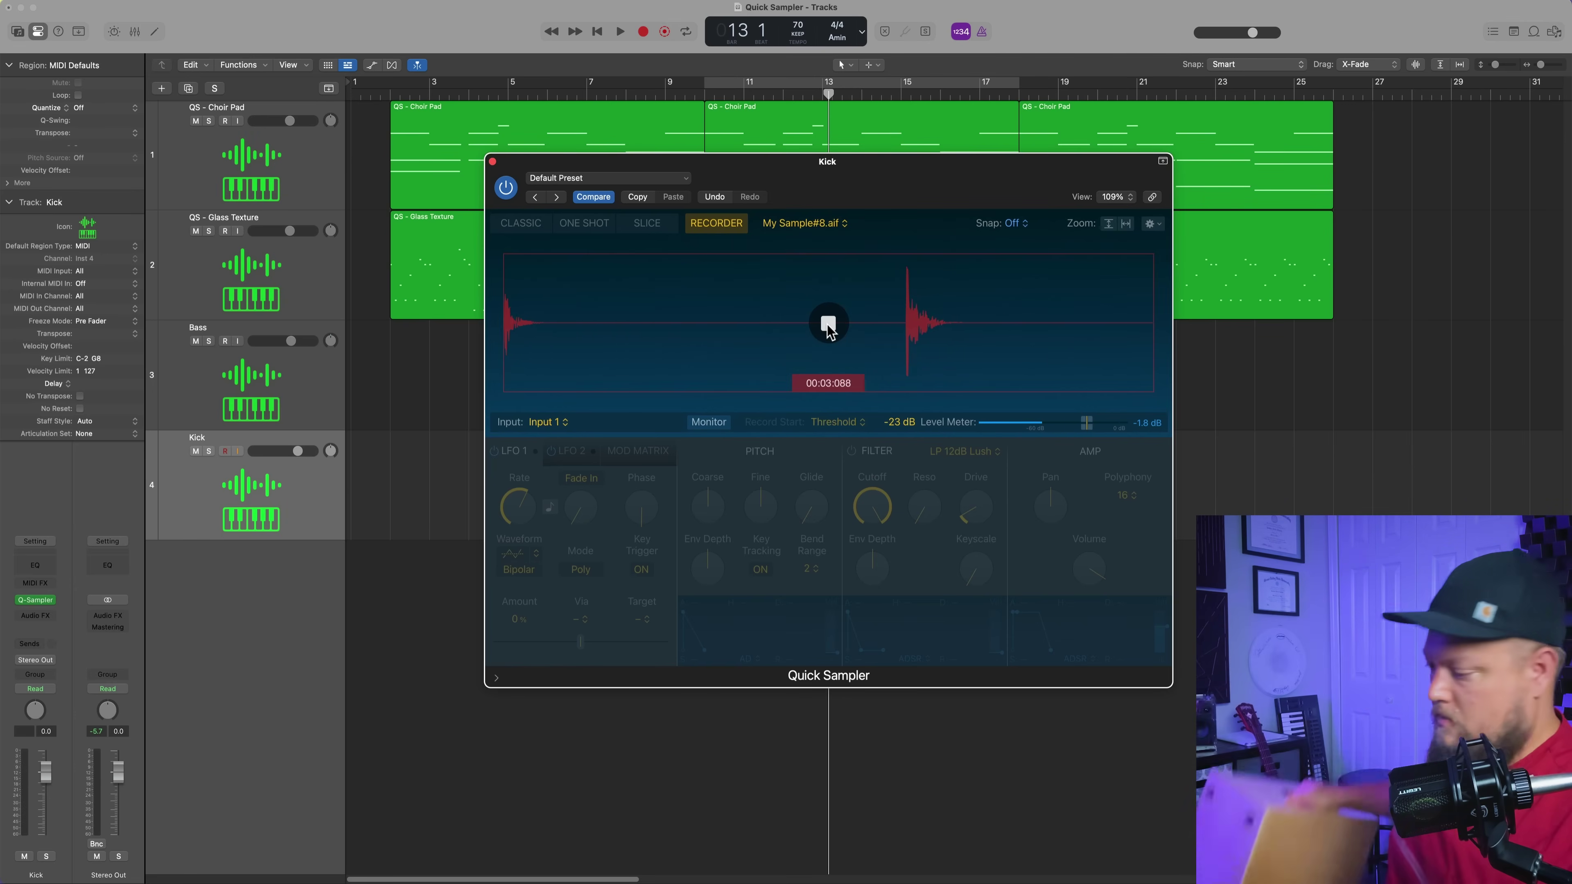
Step: Finish recording the kick sample in Quick Sampler, switch it to Slice mode and audition the C#1 slice
left_click(828, 323)
left_click(647, 223)
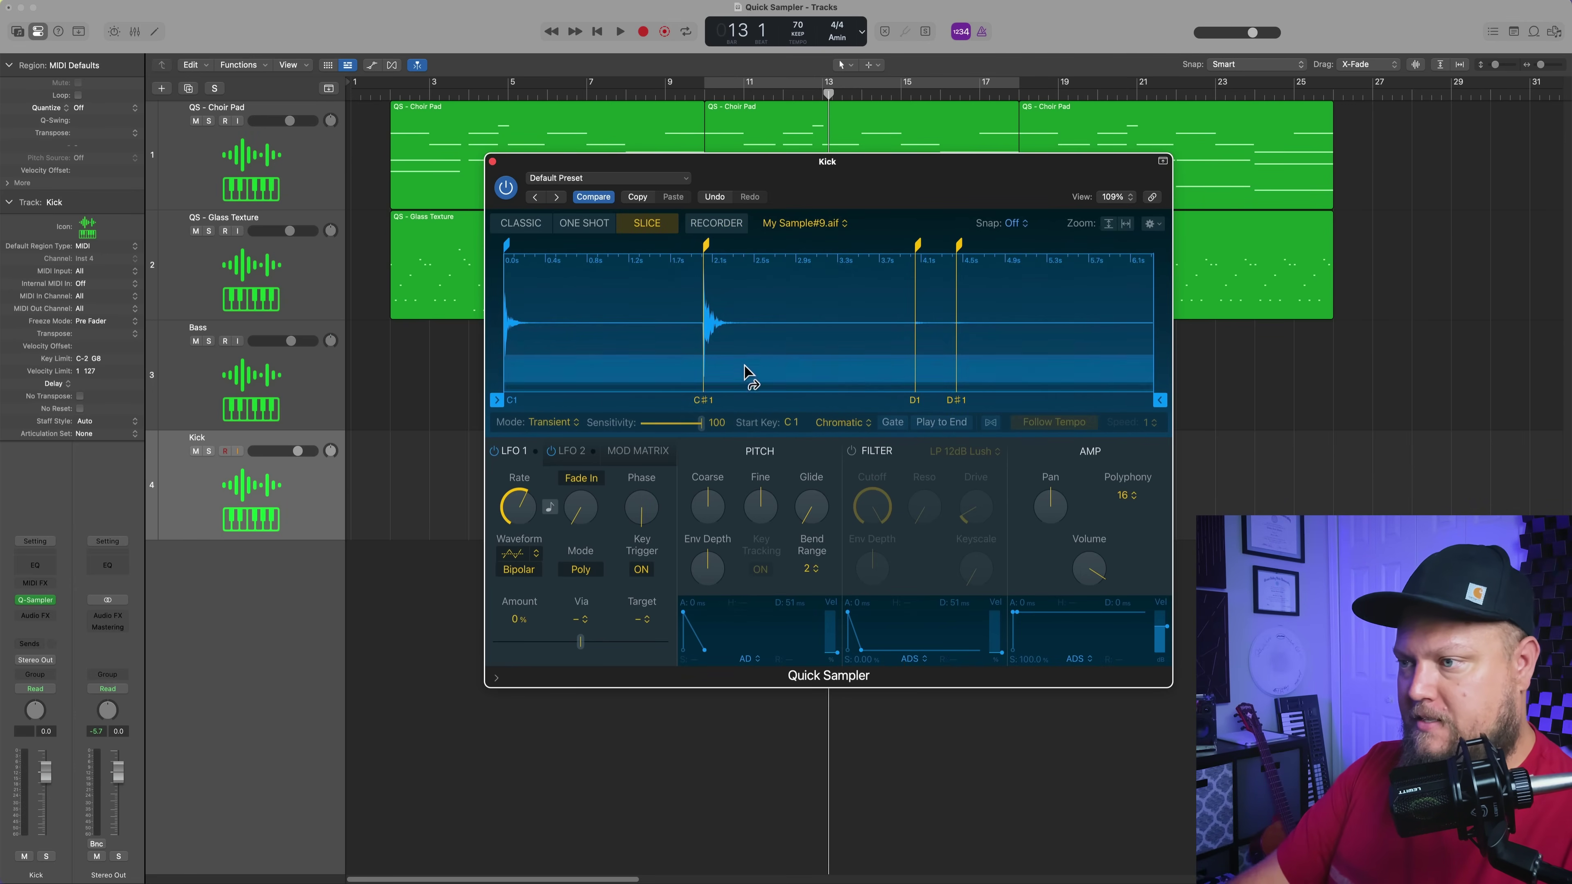
left_click(728, 371)
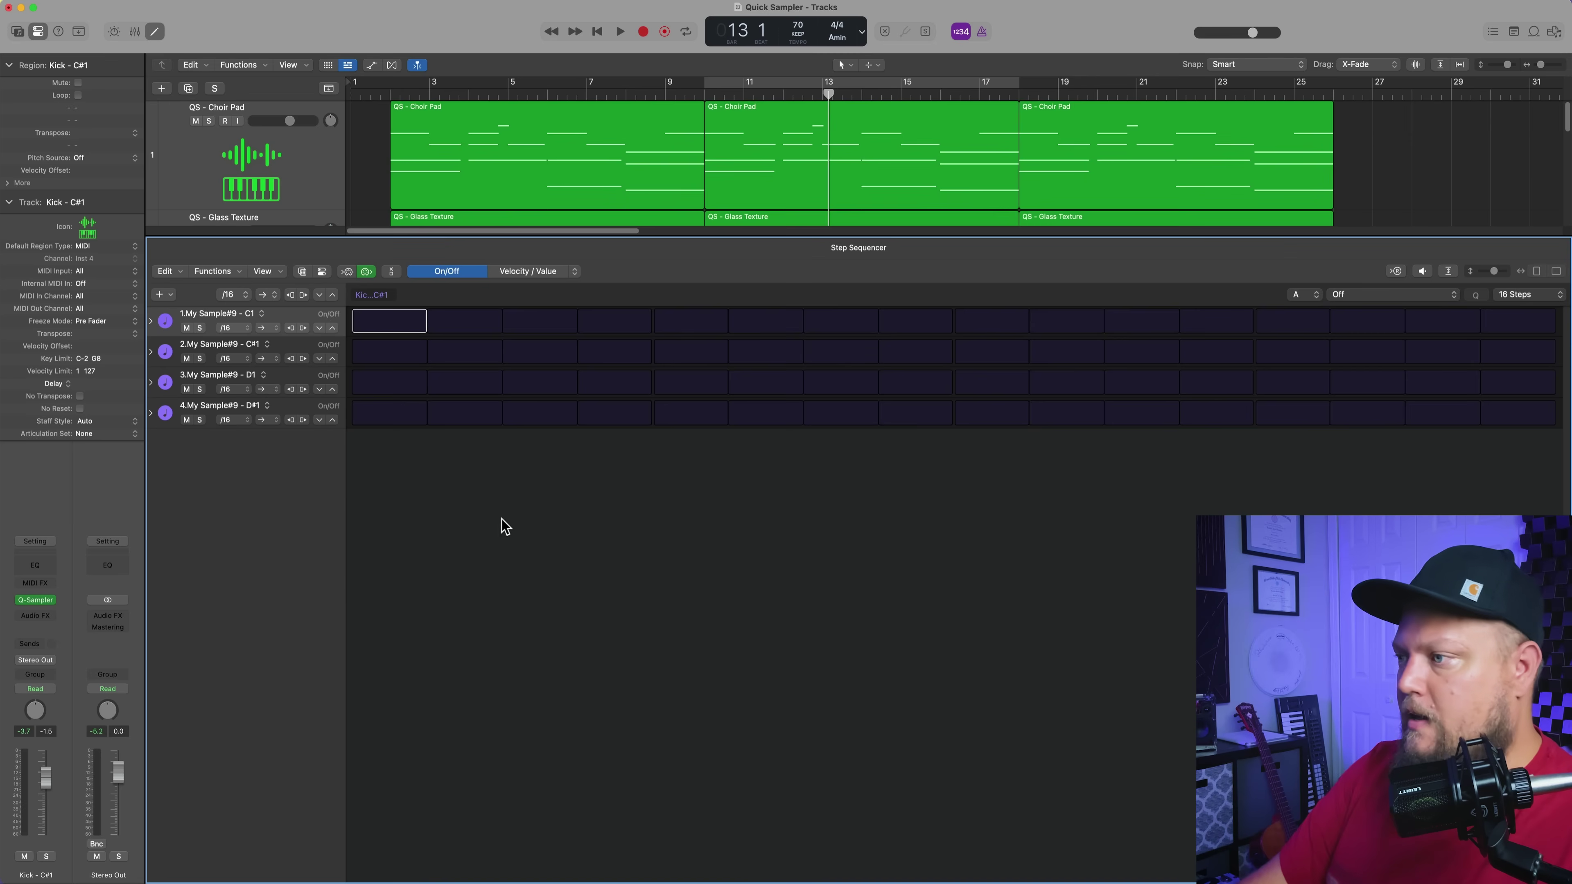
Step: Add a C#1 hit on step 1 of the kick pattern and loop its region from bar 10 to 14 in playback
left_click_drag(719, 236, 716, 523)
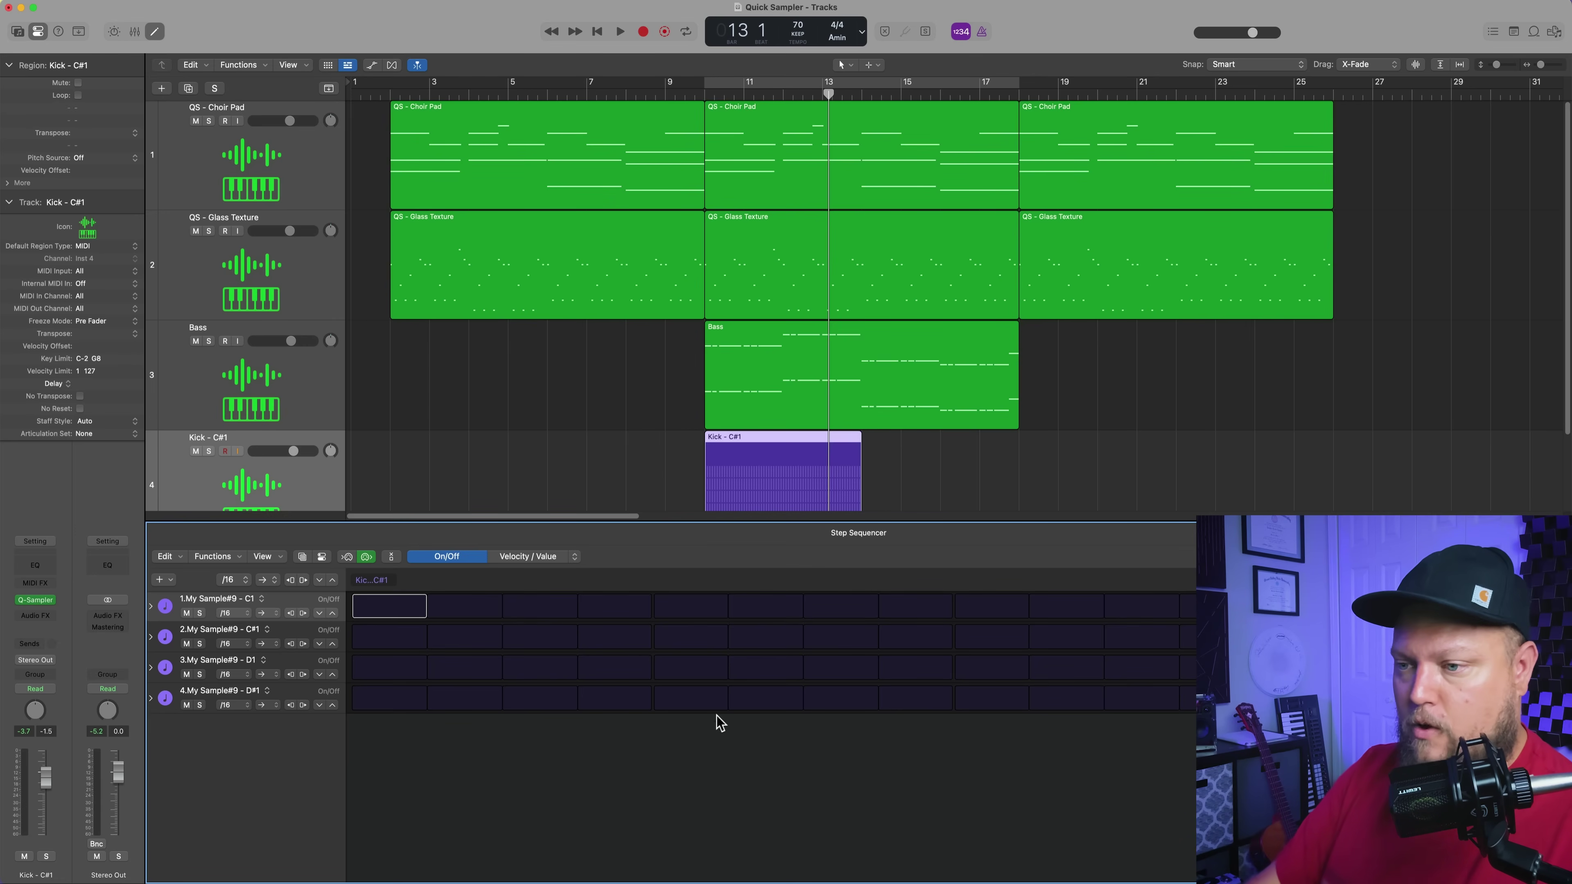
left_click(414, 637)
left_click(736, 486)
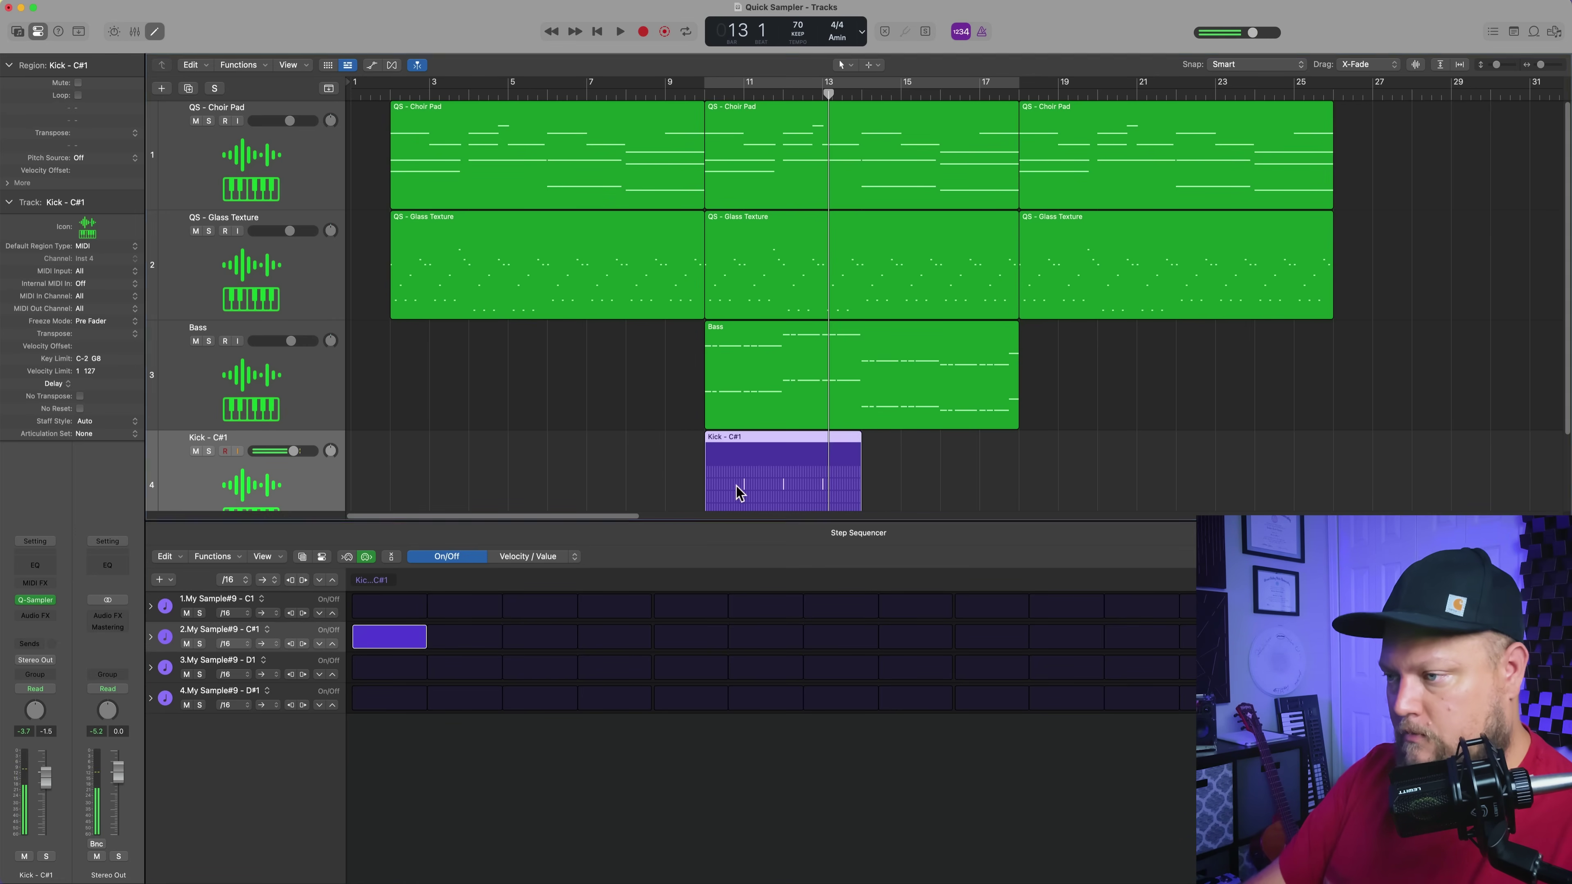
key("c")
key("space")
key("super+Right")
key("super+Right")
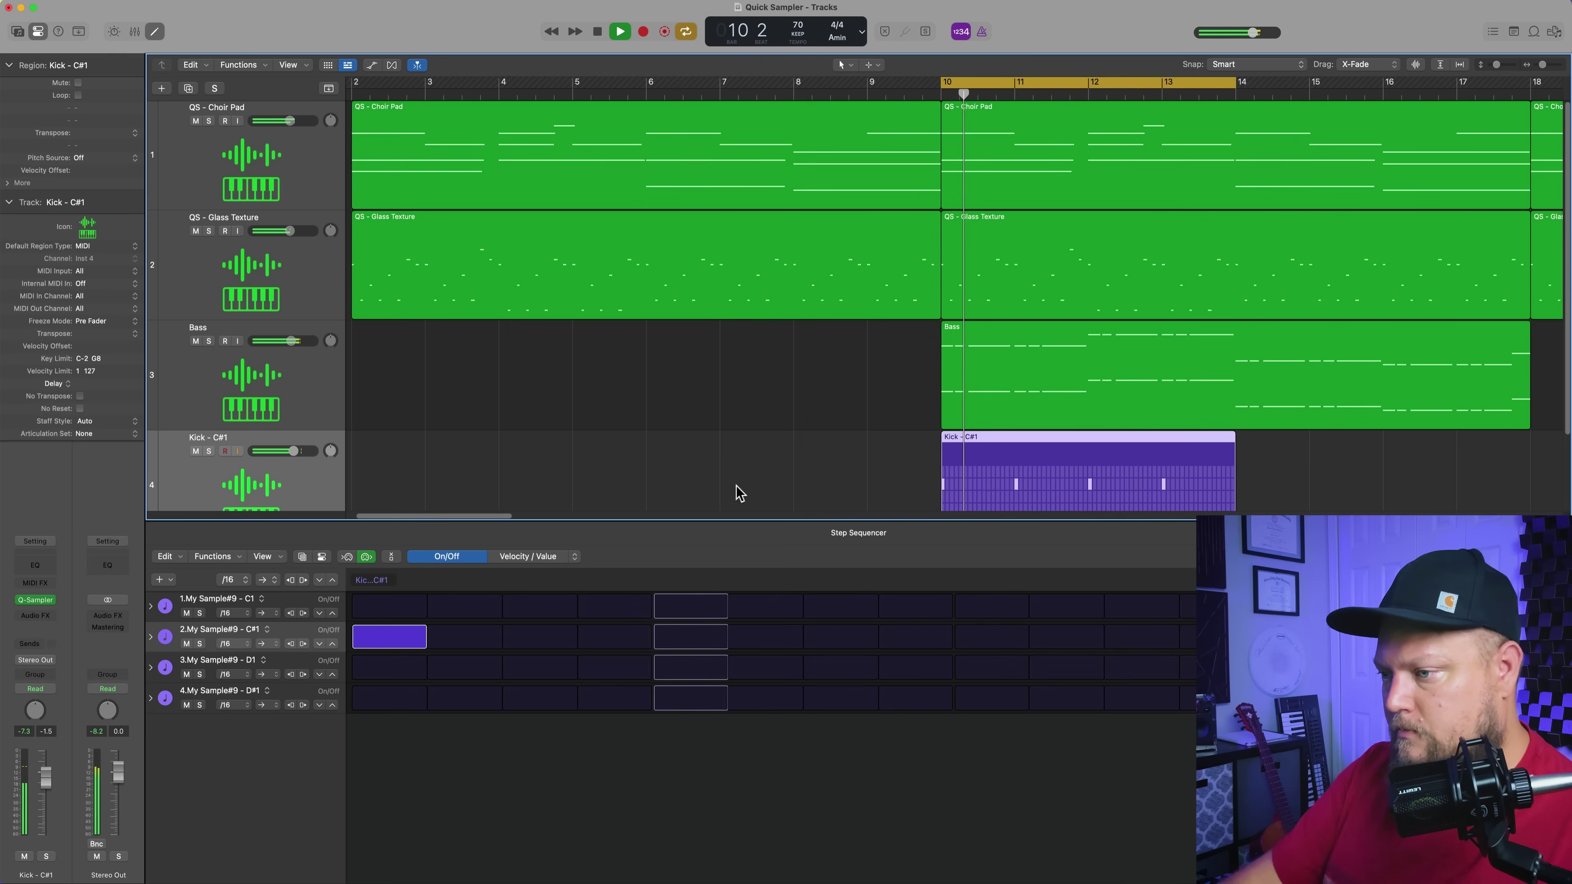
Step: Add C#1 kick hits on steps 4 and 7 of the pattern and listen to the result
left_click(613, 637)
key("space")
left_click(835, 637)
key("space")
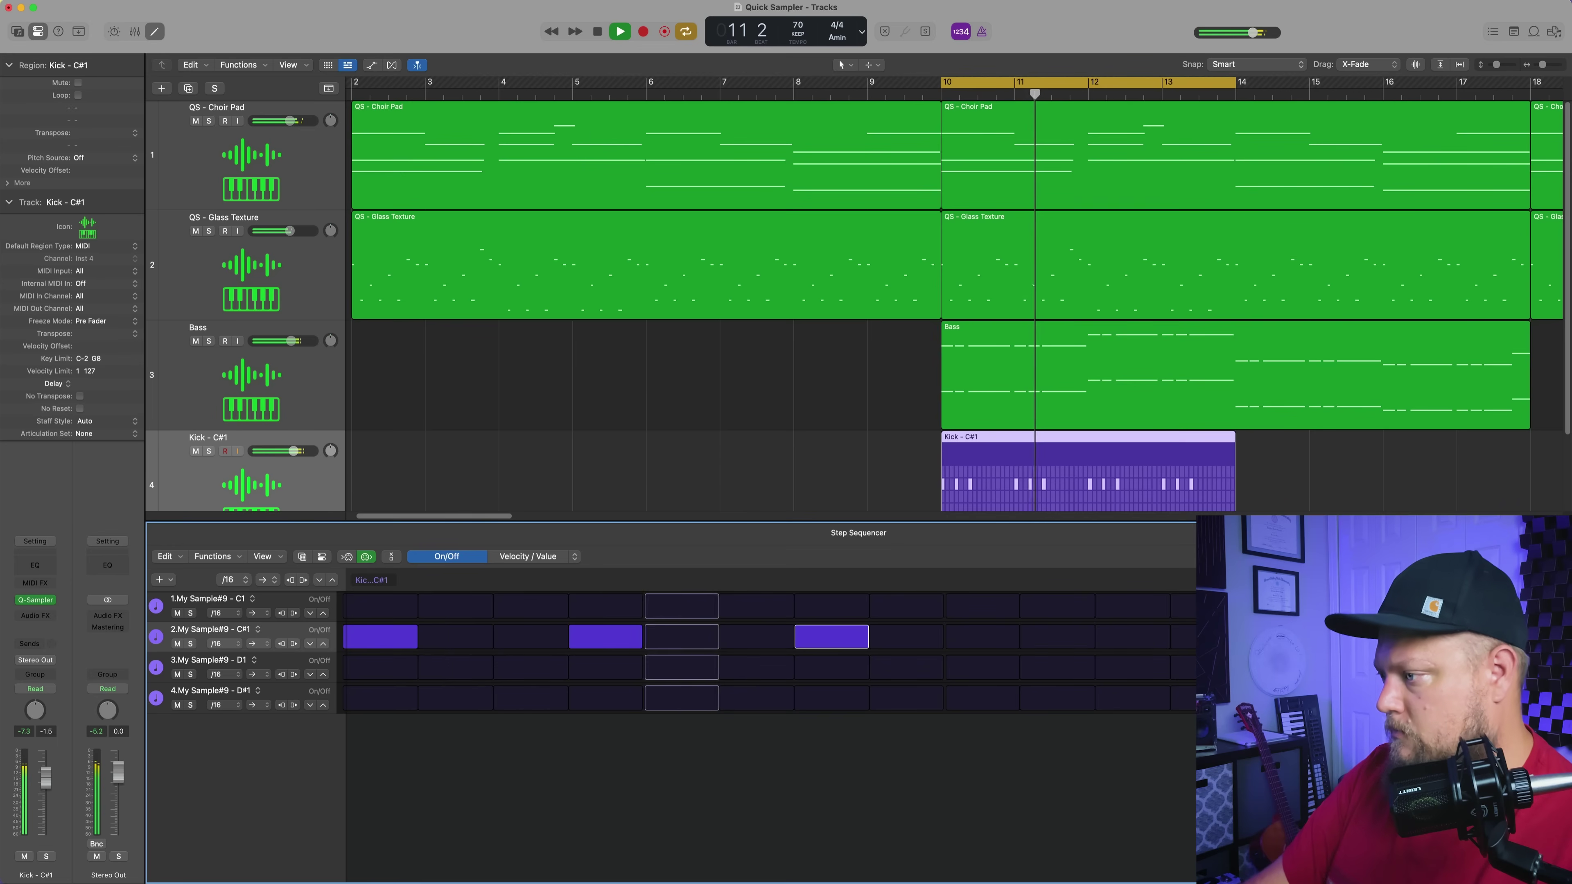
Step: Record three percussion hits into the Hi Snare track's Quick Sampler
key("super+Left")
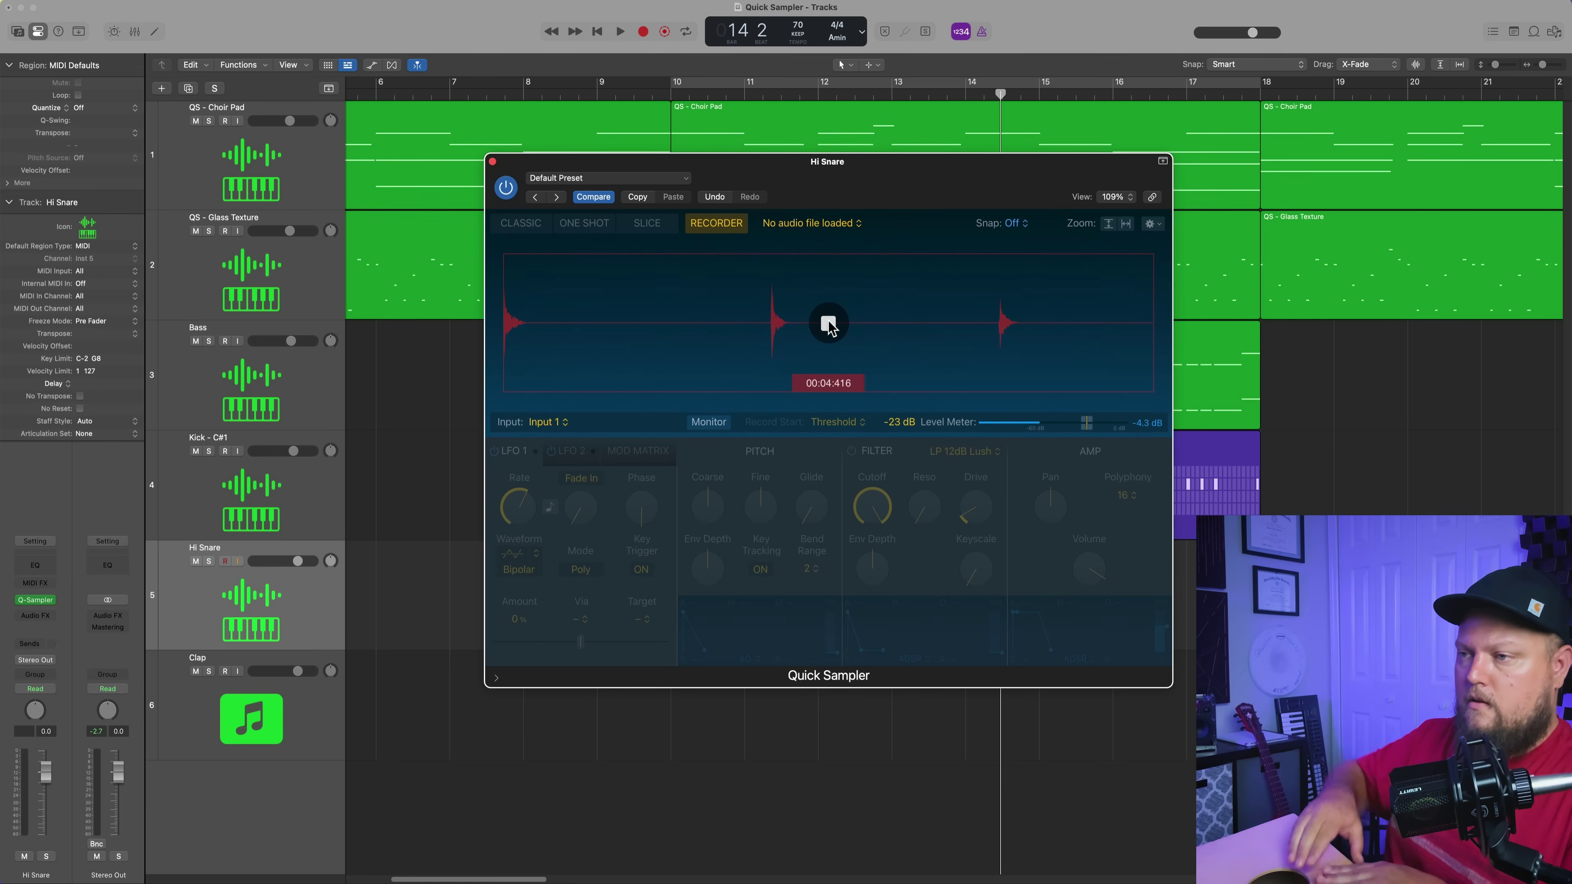
left_click(828, 324)
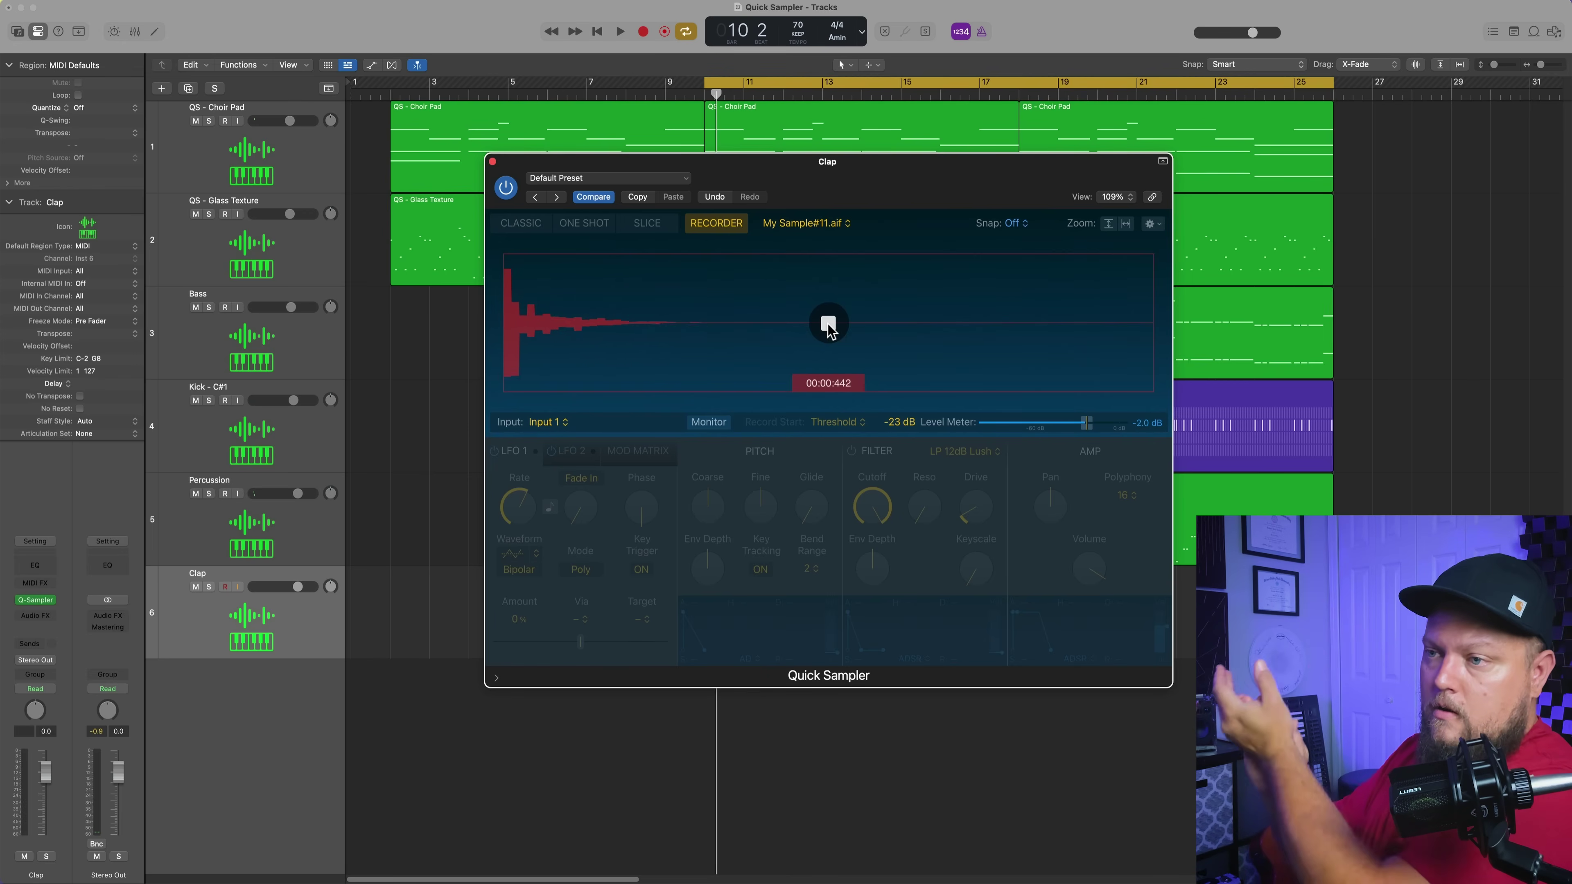
Step: Set the recorded clap sample to One Shot mode and give it a fade-out of about 0.272 s
left_click(590, 225)
left_click(643, 226)
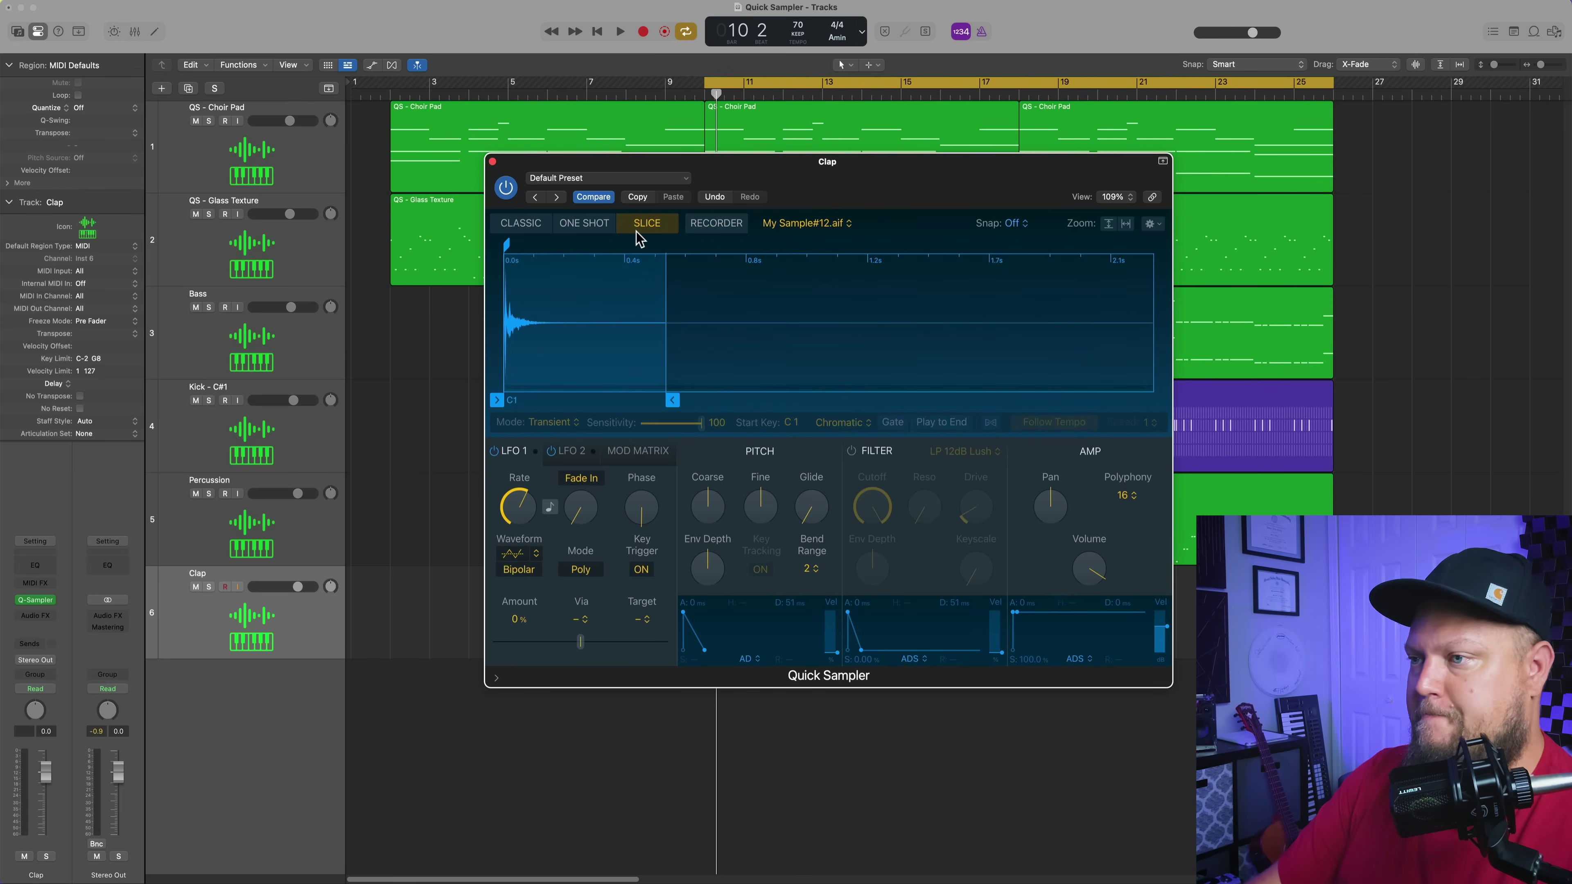
left_click(581, 224)
left_click_drag(672, 245, 590, 270)
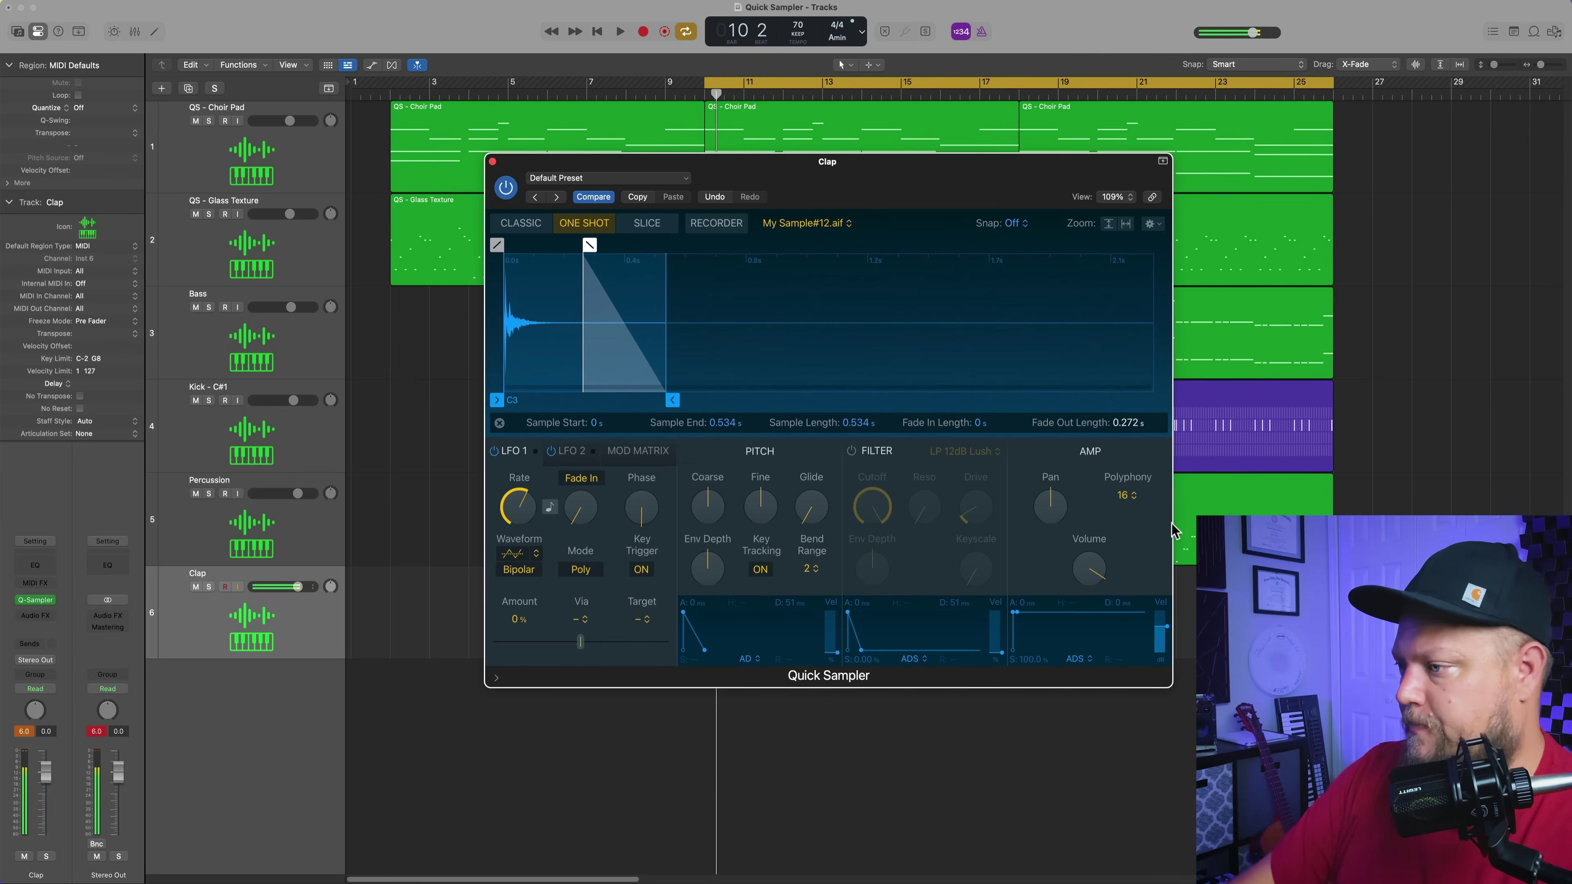
Step: Create a pattern region at bar 10 on the Clap track and add a Root Key C3 hit on step 5
key("super+w")
right_click(719, 596)
left_click(784, 618)
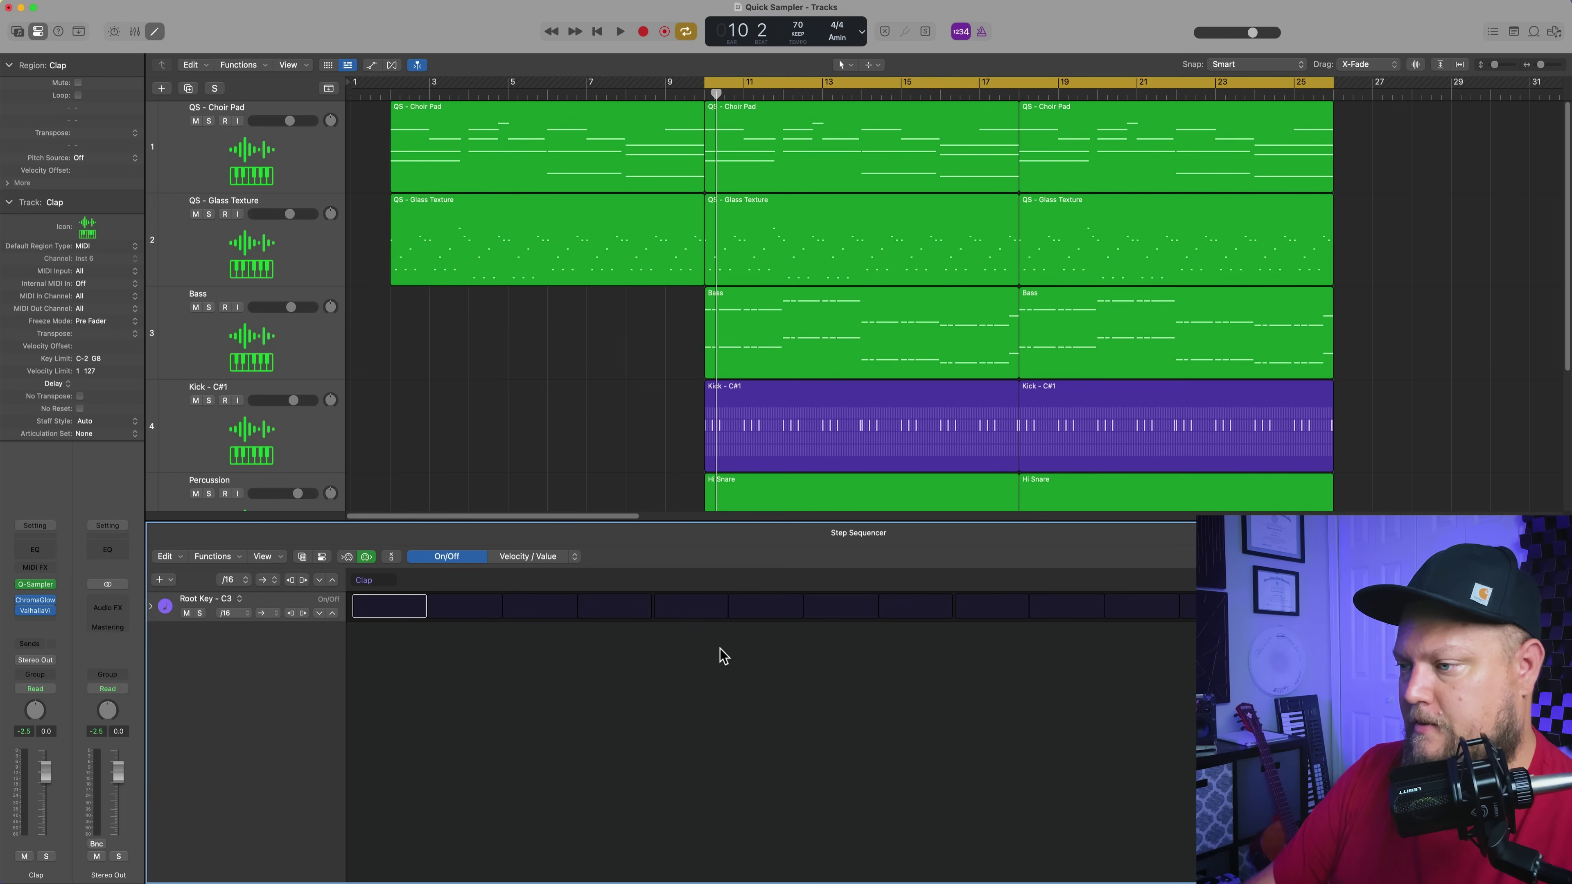
left_click(691, 606)
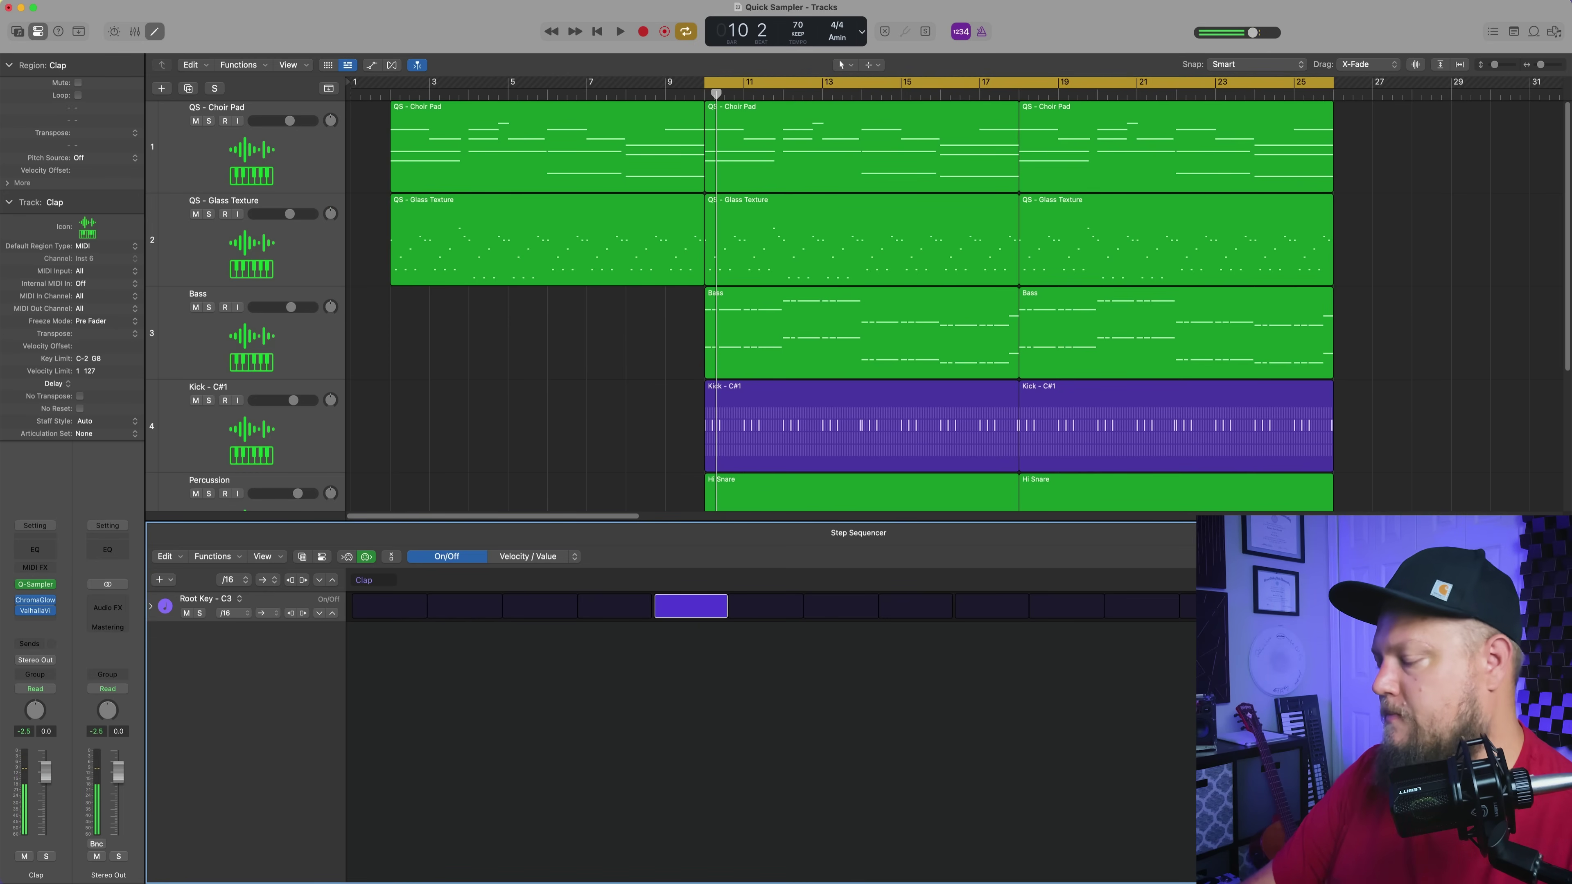
Step: Repeat the Clap pattern region until it fills bars 10 to 26, and play the arrangement
left_click_drag(817, 522, 817, 881)
key("super+r")
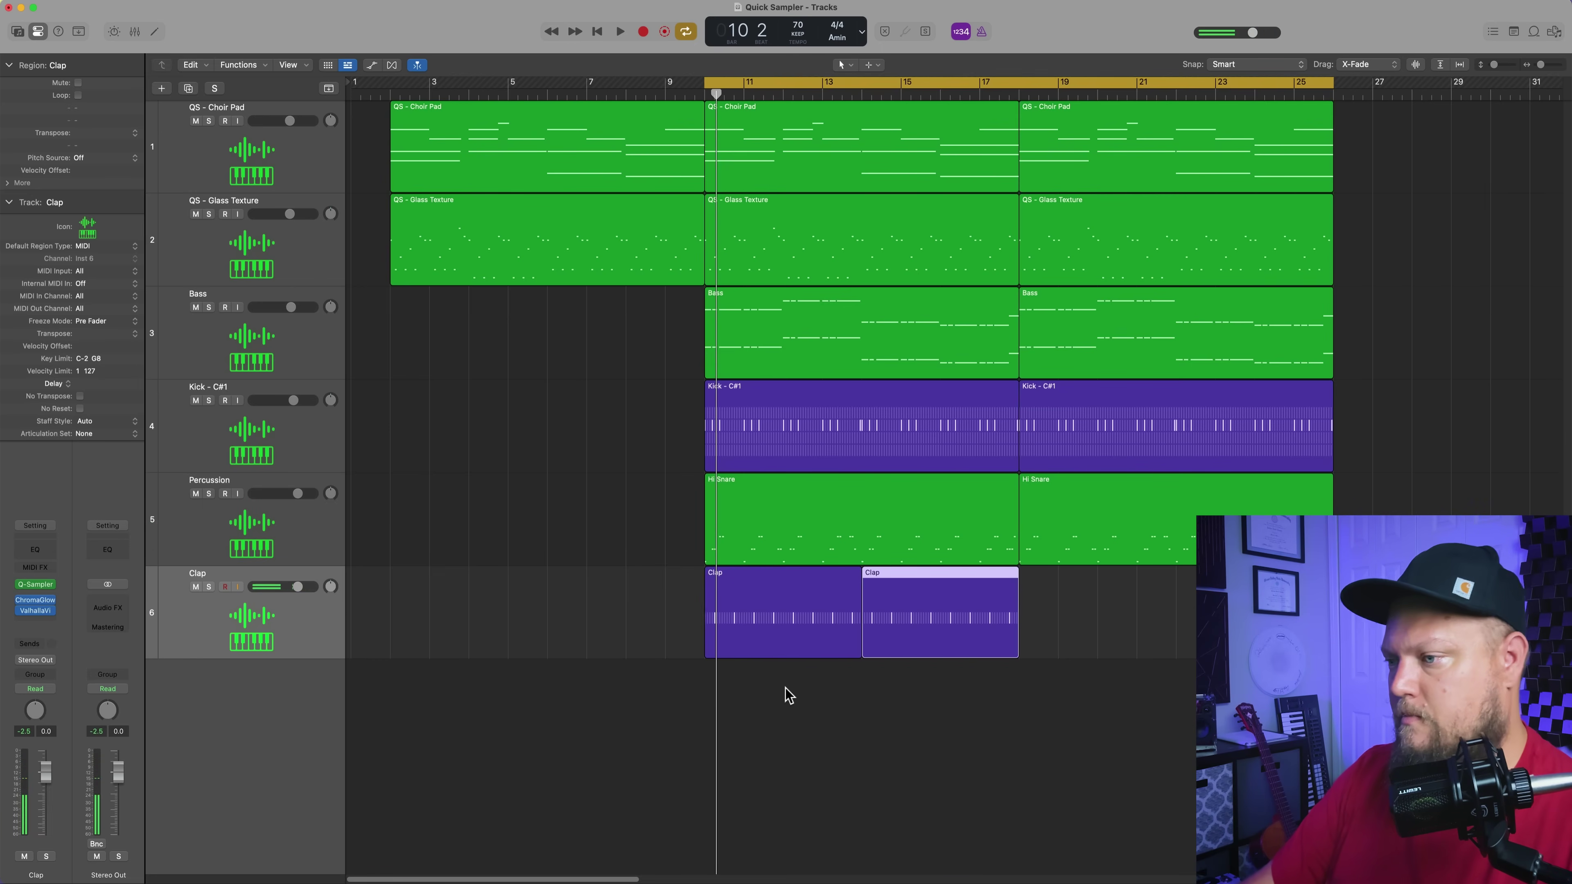
key("space")
left_click(799, 720)
left_click(911, 635)
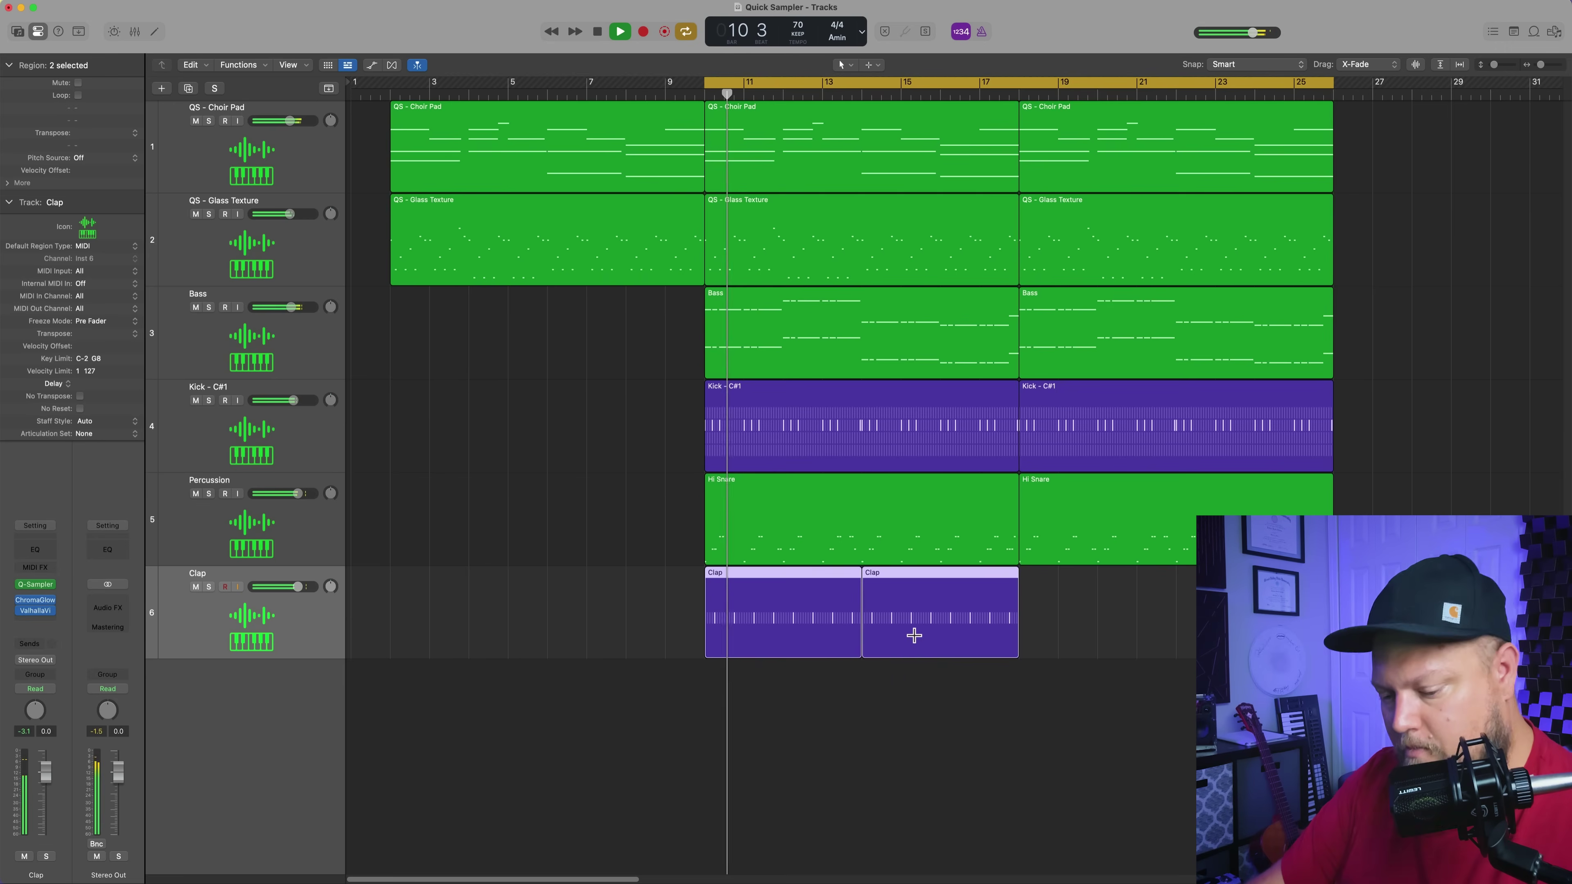
key("super+r")
key("super+r")
key("super+Up")
key("super+Up")
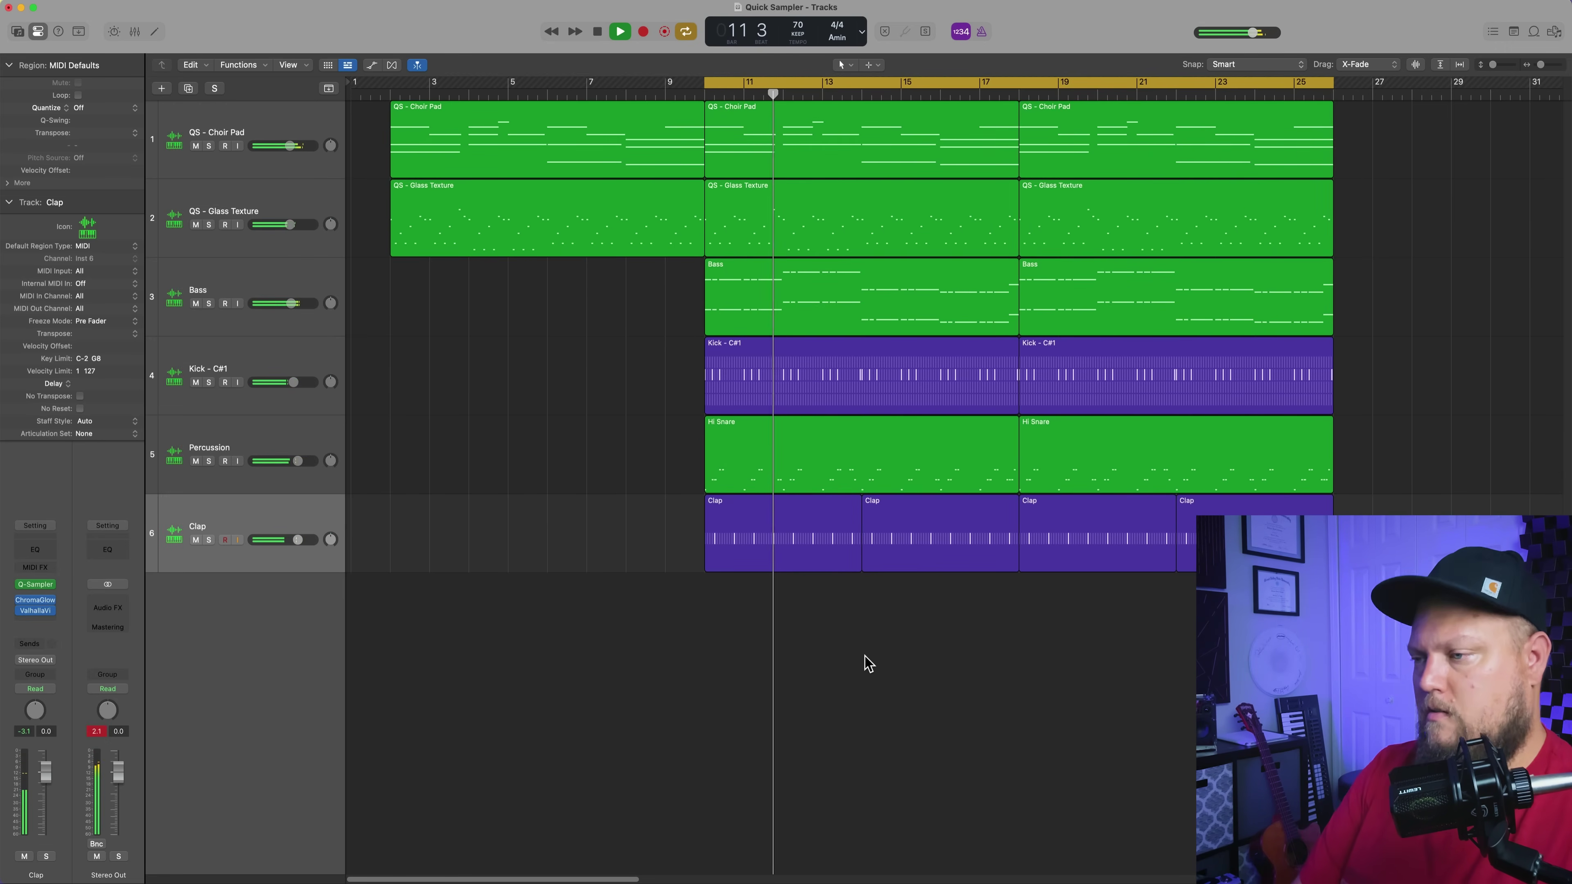
Step: Open the Percussion track's first Hi Snare region for note editing and audition its opening hits from bar 10
key("super+Right")
key("super+Right")
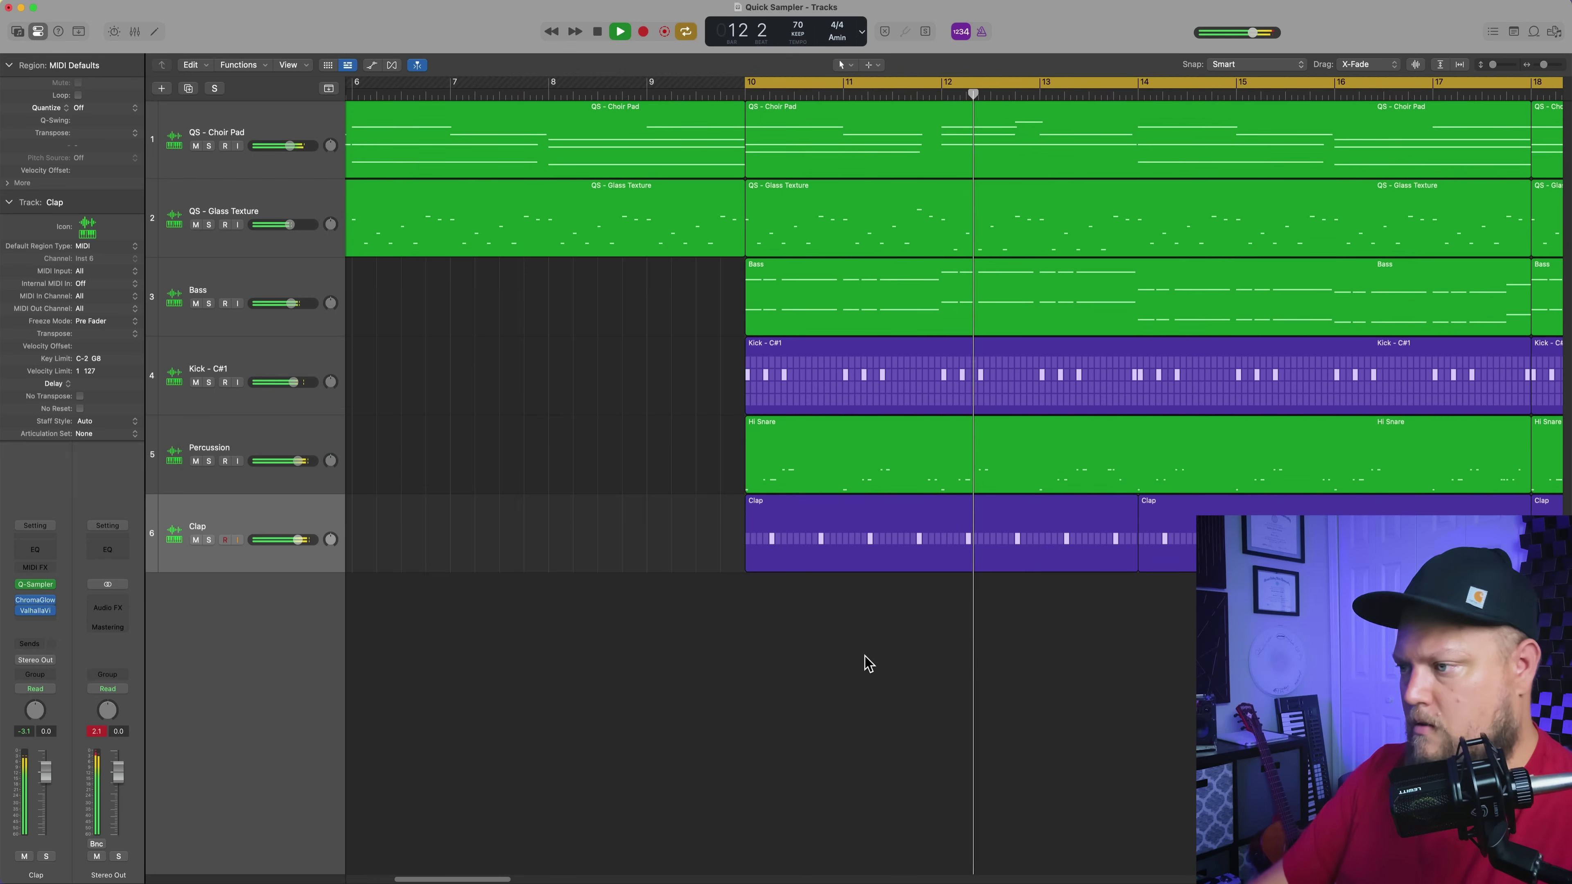
scroll(947, 762, "right", 5)
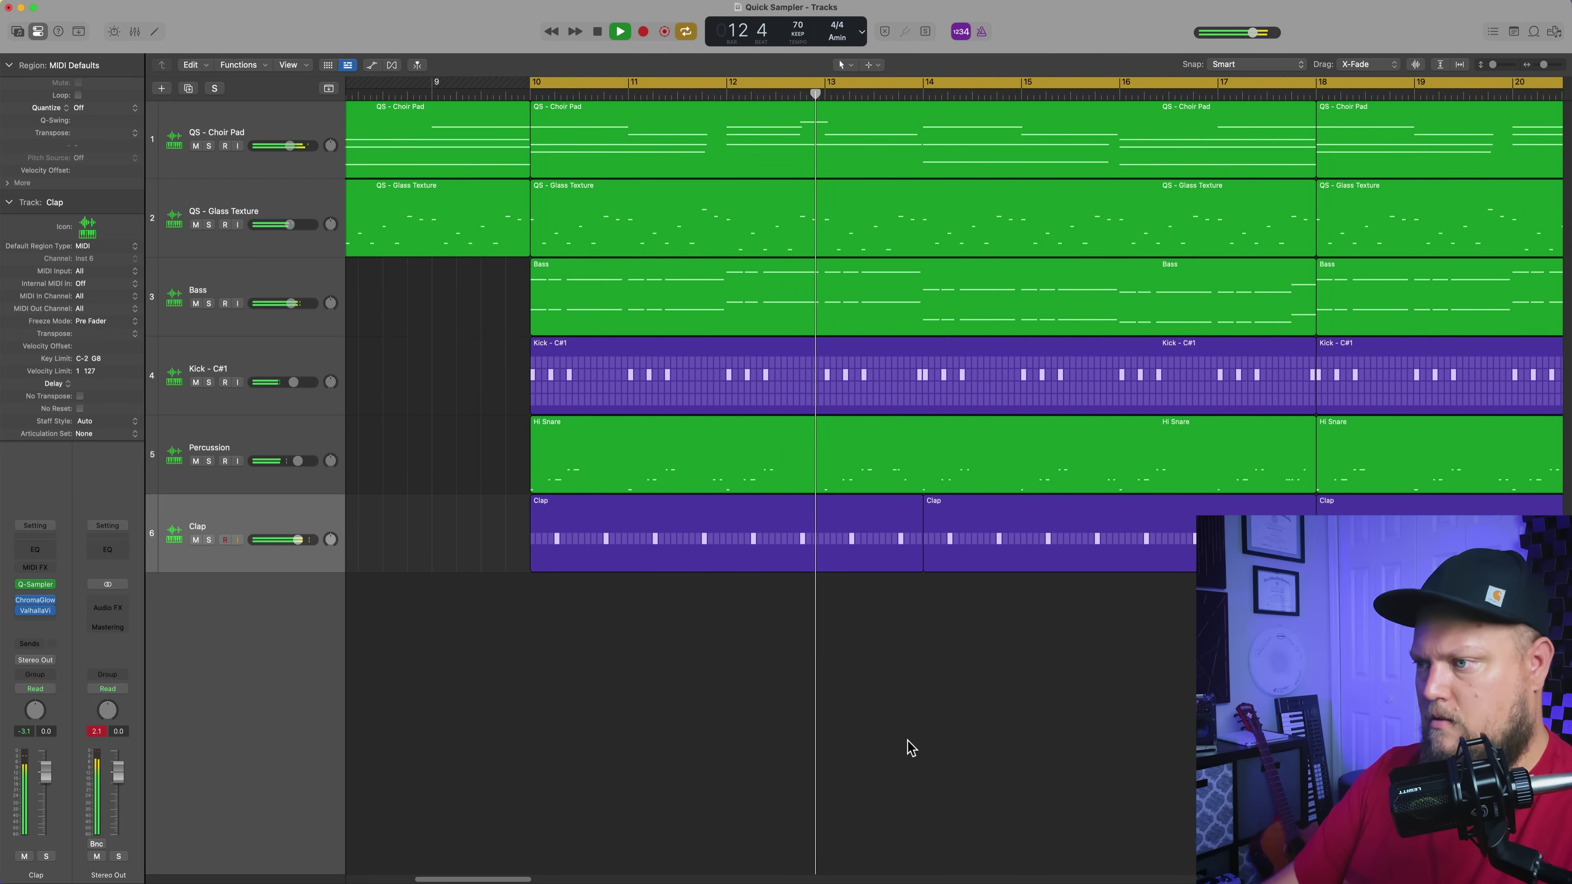
double_click(727, 480)
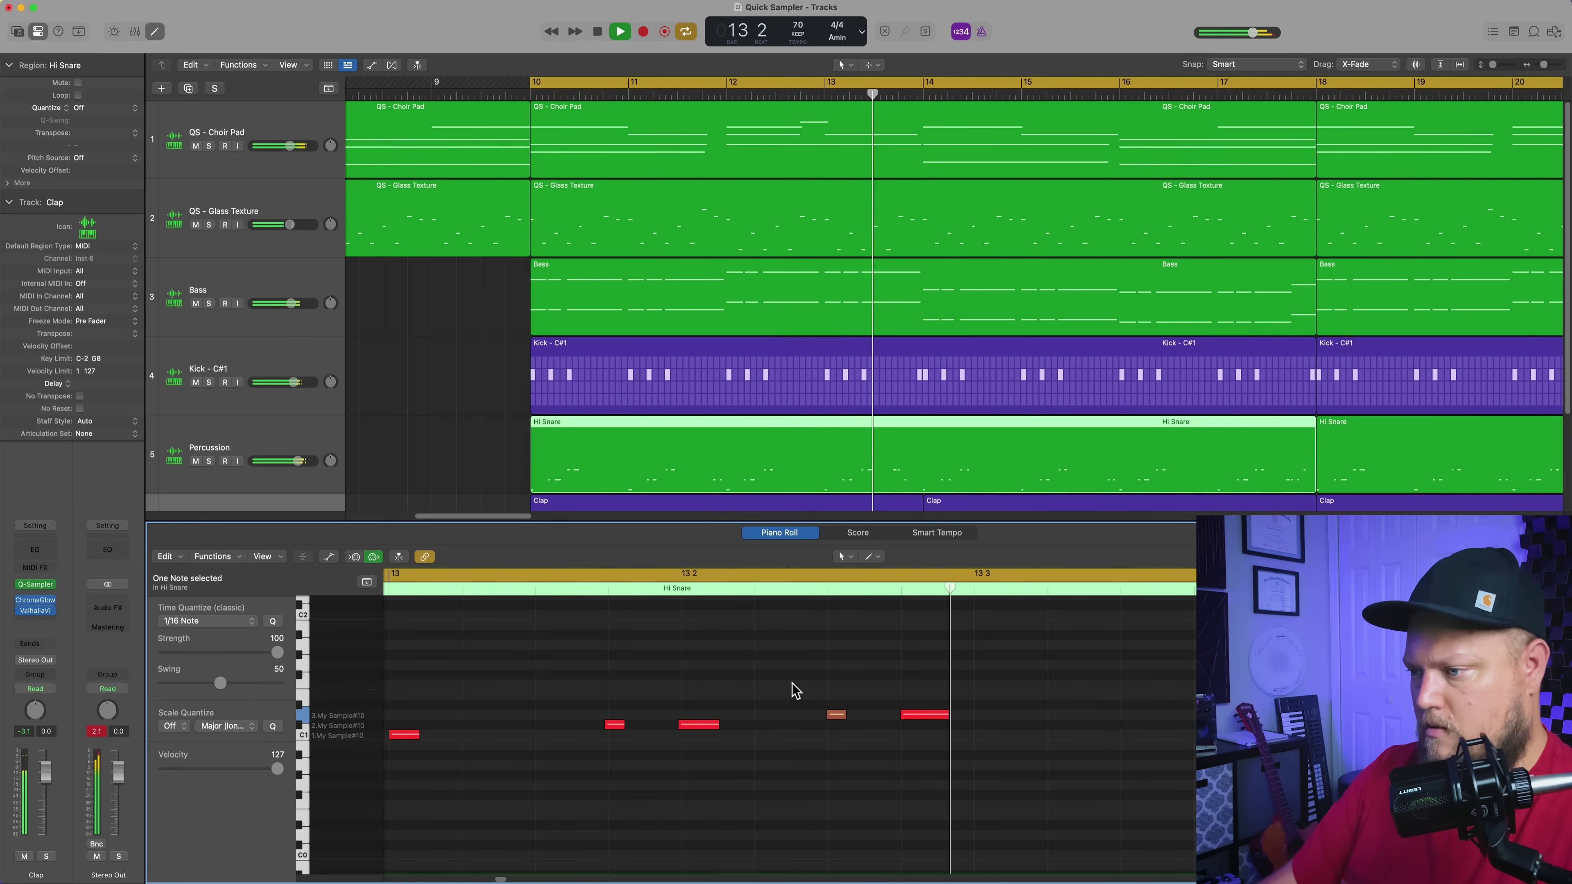
key("space")
key("space")
scroll(715, 644, "right", 10)
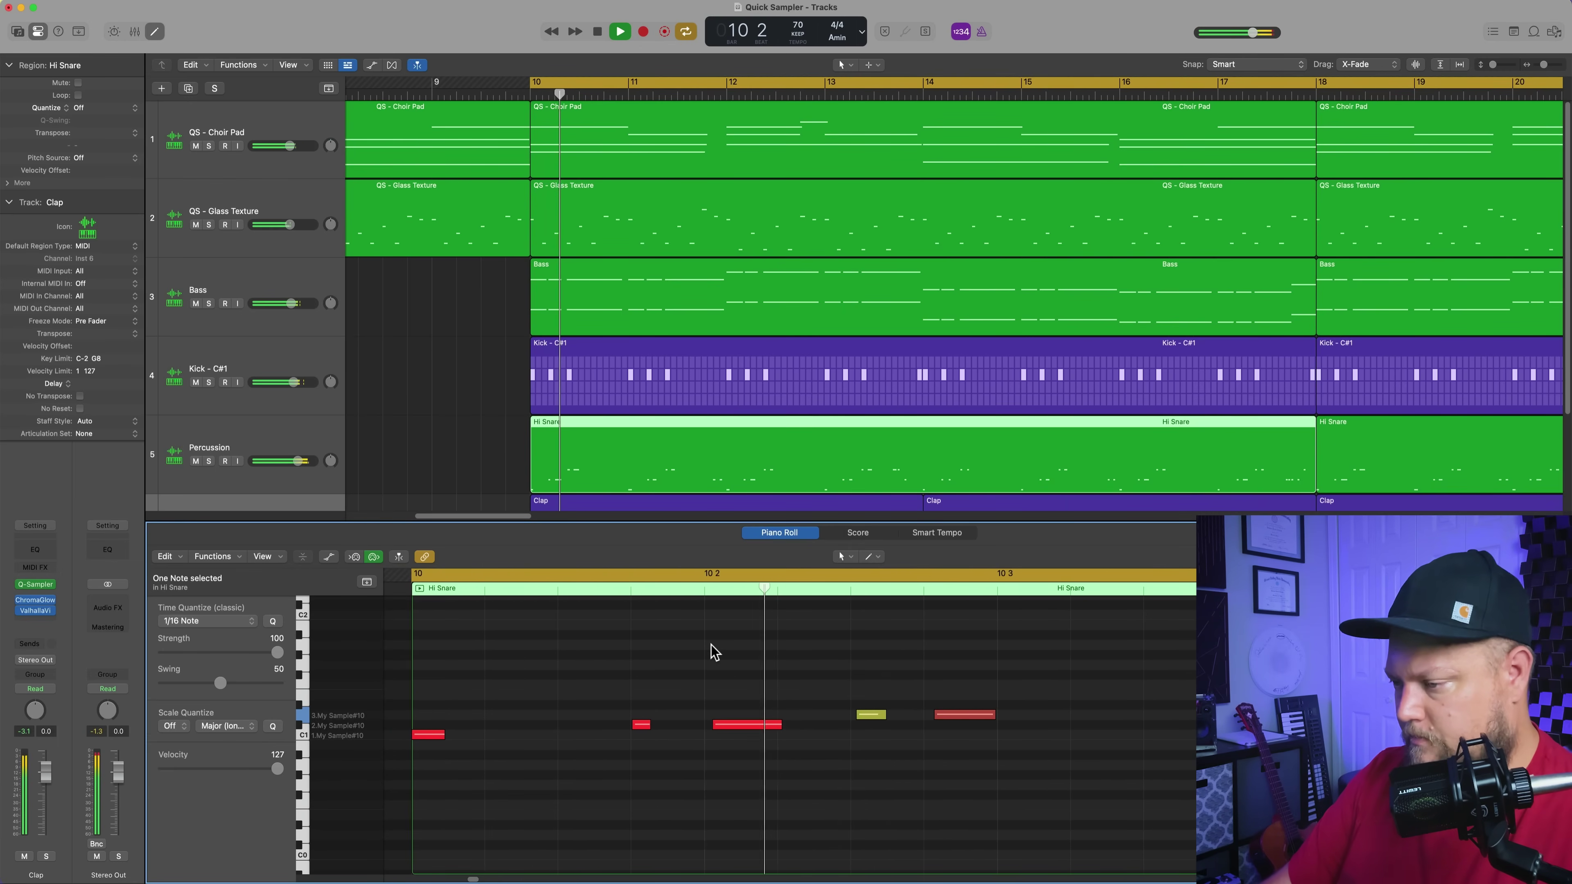
key("space")
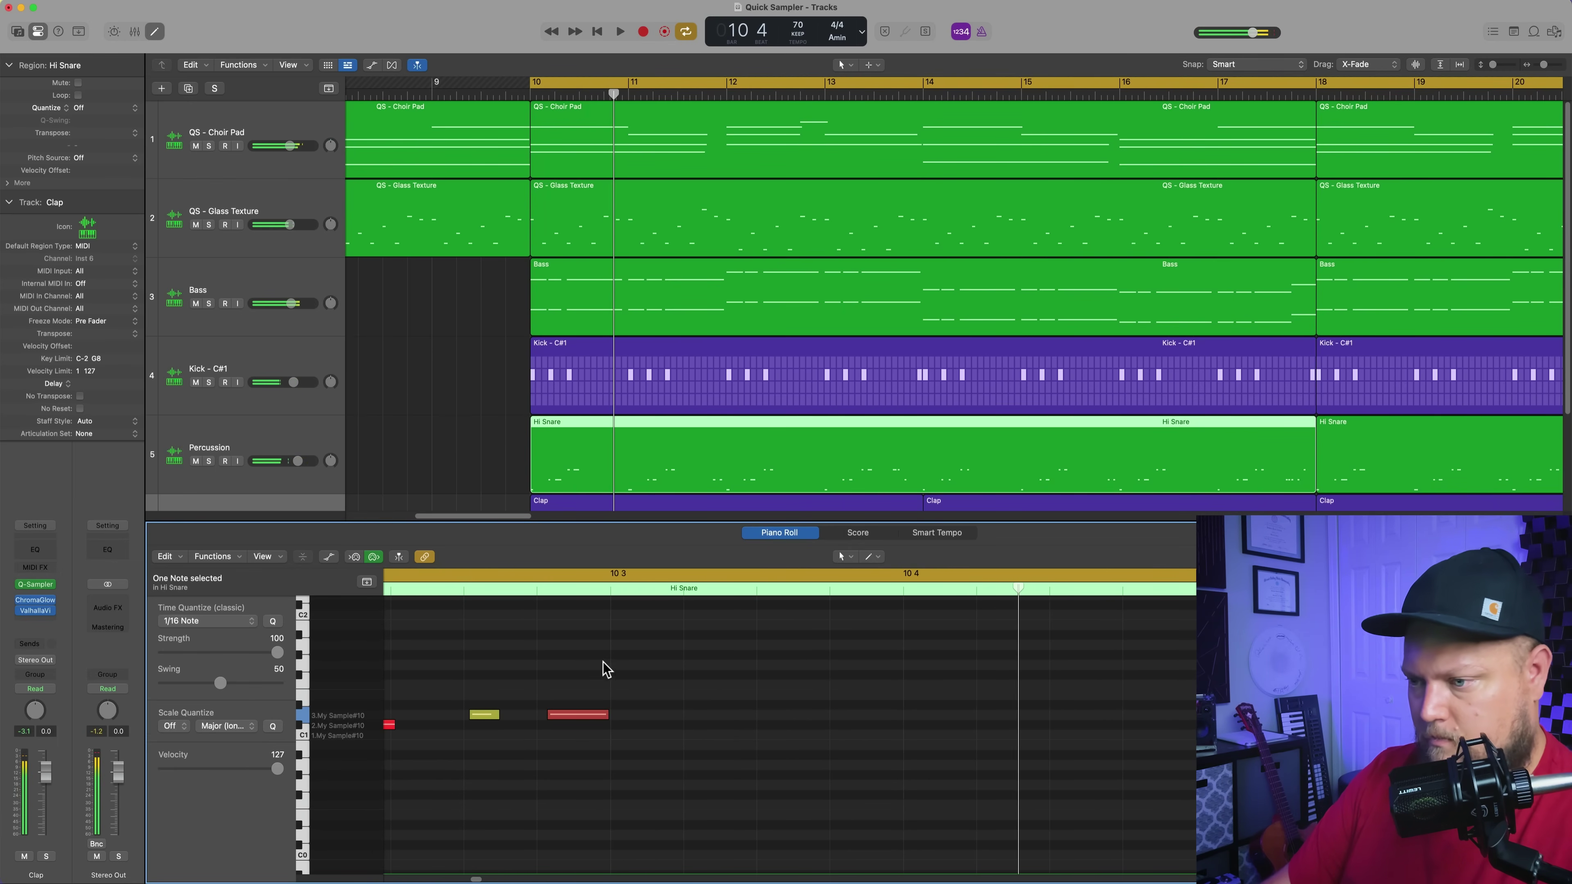
Step: Quantize the off-time Hi Snare notes in bars 10 and 11 to 1/16 at strength 49 and play the result
left_click_drag(695, 637, 471, 774)
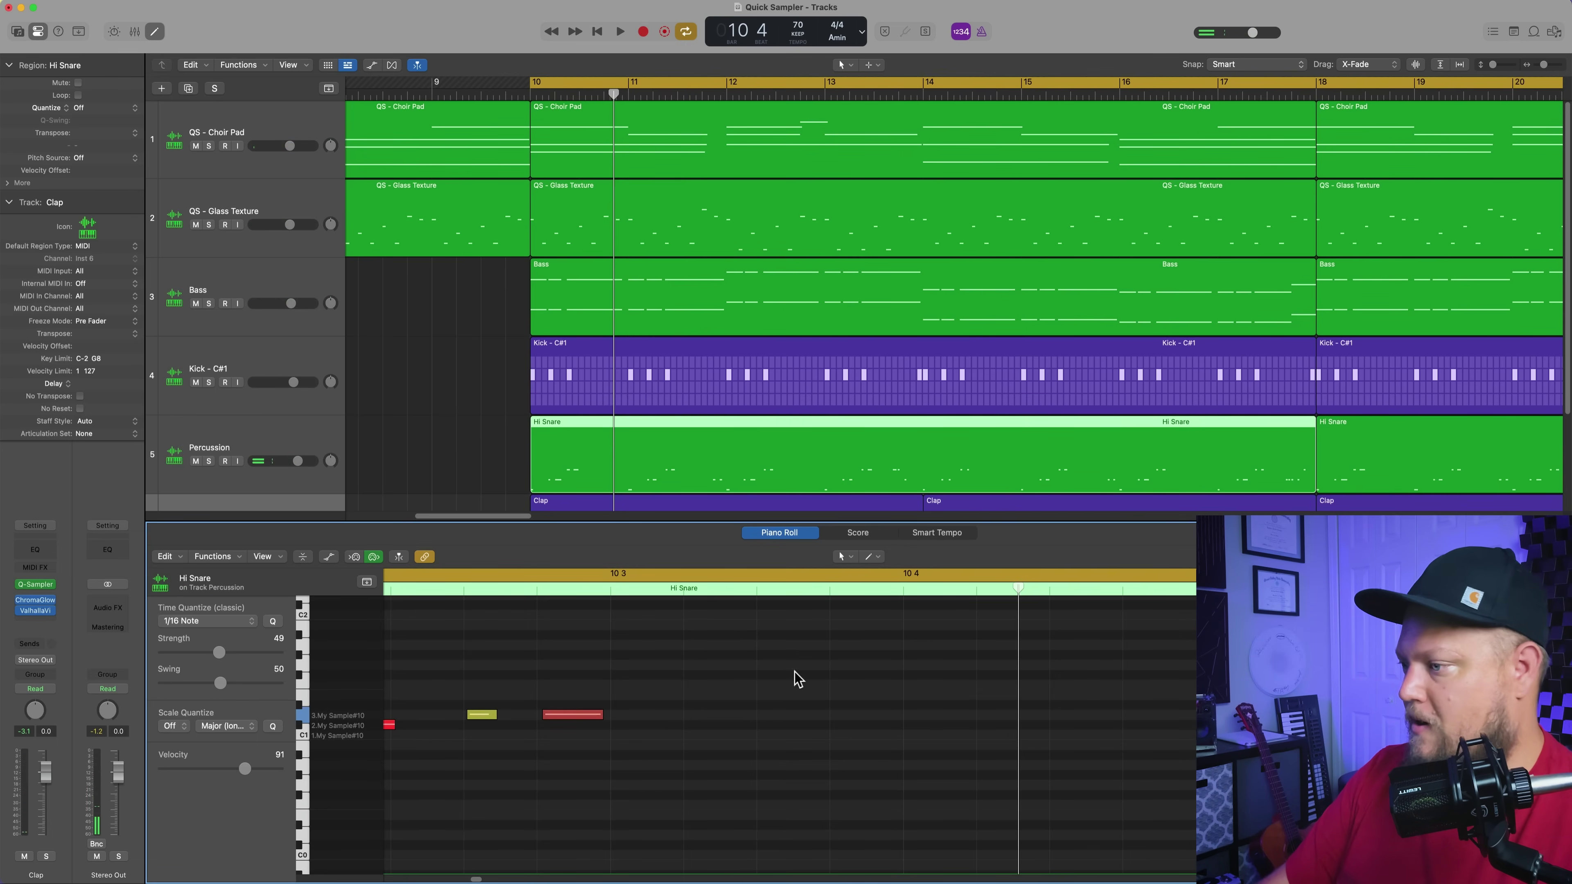
scroll(798, 681, "right", 10)
left_click_drag(940, 684, 988, 748)
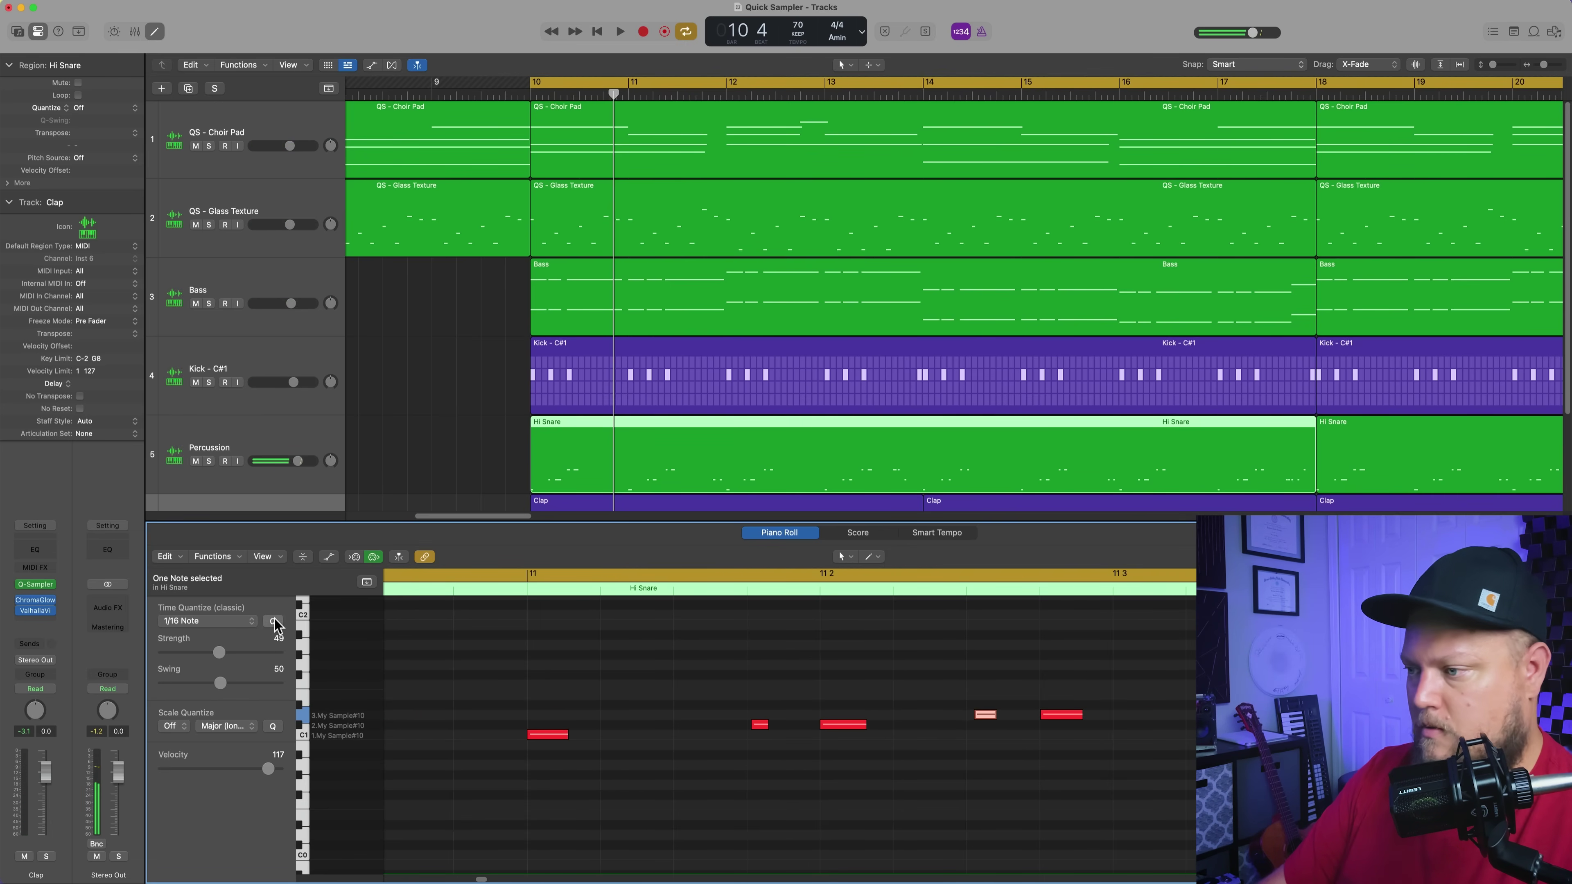
scroll(859, 691, "right", 15)
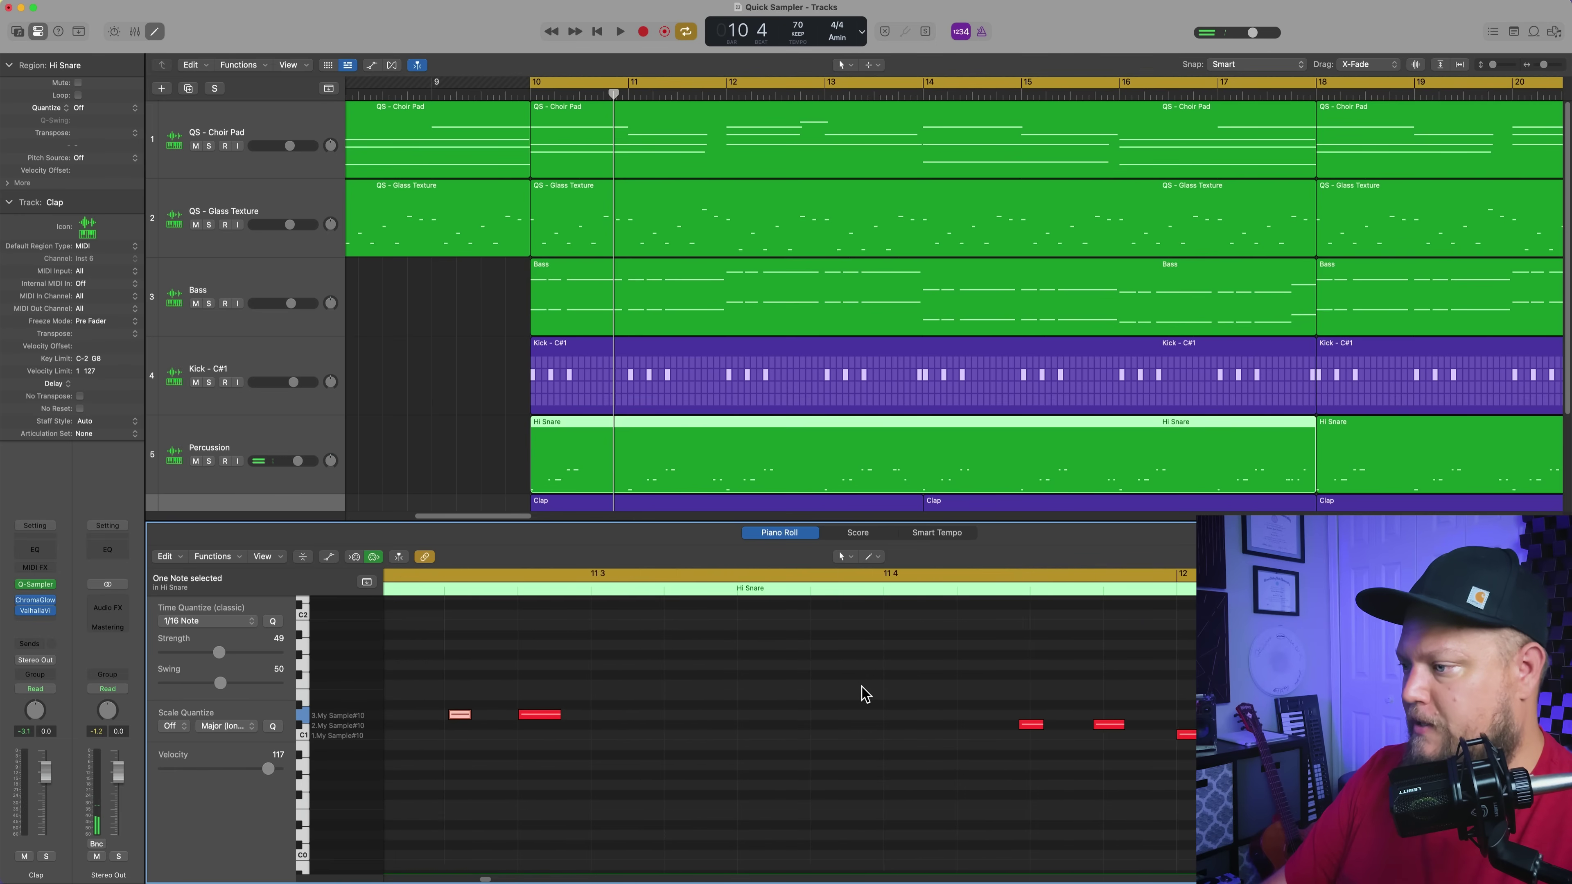
left_click_drag(805, 681, 919, 765)
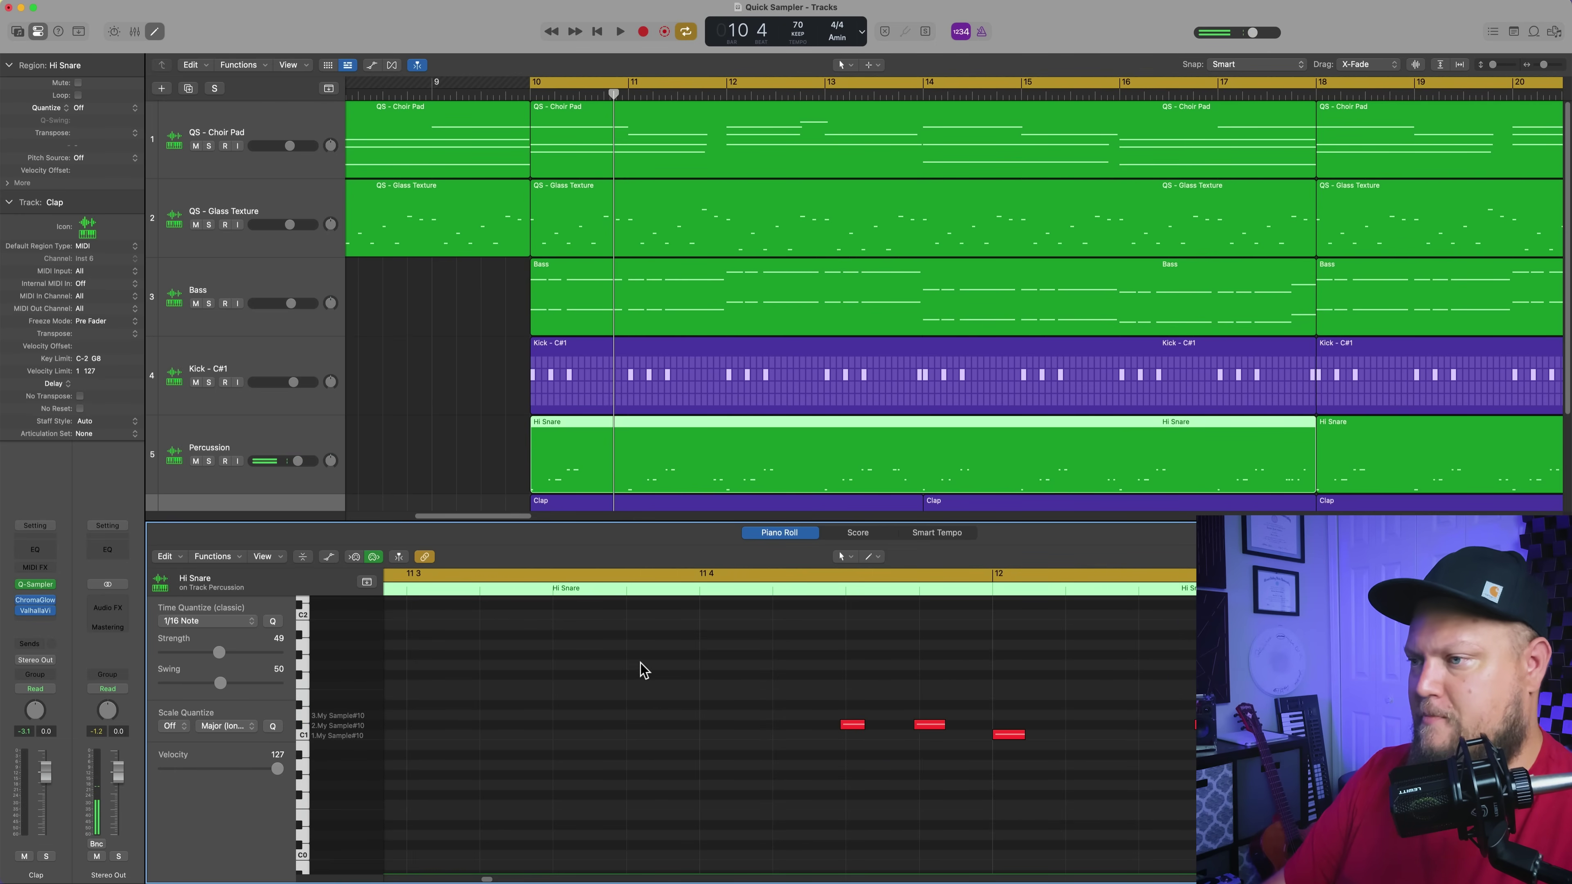
key("space")
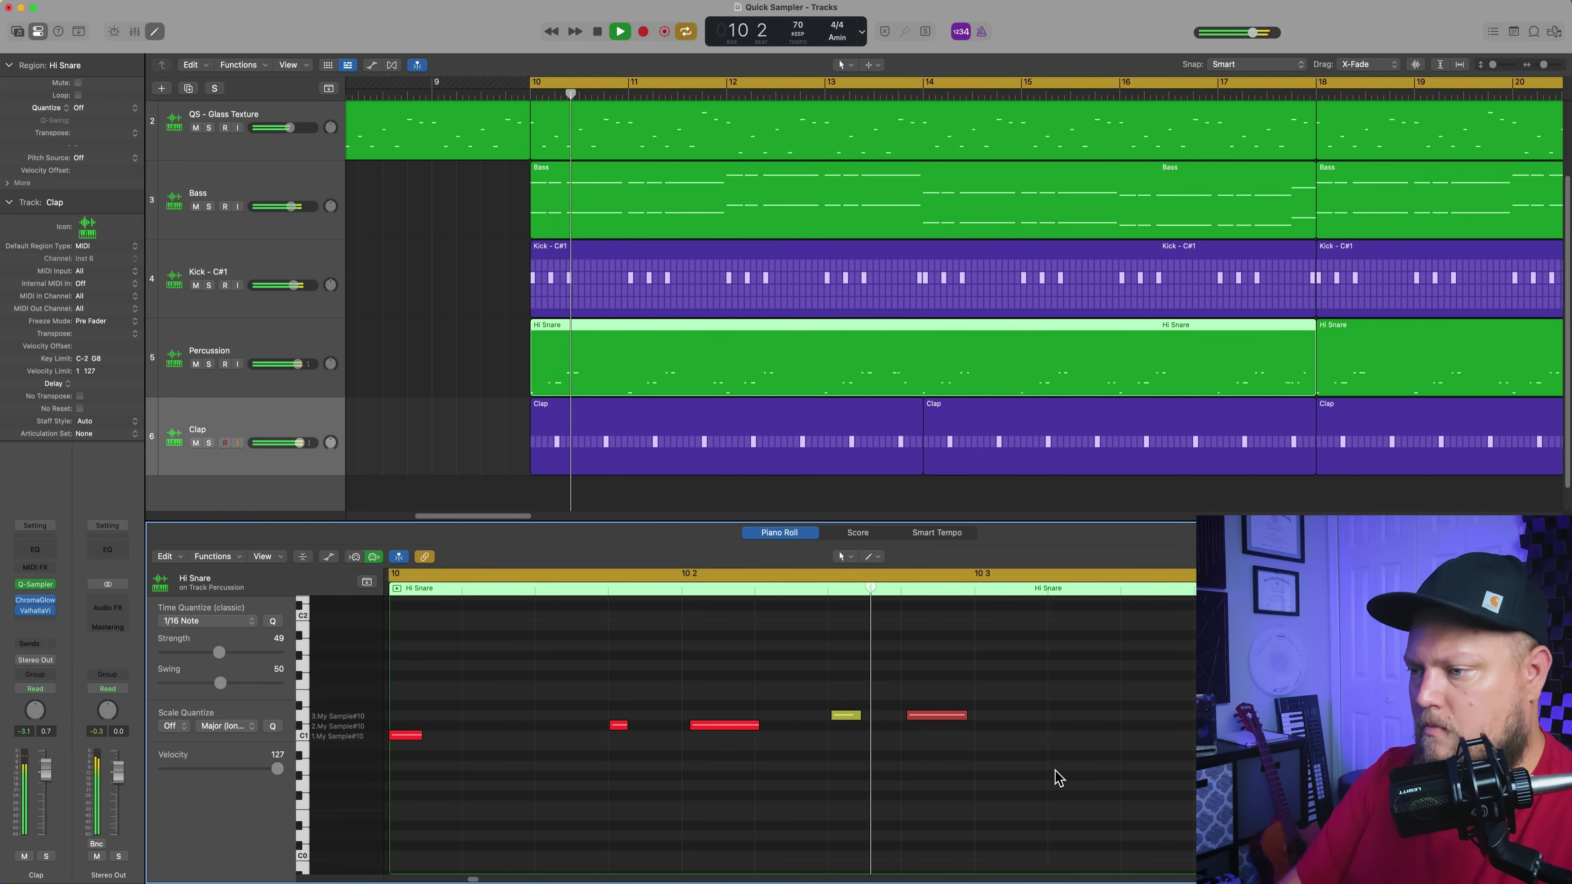
key("c")
key("super+Left")
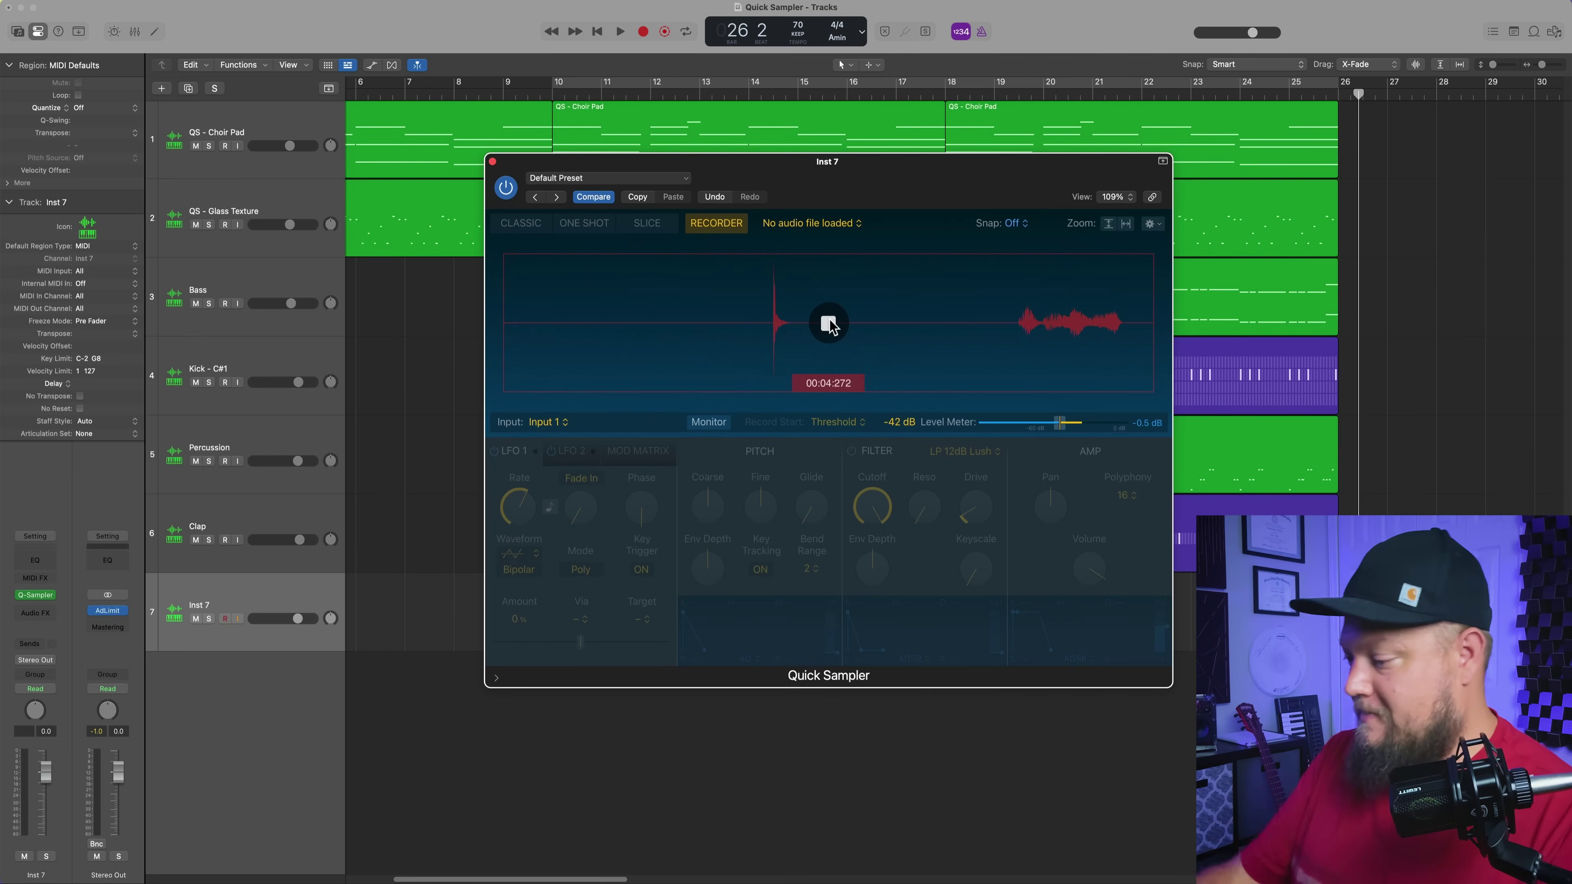
Step: Finish recording the Inst 7 sample and trim it with Transient snapping to start at 1.777 s, with a shorter end and a fade-out
left_click(828, 323)
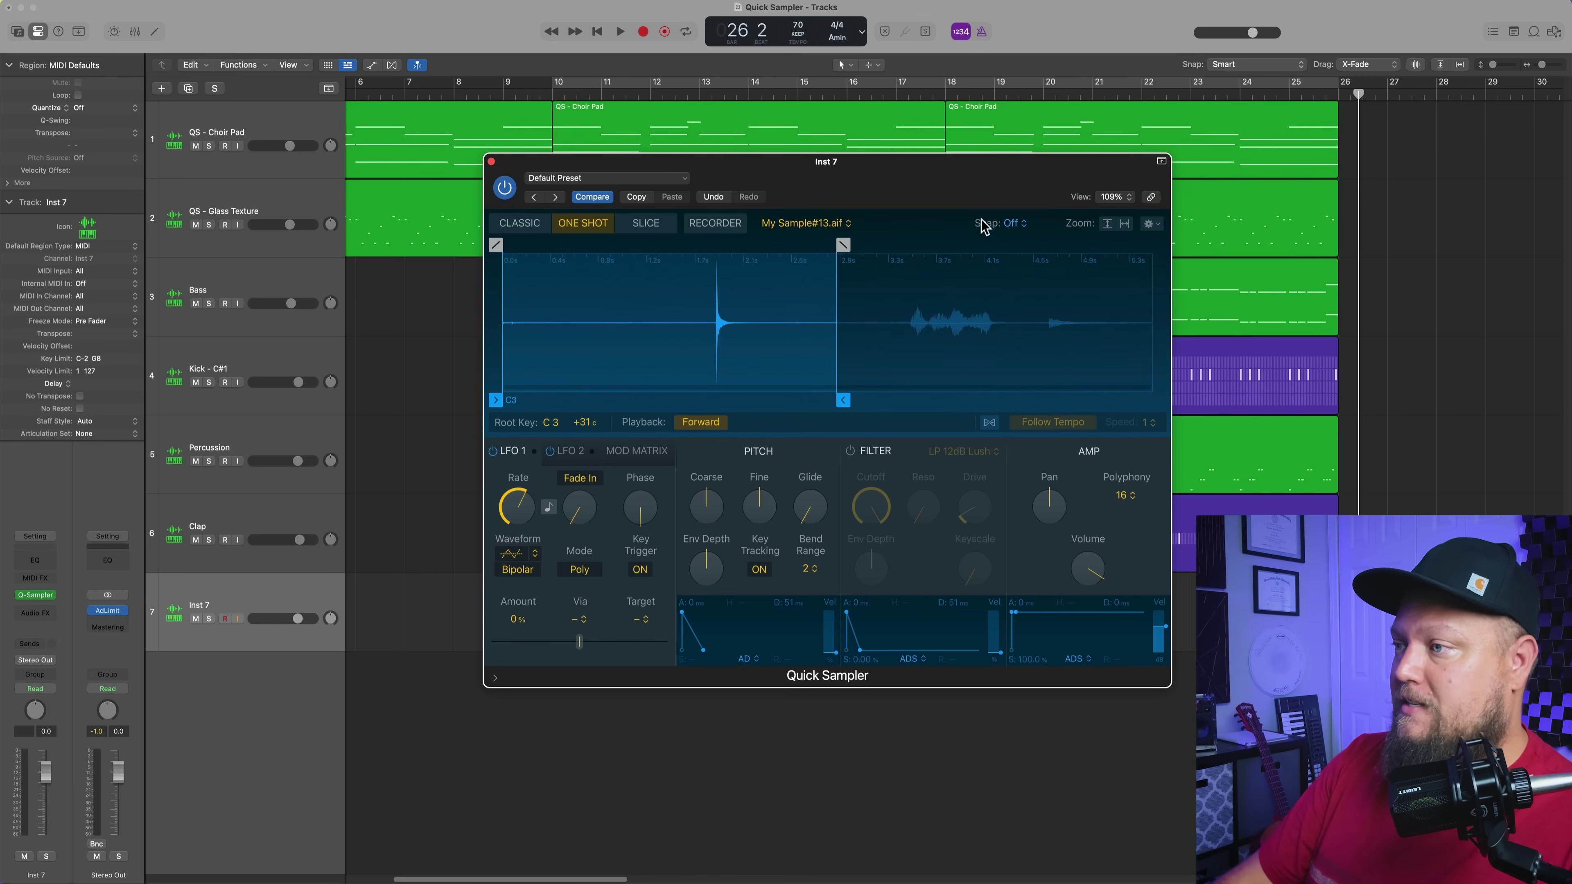
left_click(1013, 224)
left_click(1031, 256)
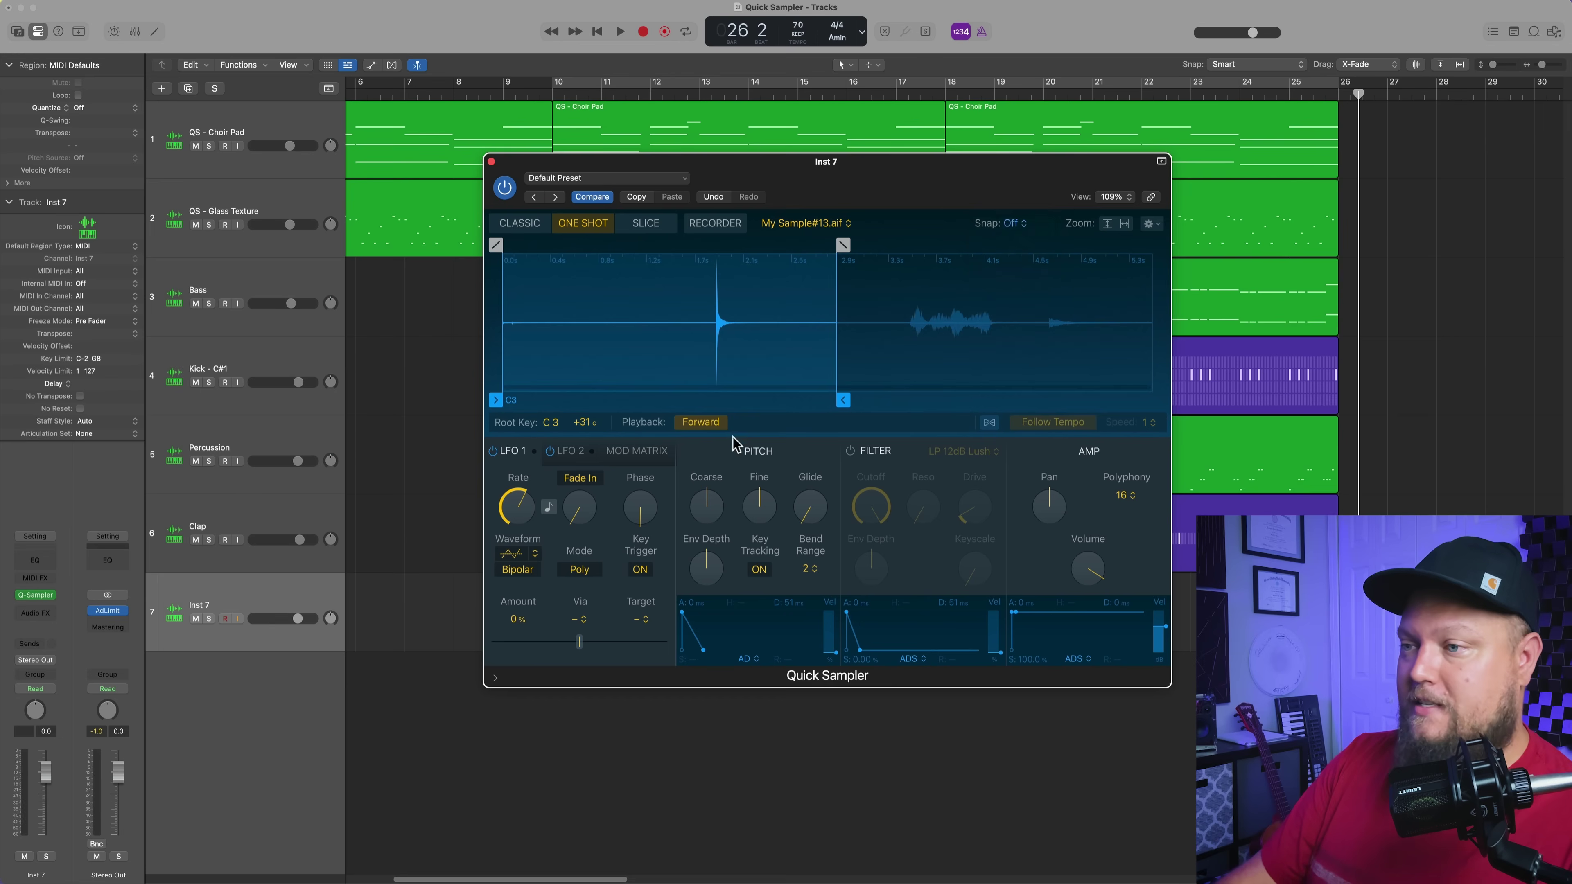
left_click_drag(495, 400, 712, 411)
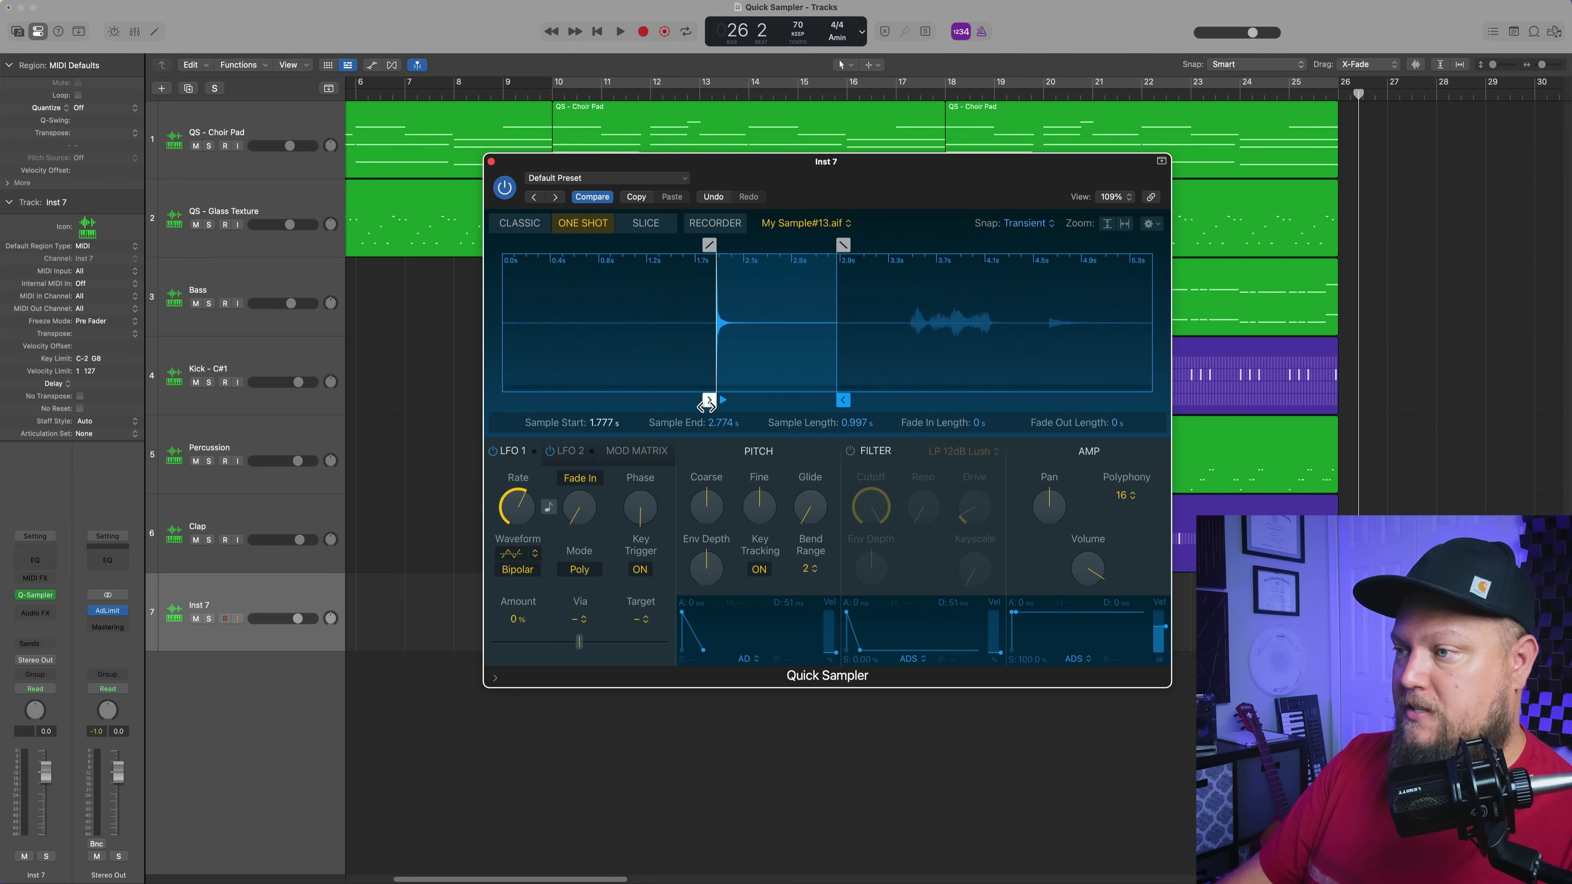
left_click_drag(842, 400, 821, 400)
left_click_drag(820, 245, 770, 247)
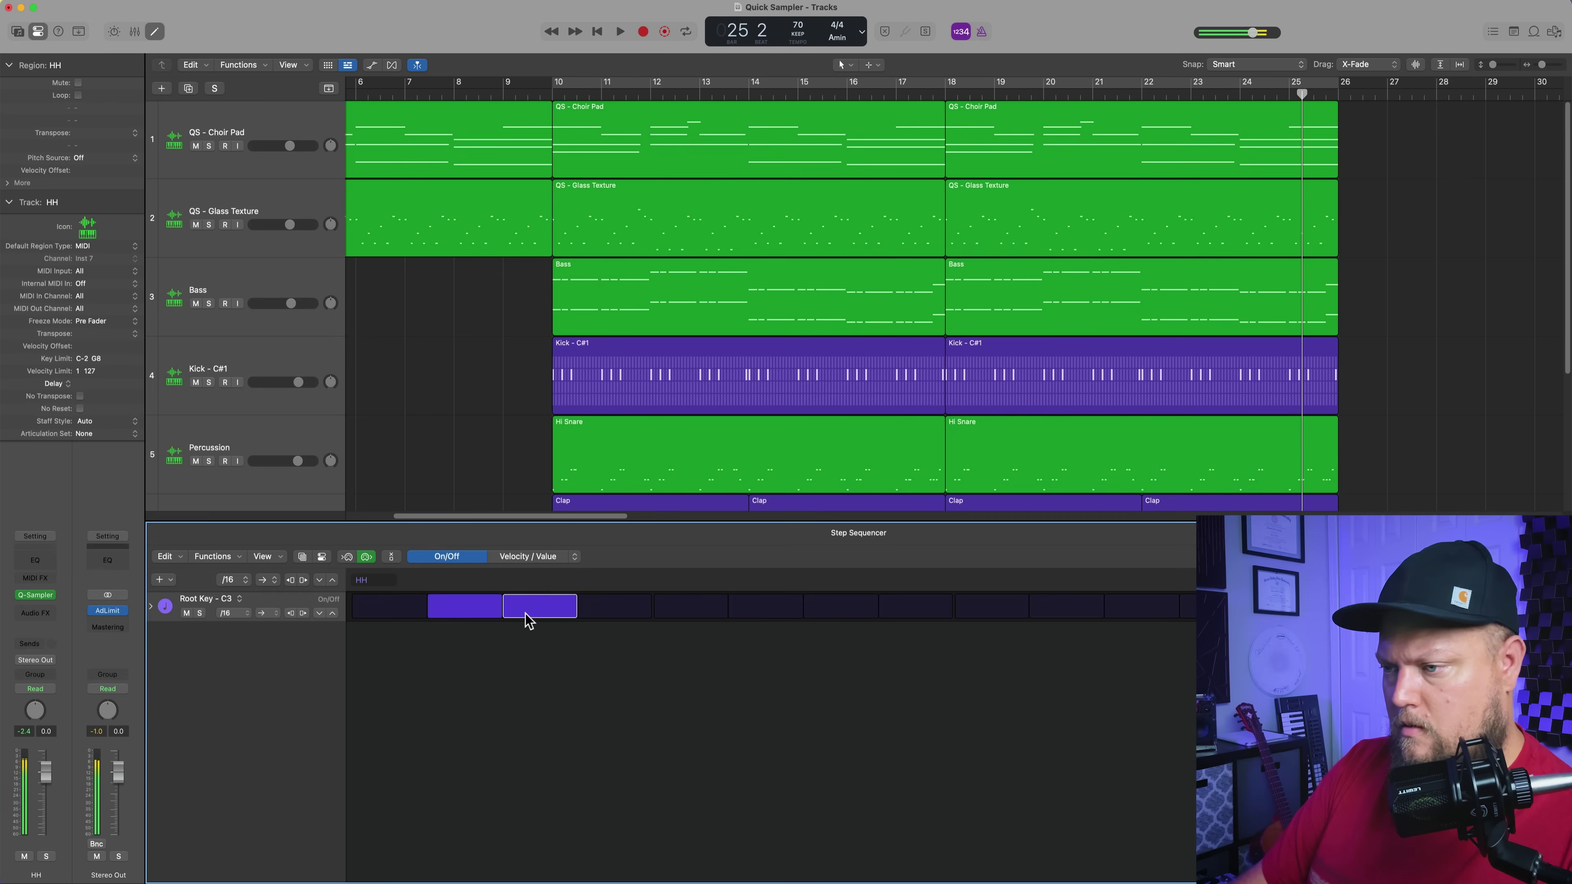
Step: Add hits on steps 4, 6 to 8 and 10 to 12 of the HH pattern's Root Key C3 row and loop the region in playback
left_click(618, 614)
left_click(752, 612)
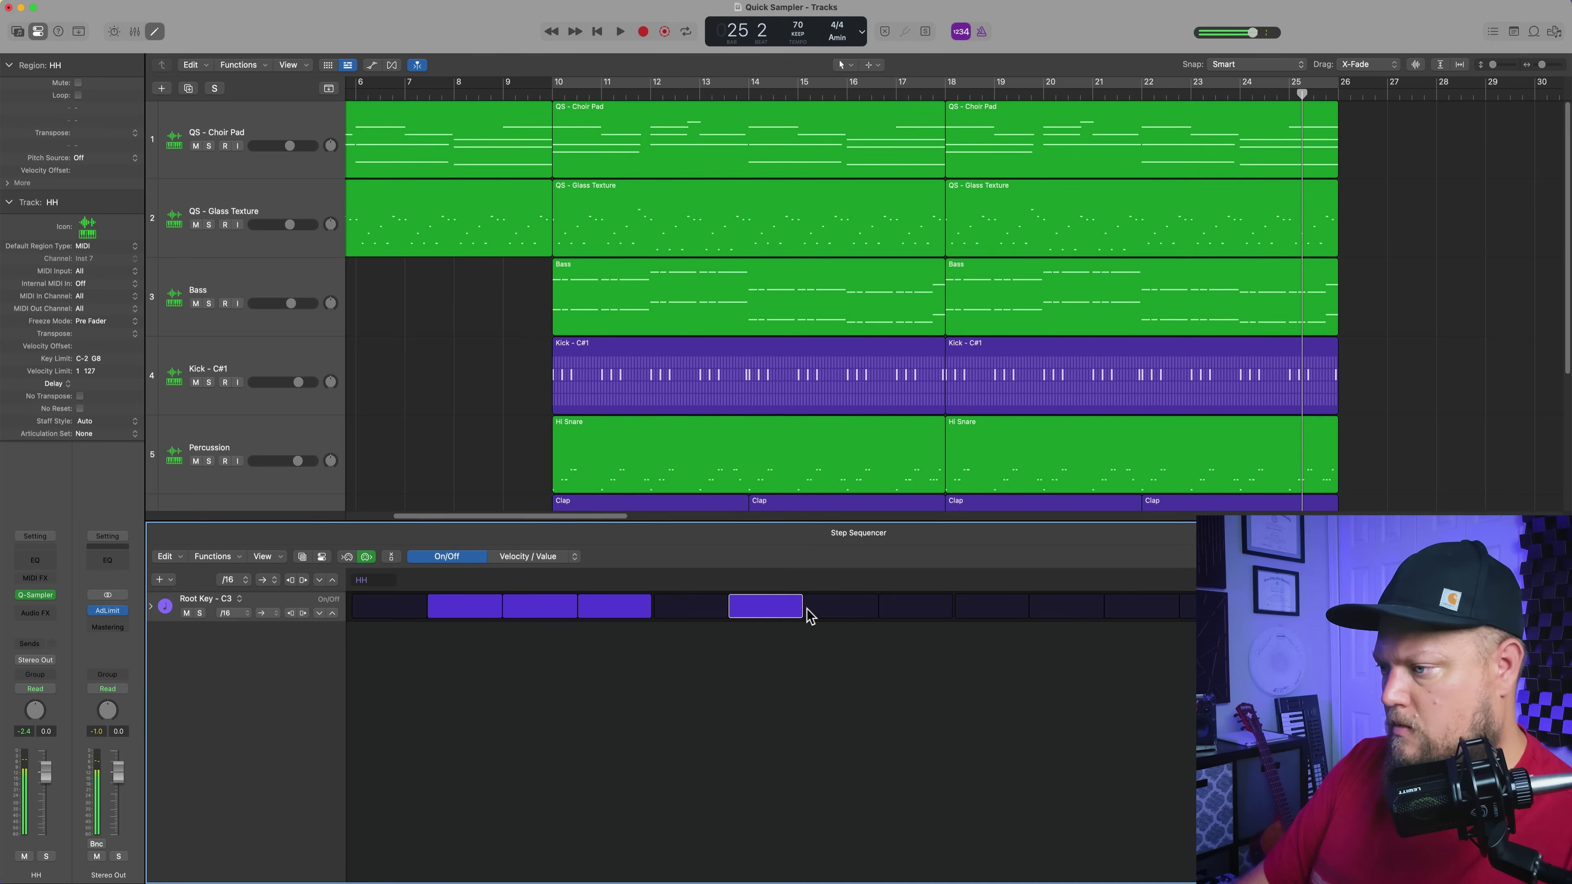
left_click_drag(806, 614, 899, 619)
left_click_drag(1069, 609, 1188, 608)
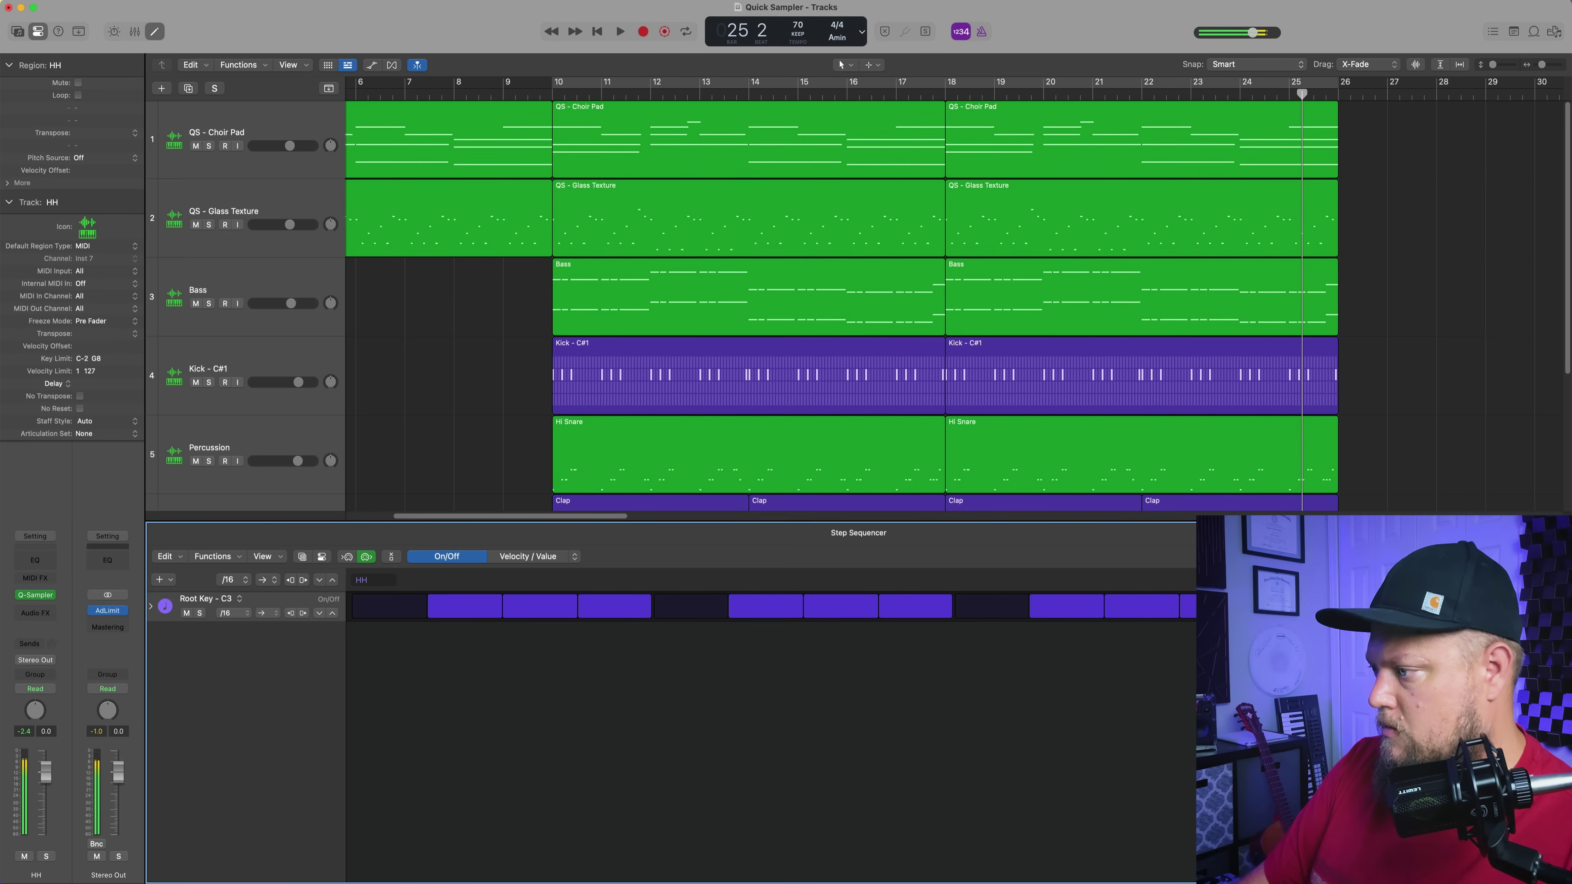
key("e")
key("u")
key("space")
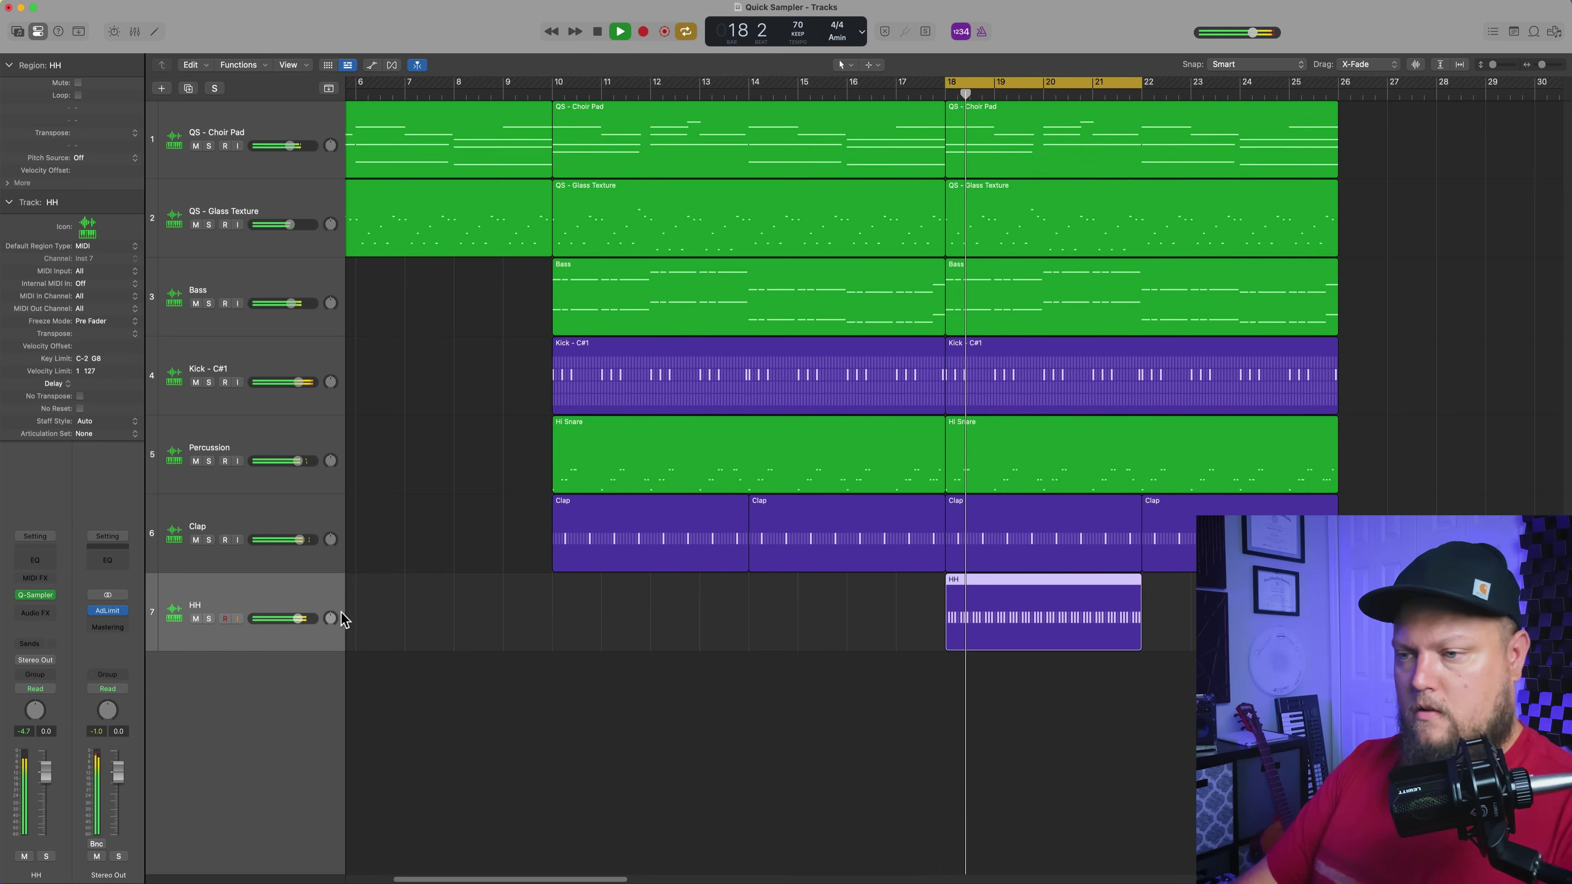
Step: Remove the hit on step 8 of the HH pattern and lower the HH track's volume
double_click(975, 641)
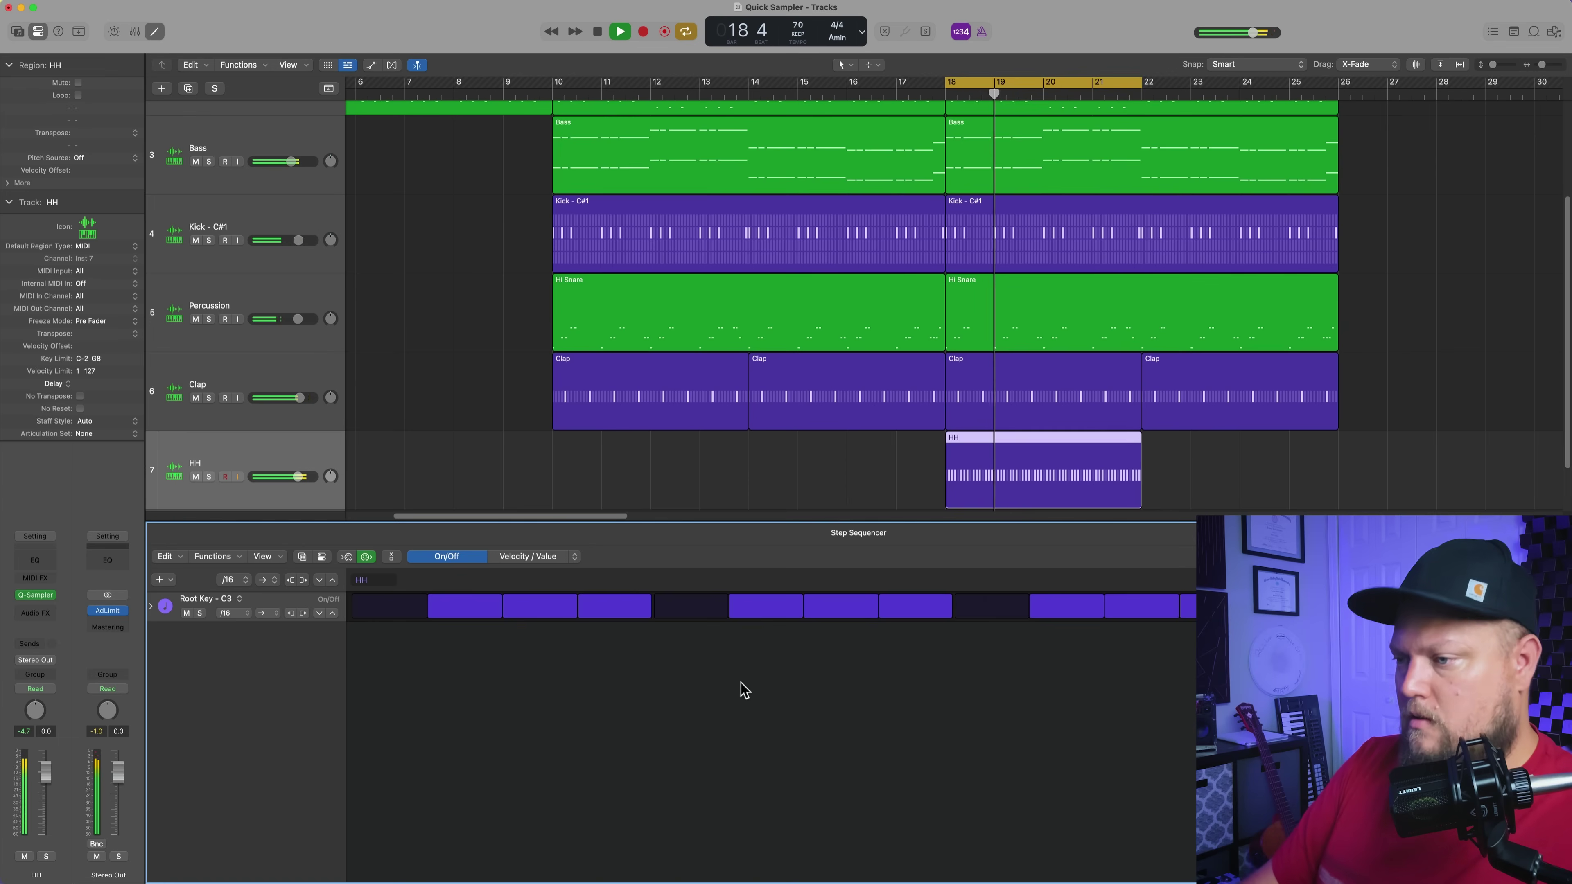
left_click(914, 610)
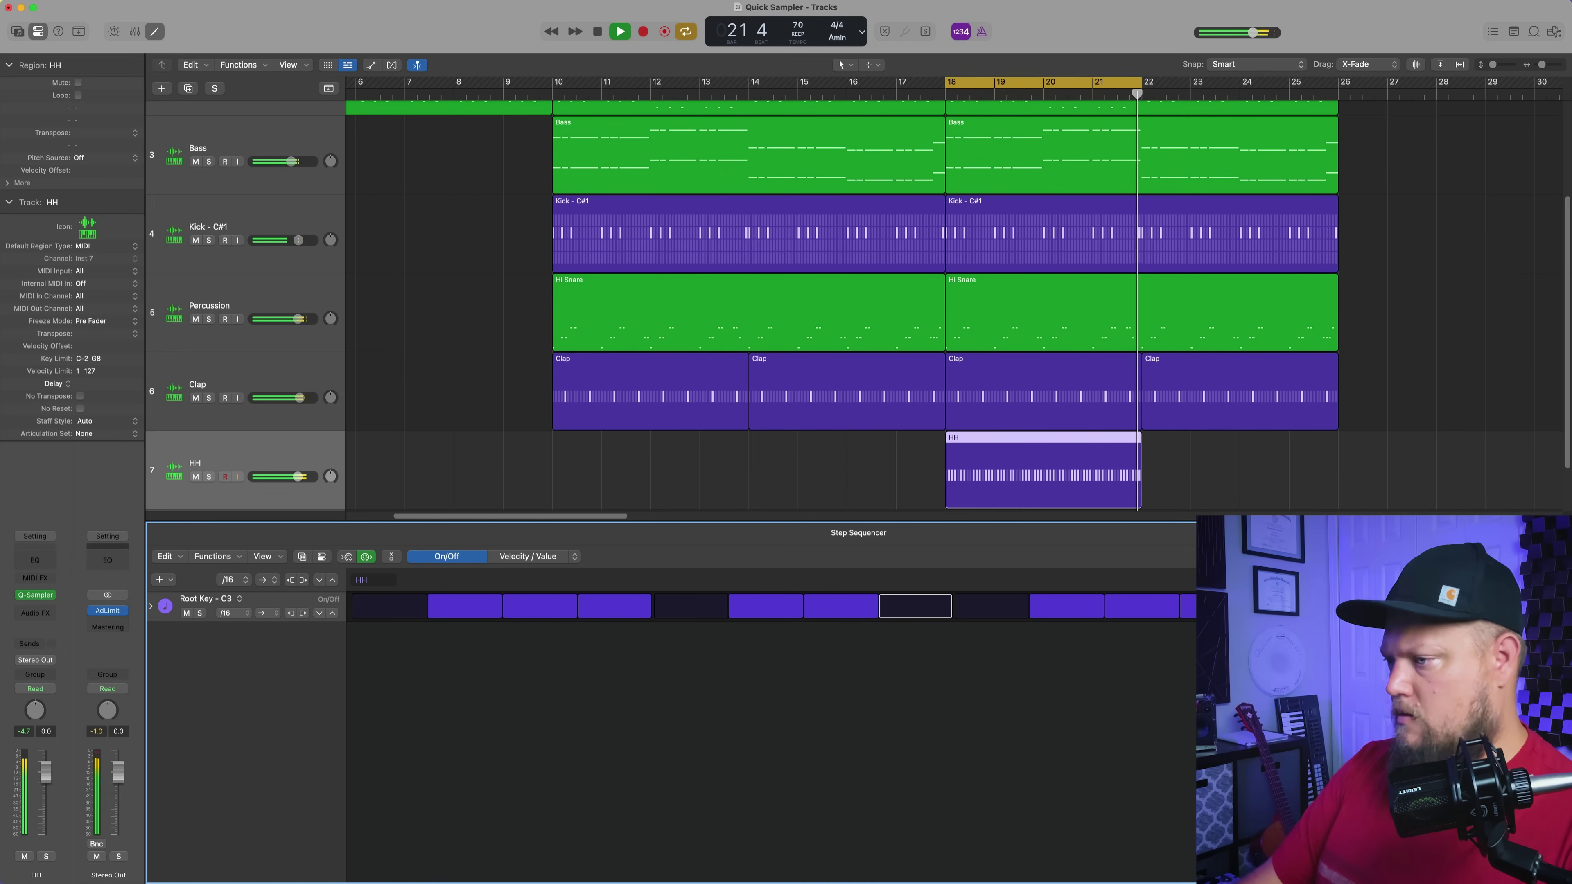
key("e")
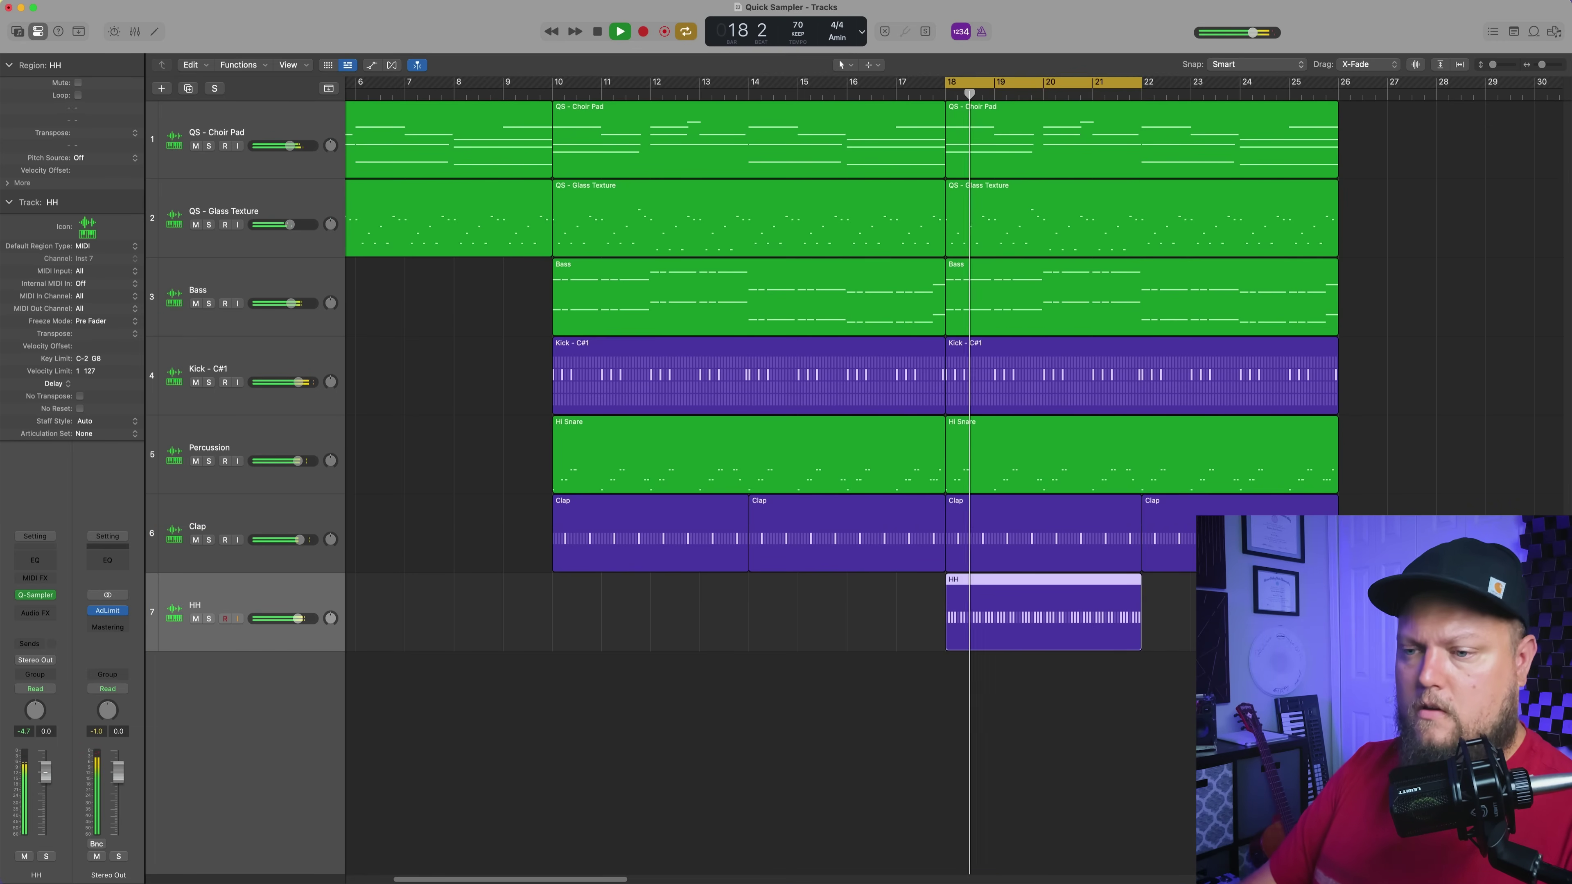
left_click_drag(45, 770, 45, 783)
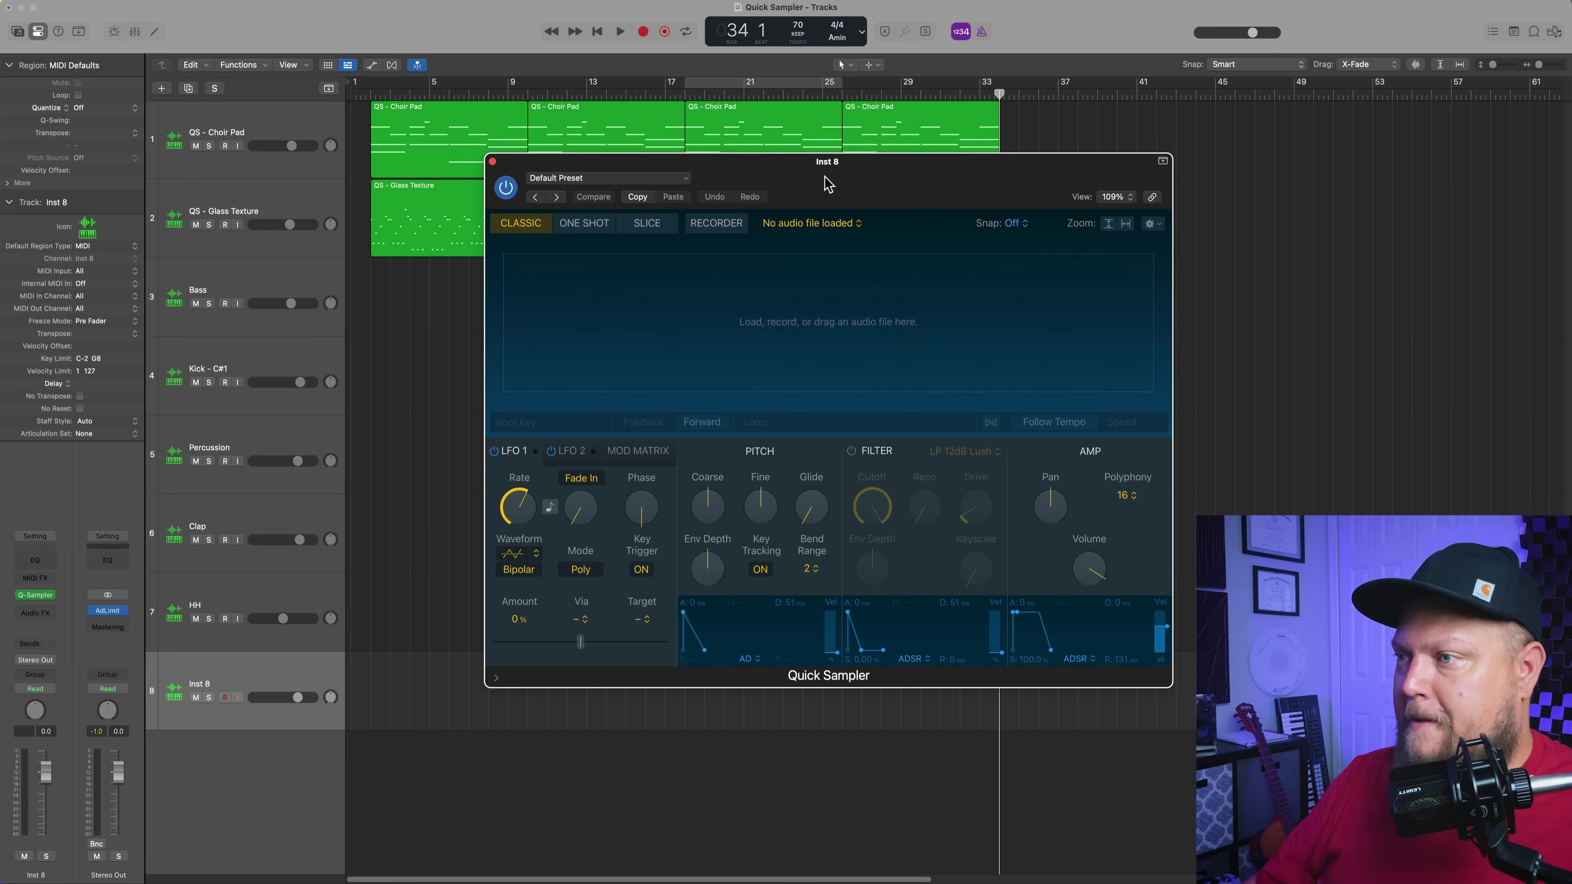
Step: Record a sustained tone into the Inst 8 Quick Sampler and set the sample to Classic mode
left_click(715, 223)
left_click(828, 324)
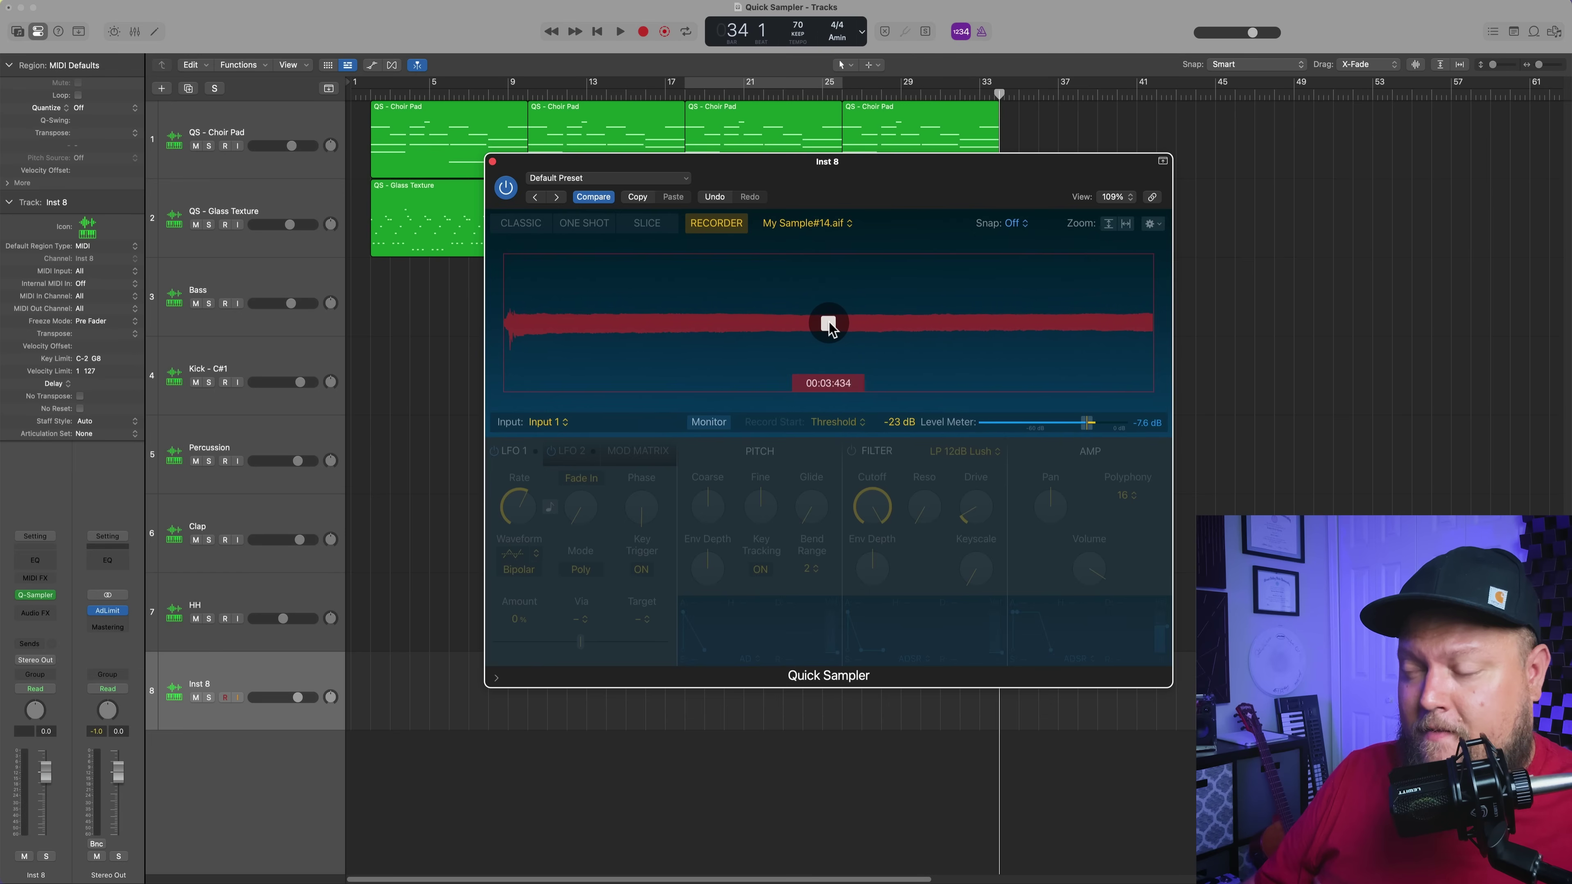
left_click(828, 323)
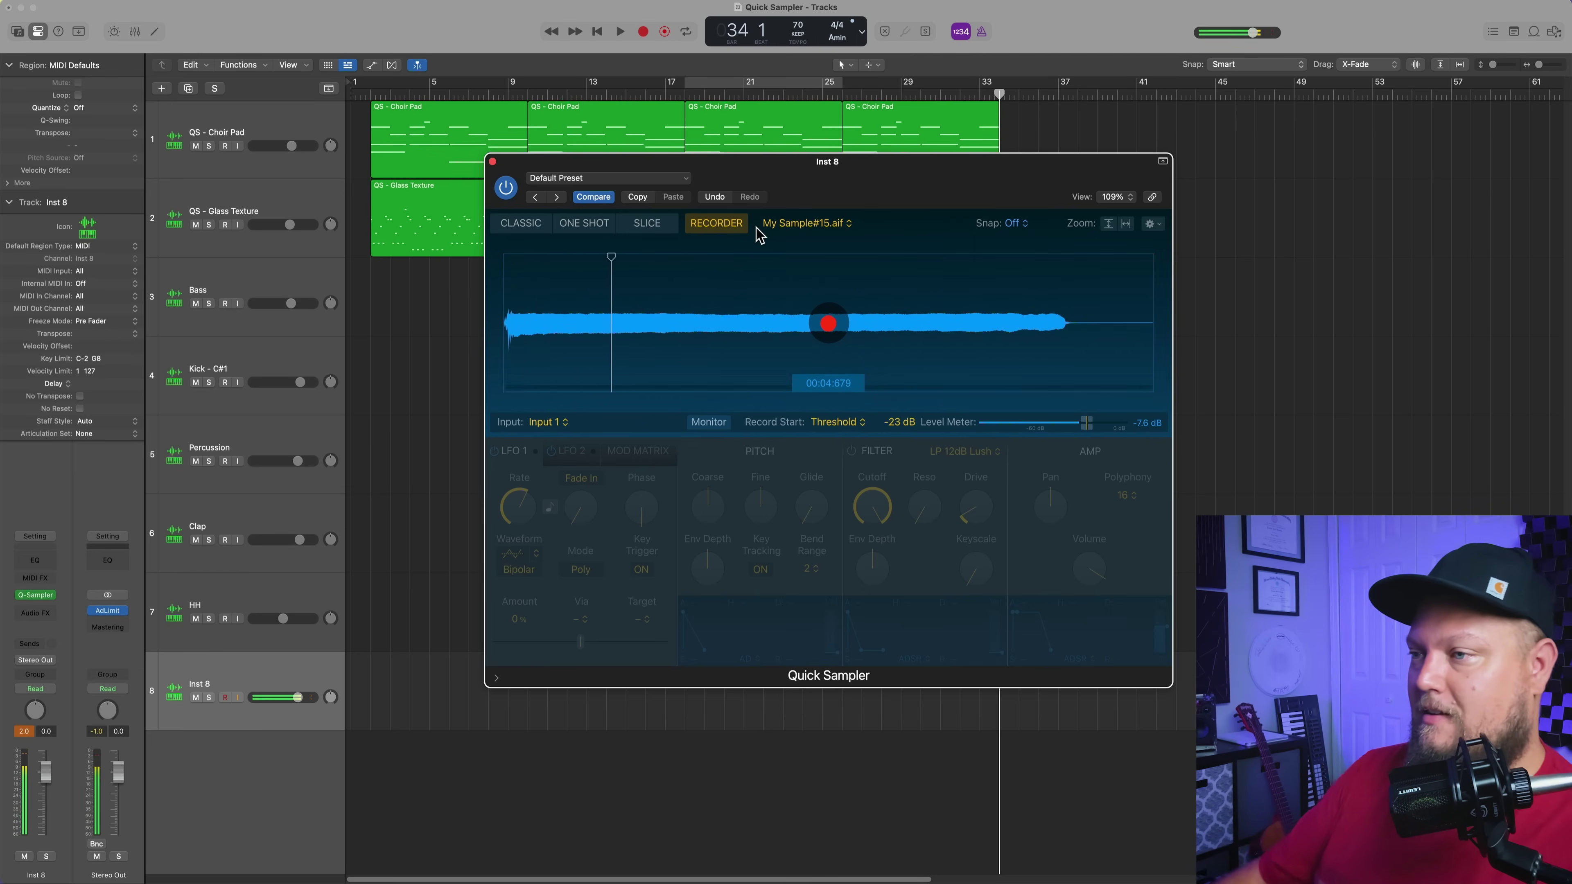
left_click(525, 224)
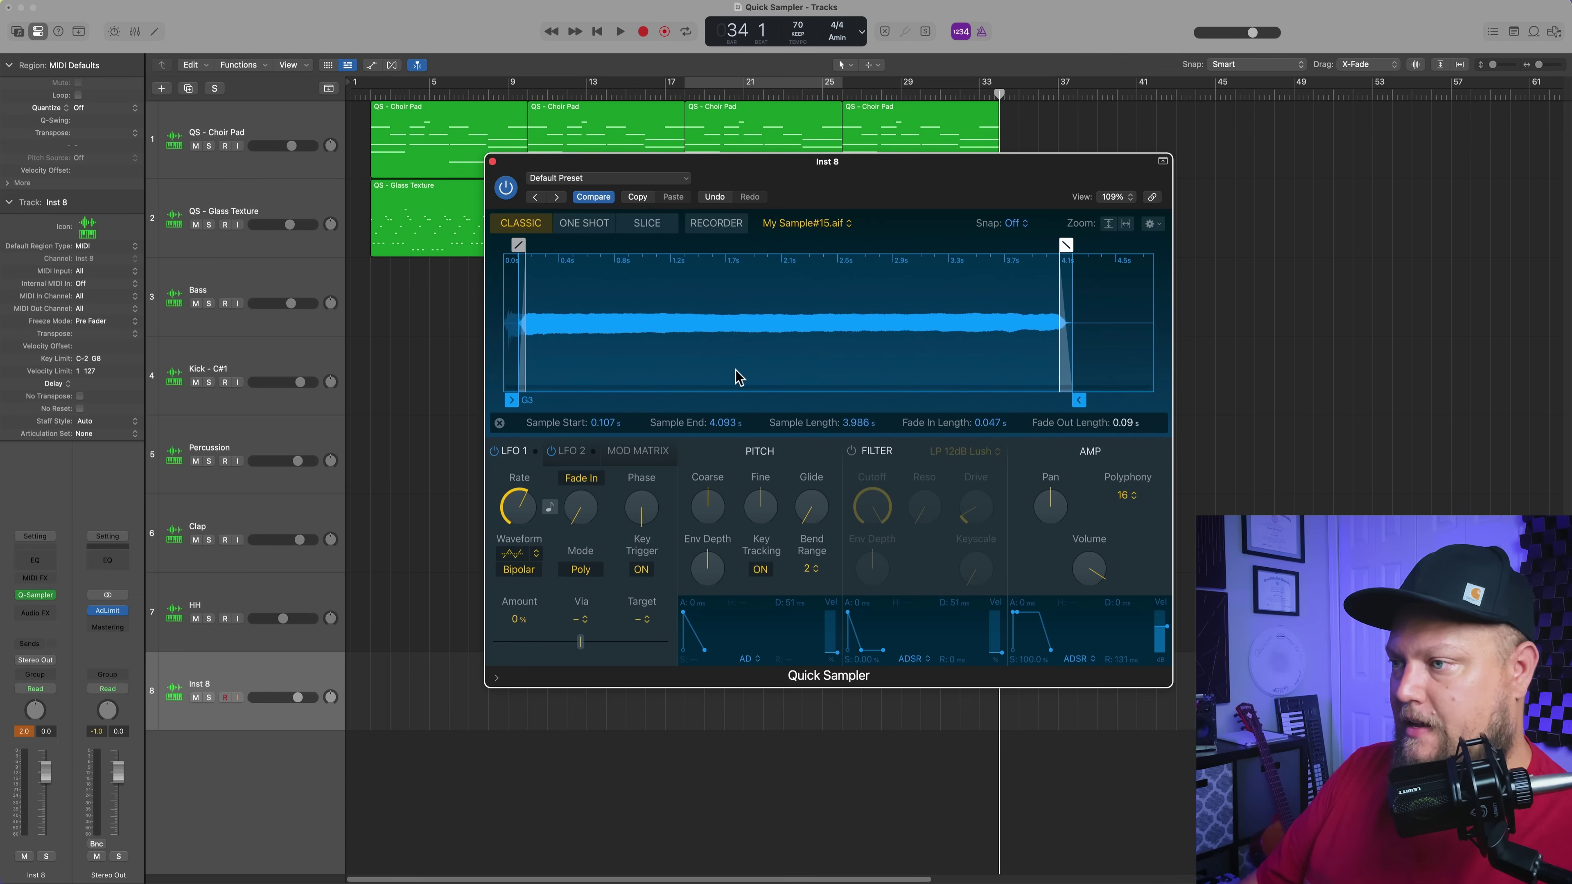
Step: Set the sample's loop and playback to Reverse and shorten its end to about 3.816 s
left_click(810, 427)
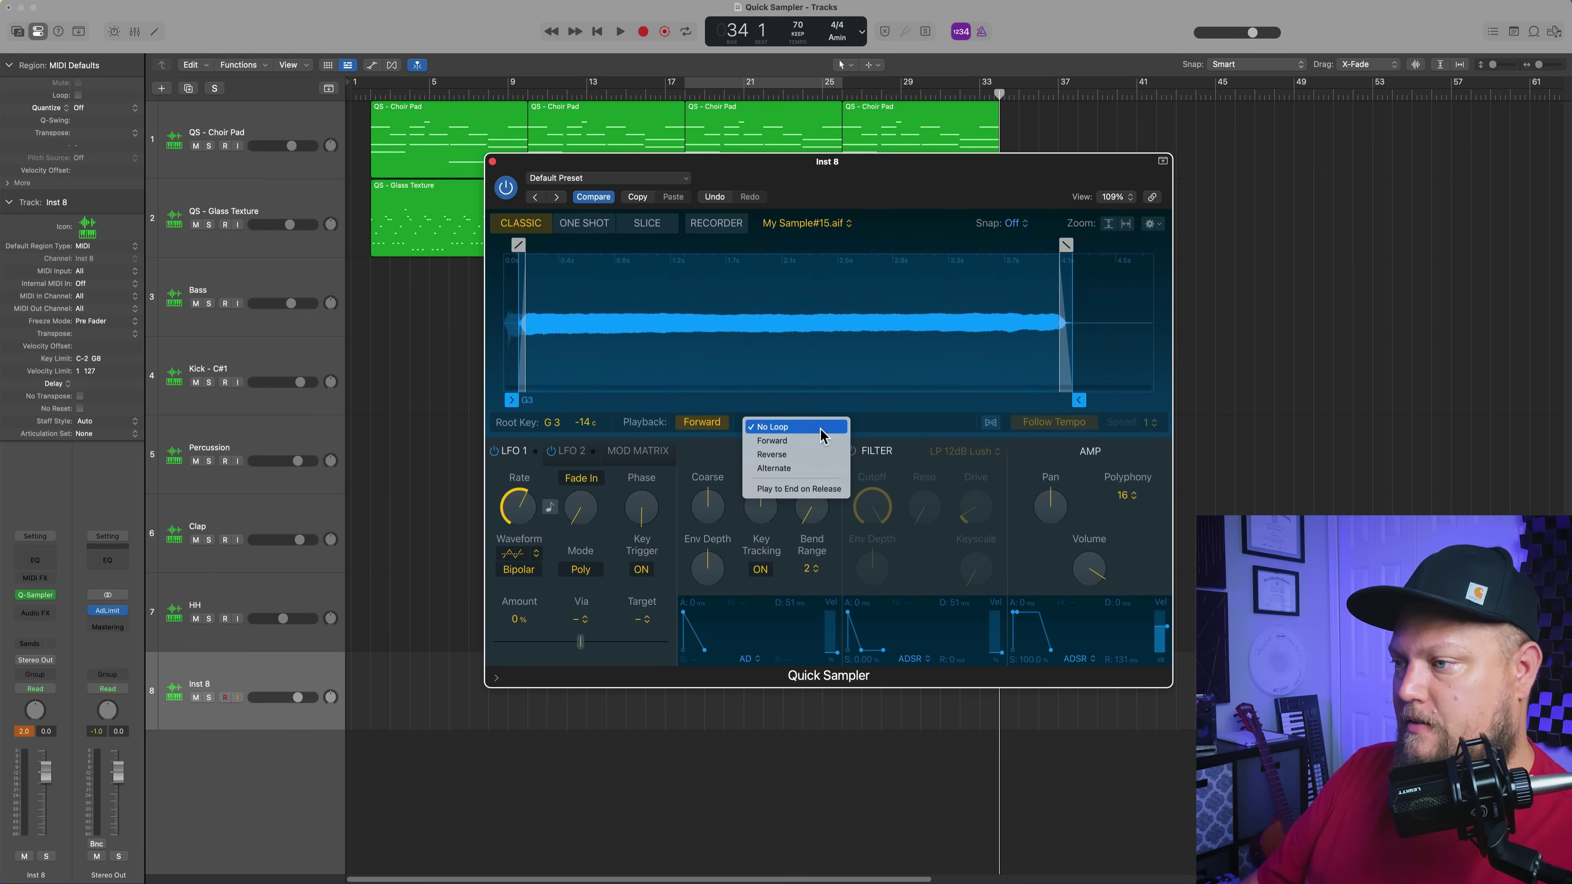
left_click(773, 440)
left_click(724, 422)
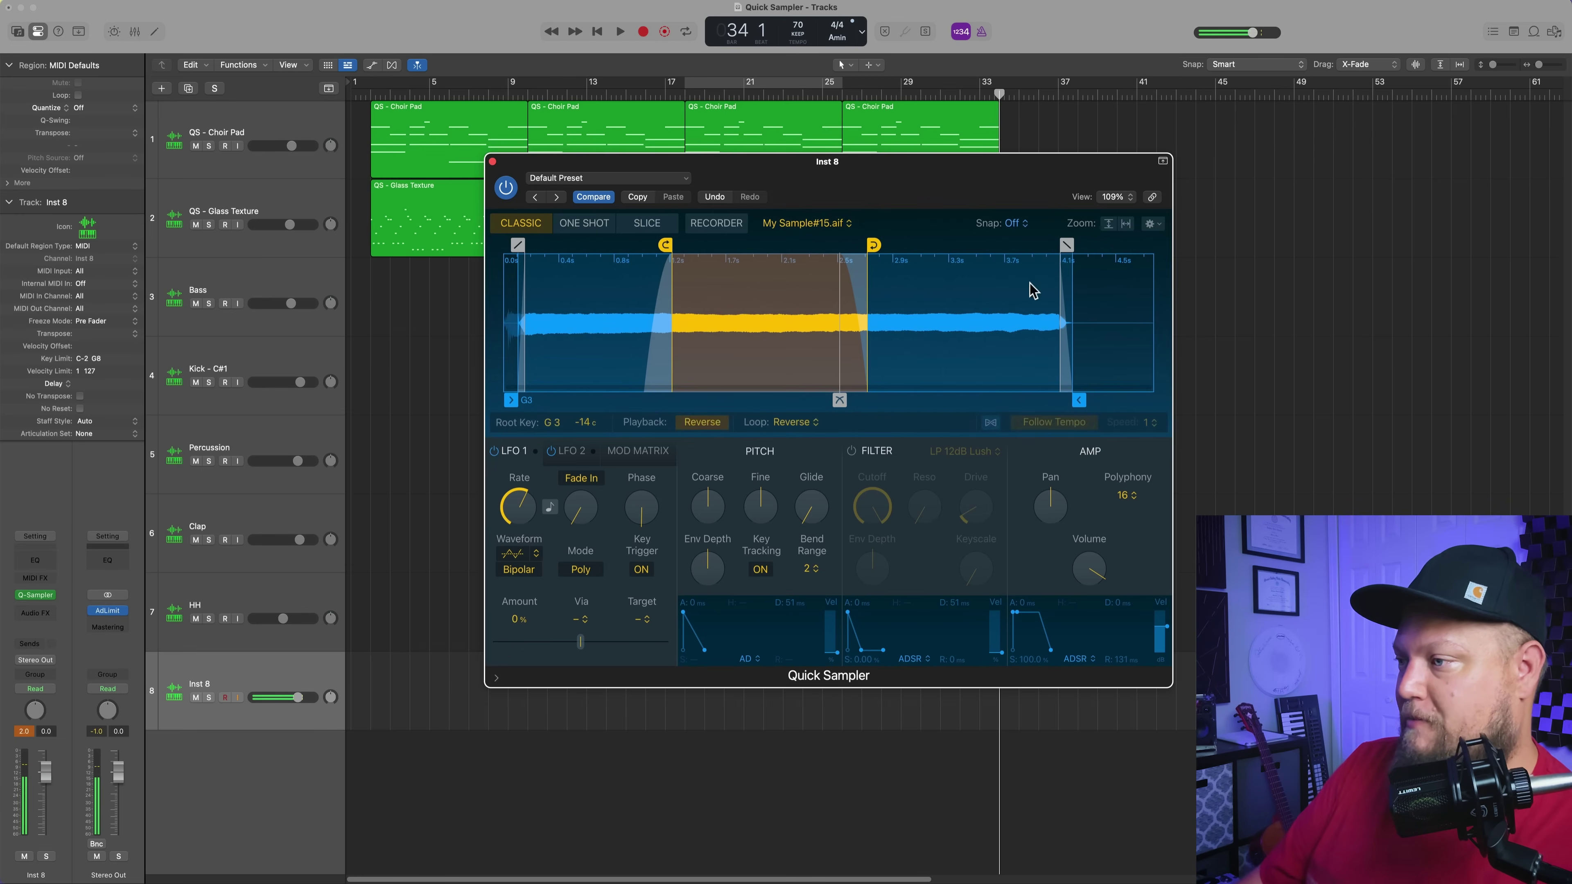
left_click_drag(1079, 400, 1069, 401)
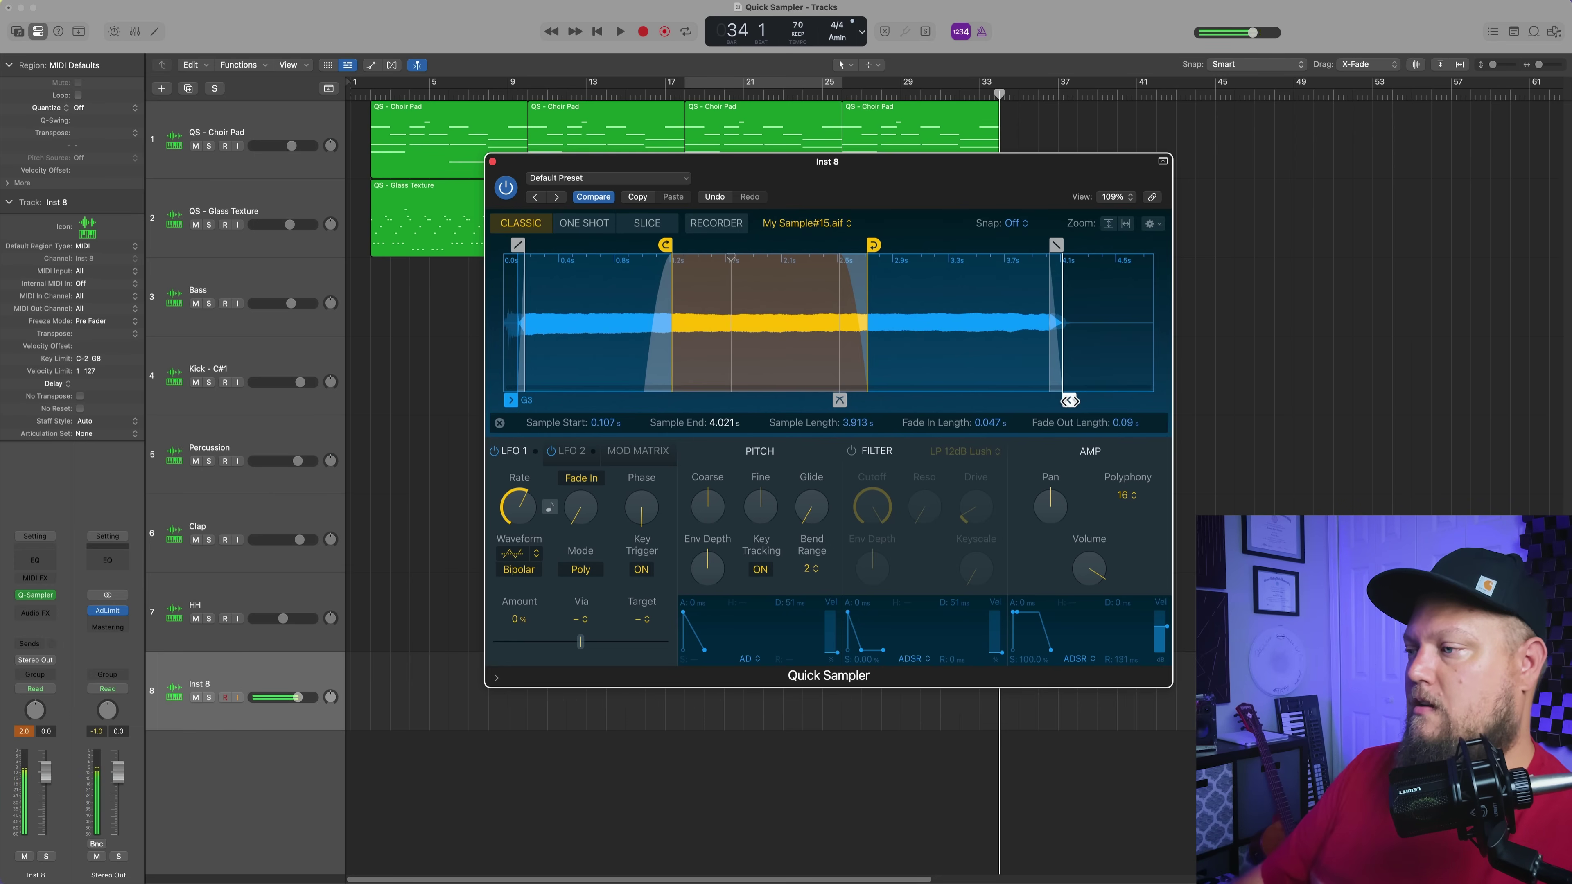
left_click_drag(1068, 401, 1049, 400)
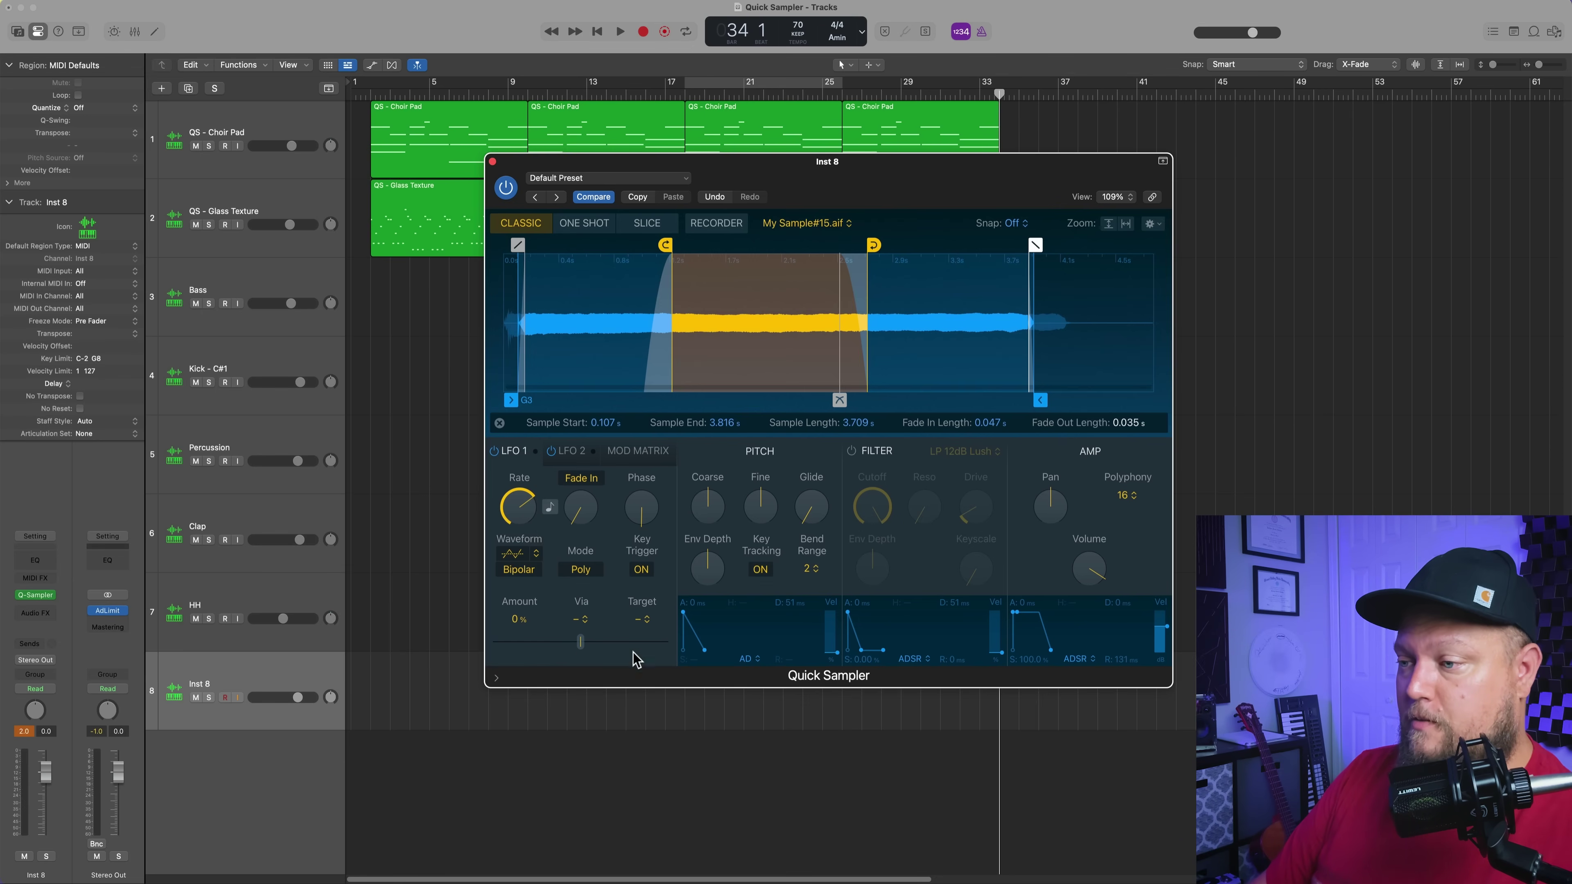
Step: Route LFO 1 to Pitch with an amount of 43 cents and assign the Mod Wheel as its via source
left_click(644, 620)
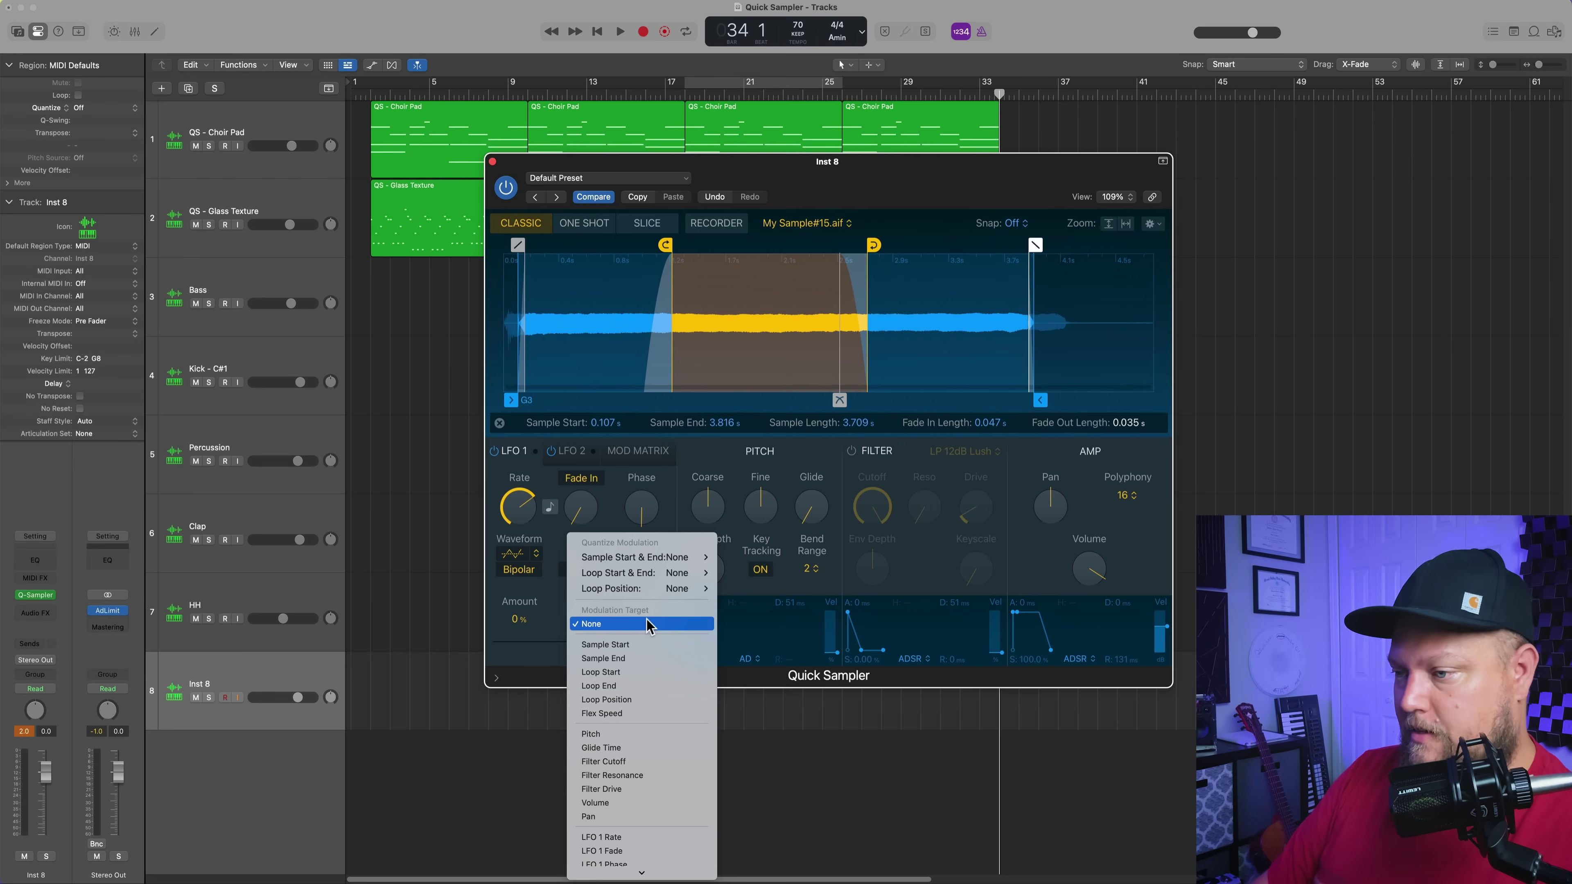
left_click(626, 735)
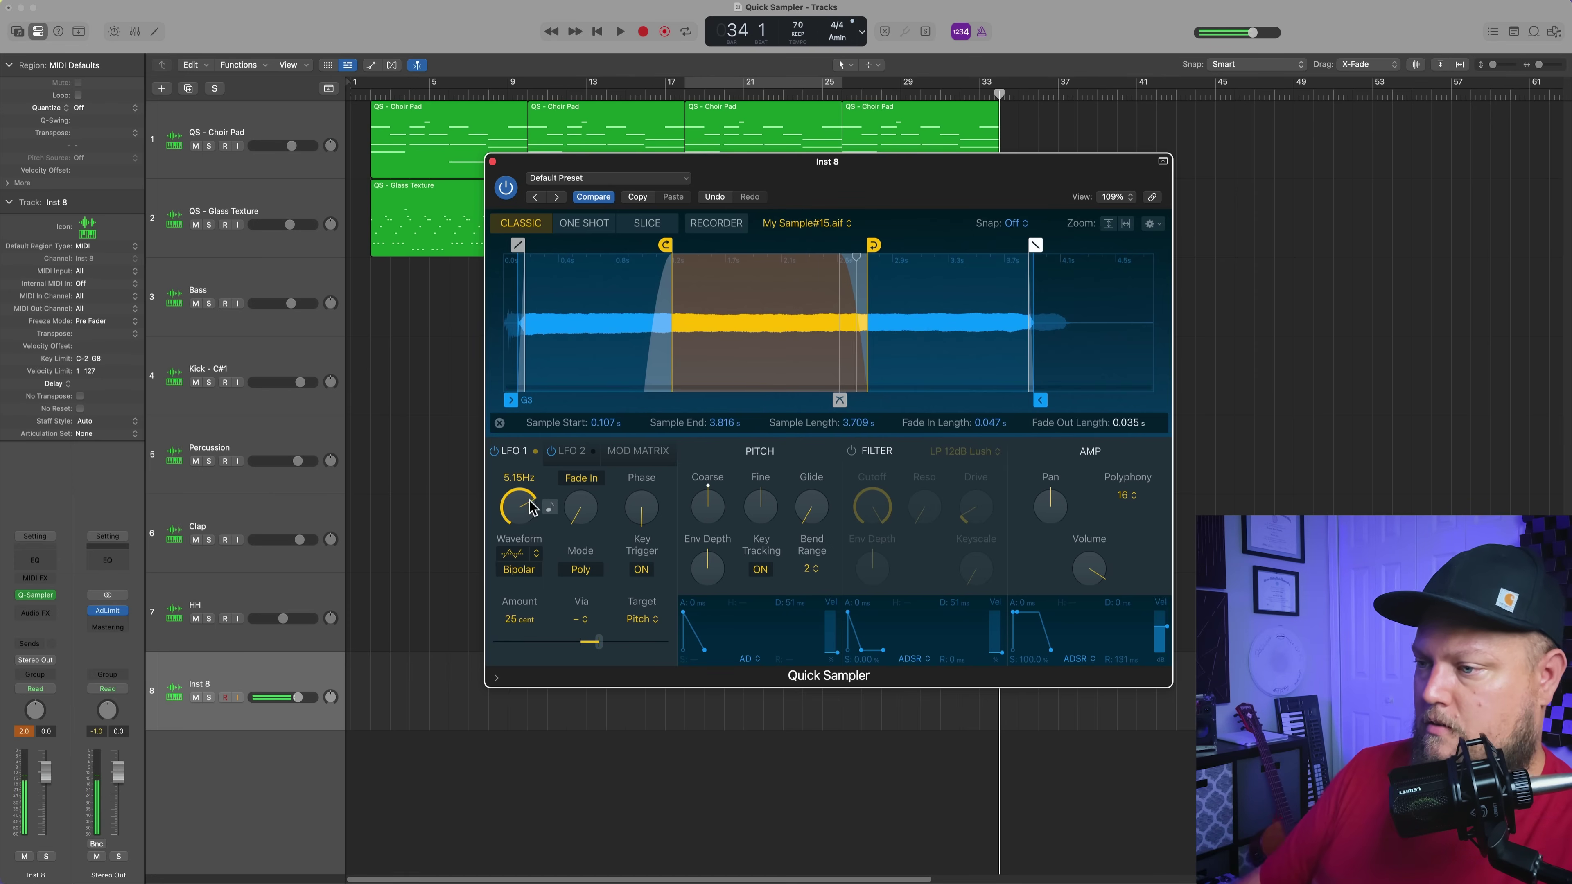
left_click(582, 619)
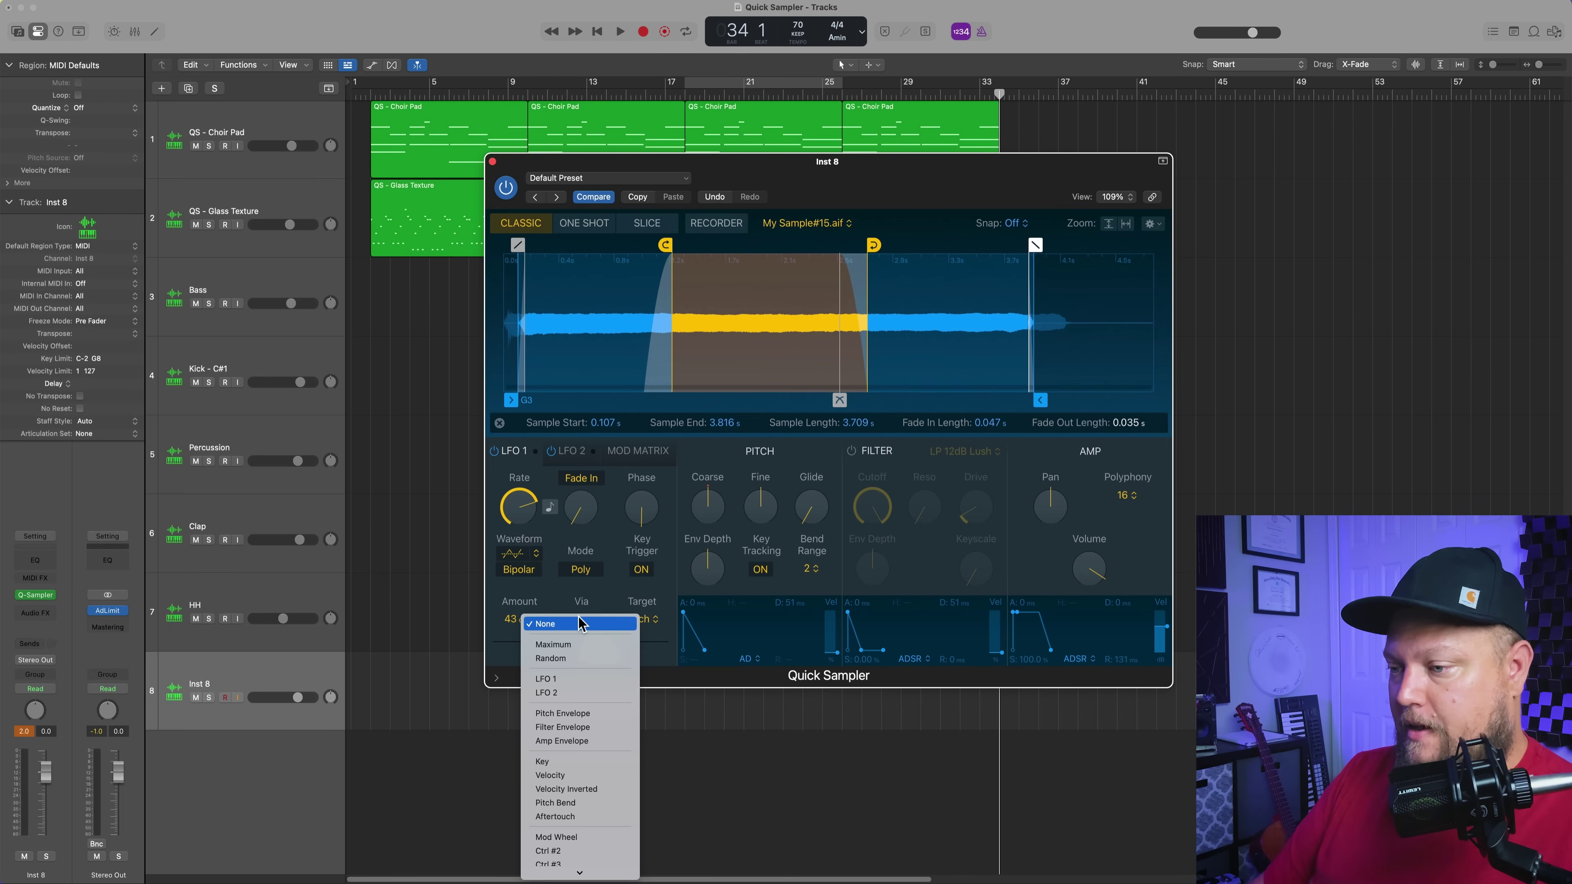
scroll(581, 714, "down", 3)
left_click(582, 713)
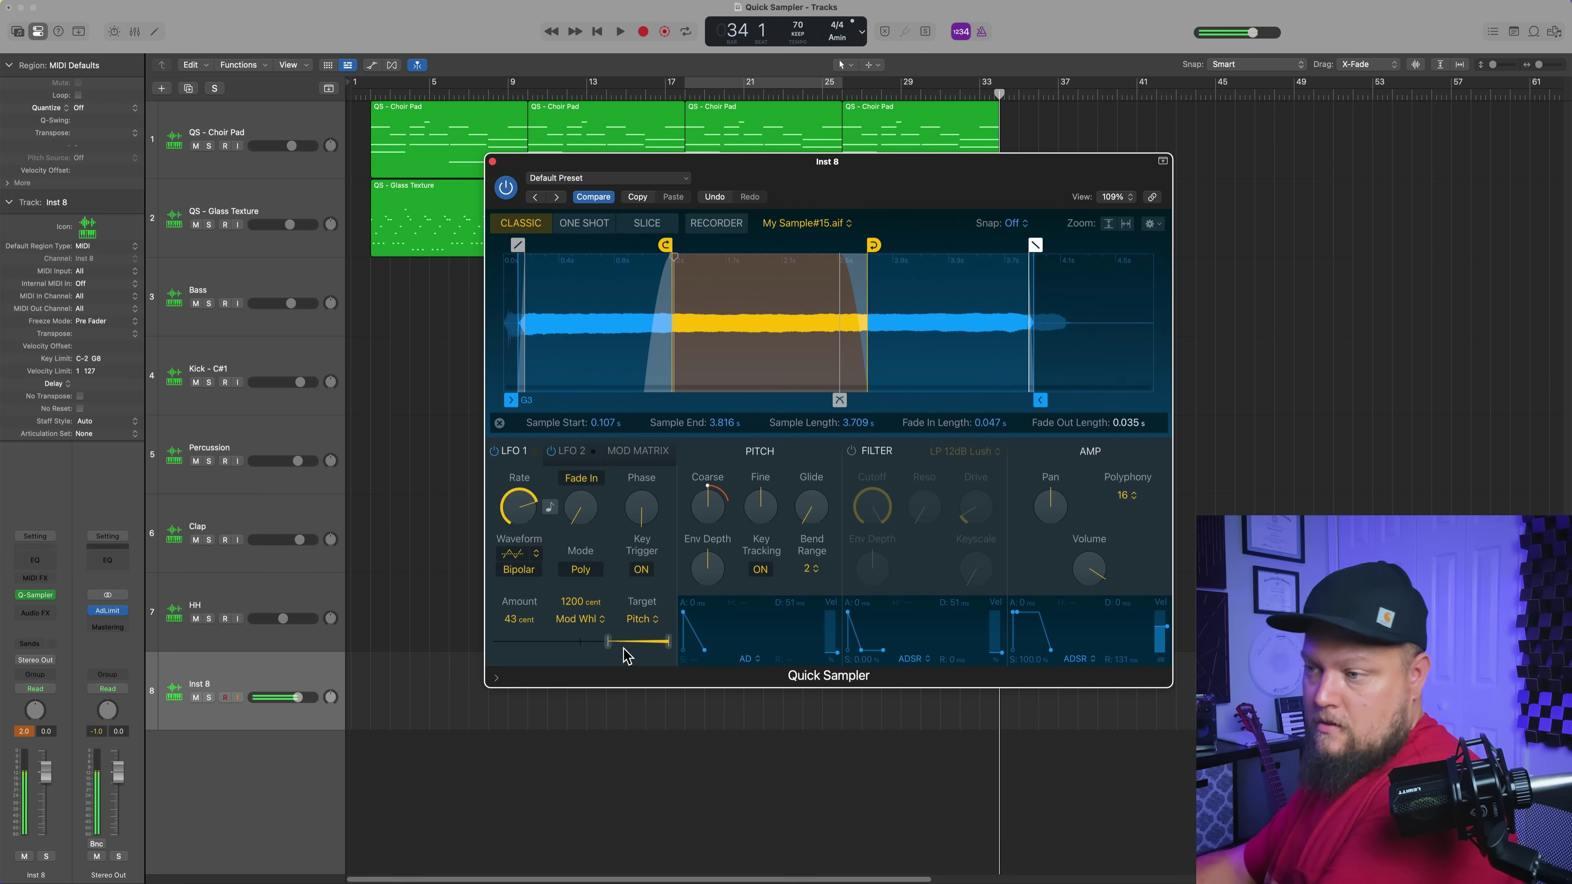
mouse_move(625, 653)
left_mouse_down()
mouse_move(582, 657)
mouse_move(626, 656)
left_mouse_up()
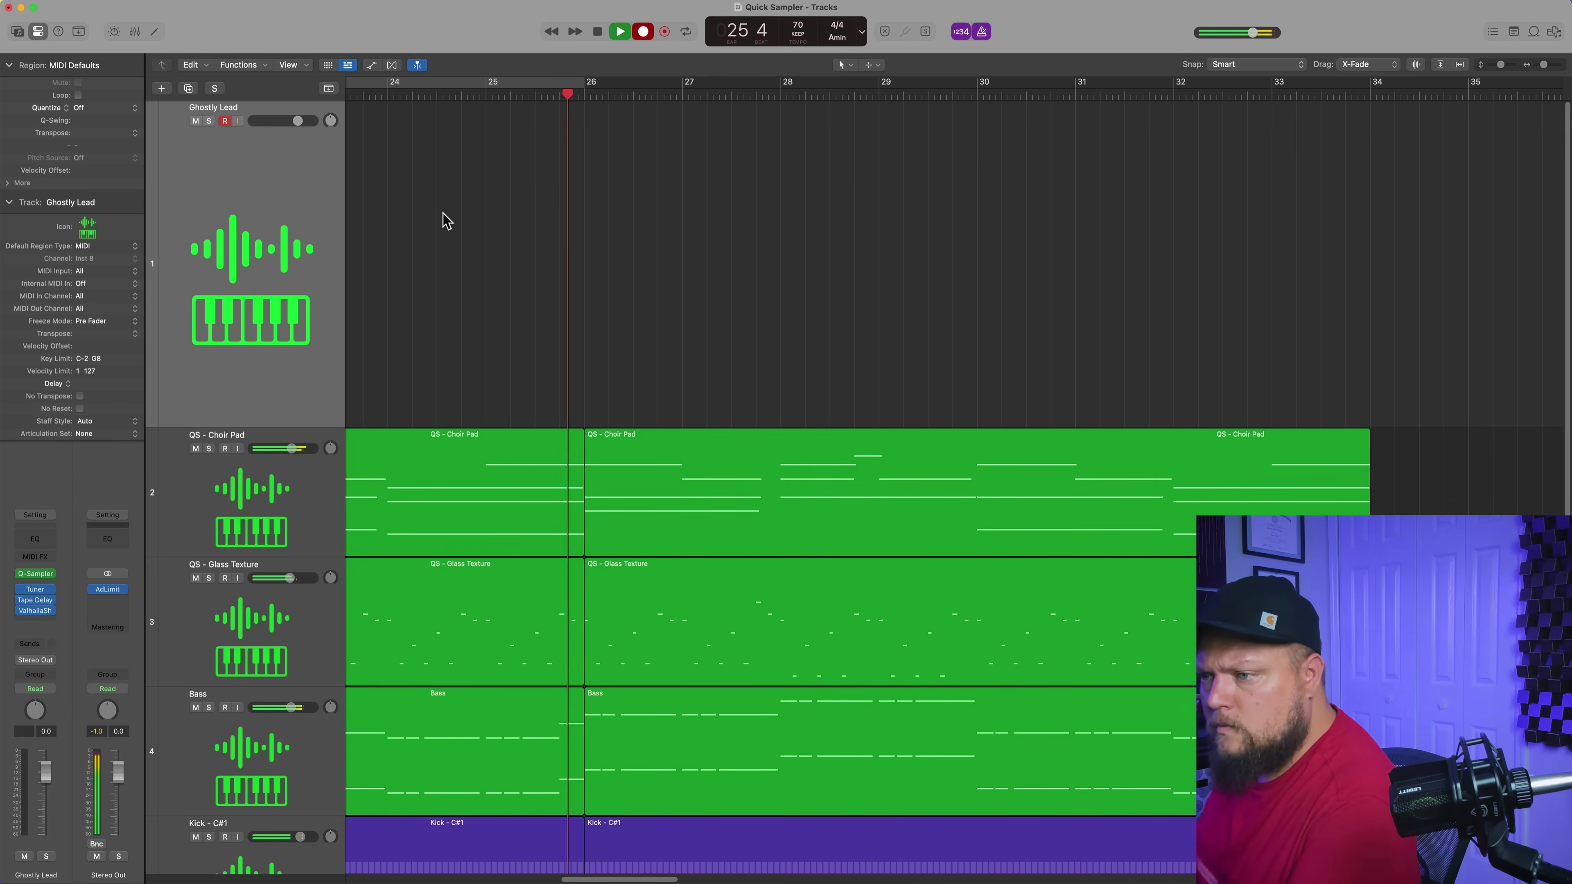
Step: Record a Ghostly Lead melody with mod wheel movement from bar 26 and trim the region to bars 26 to 34
key("r")
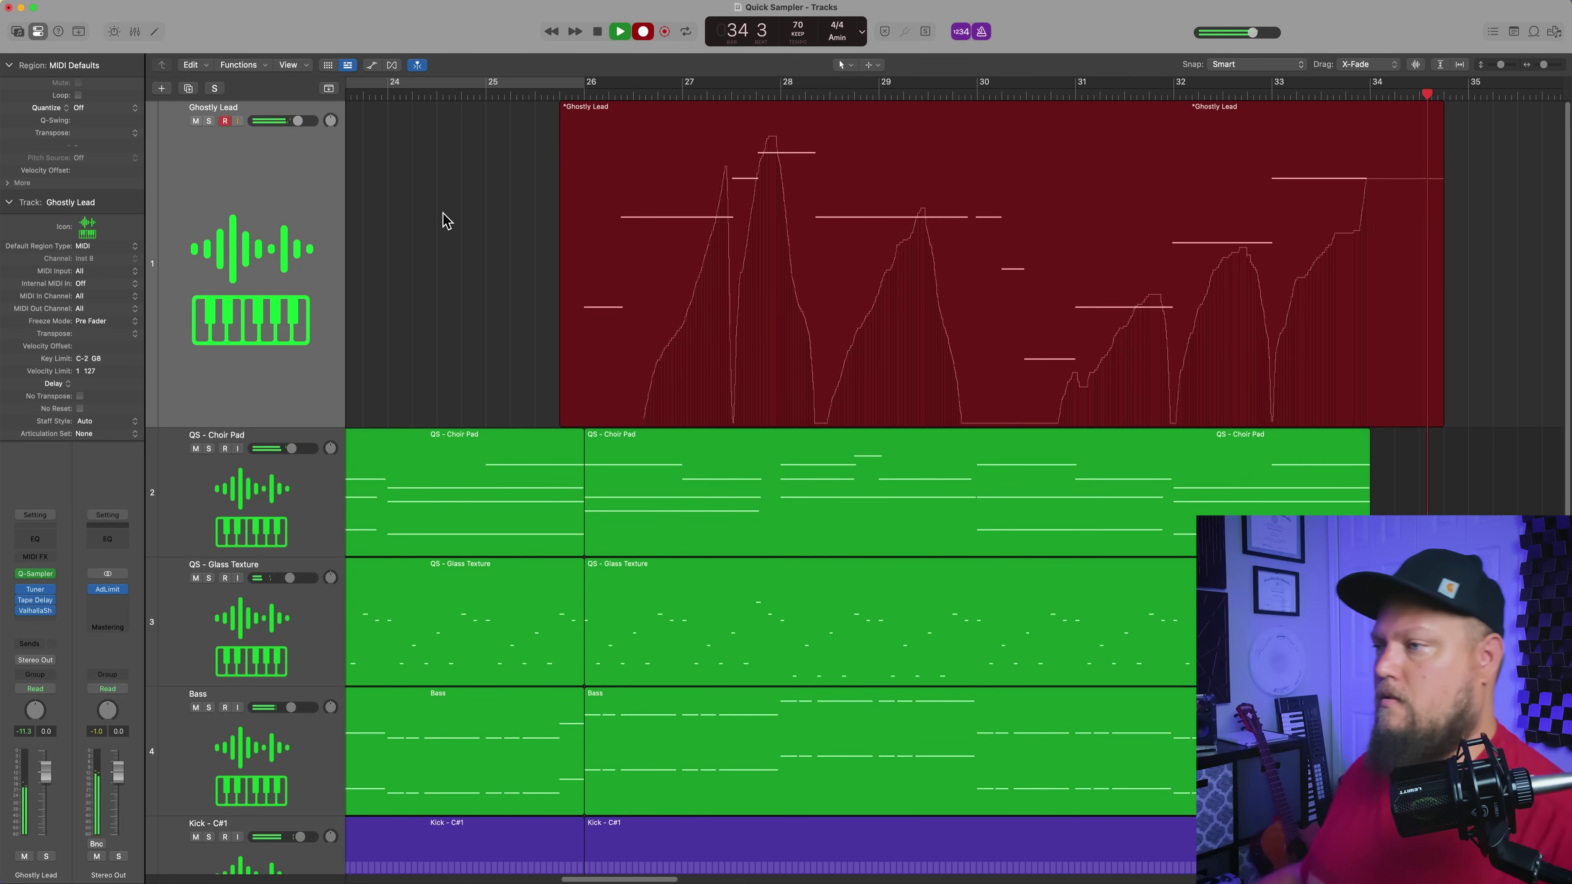
key("space")
left_click(1273, 417)
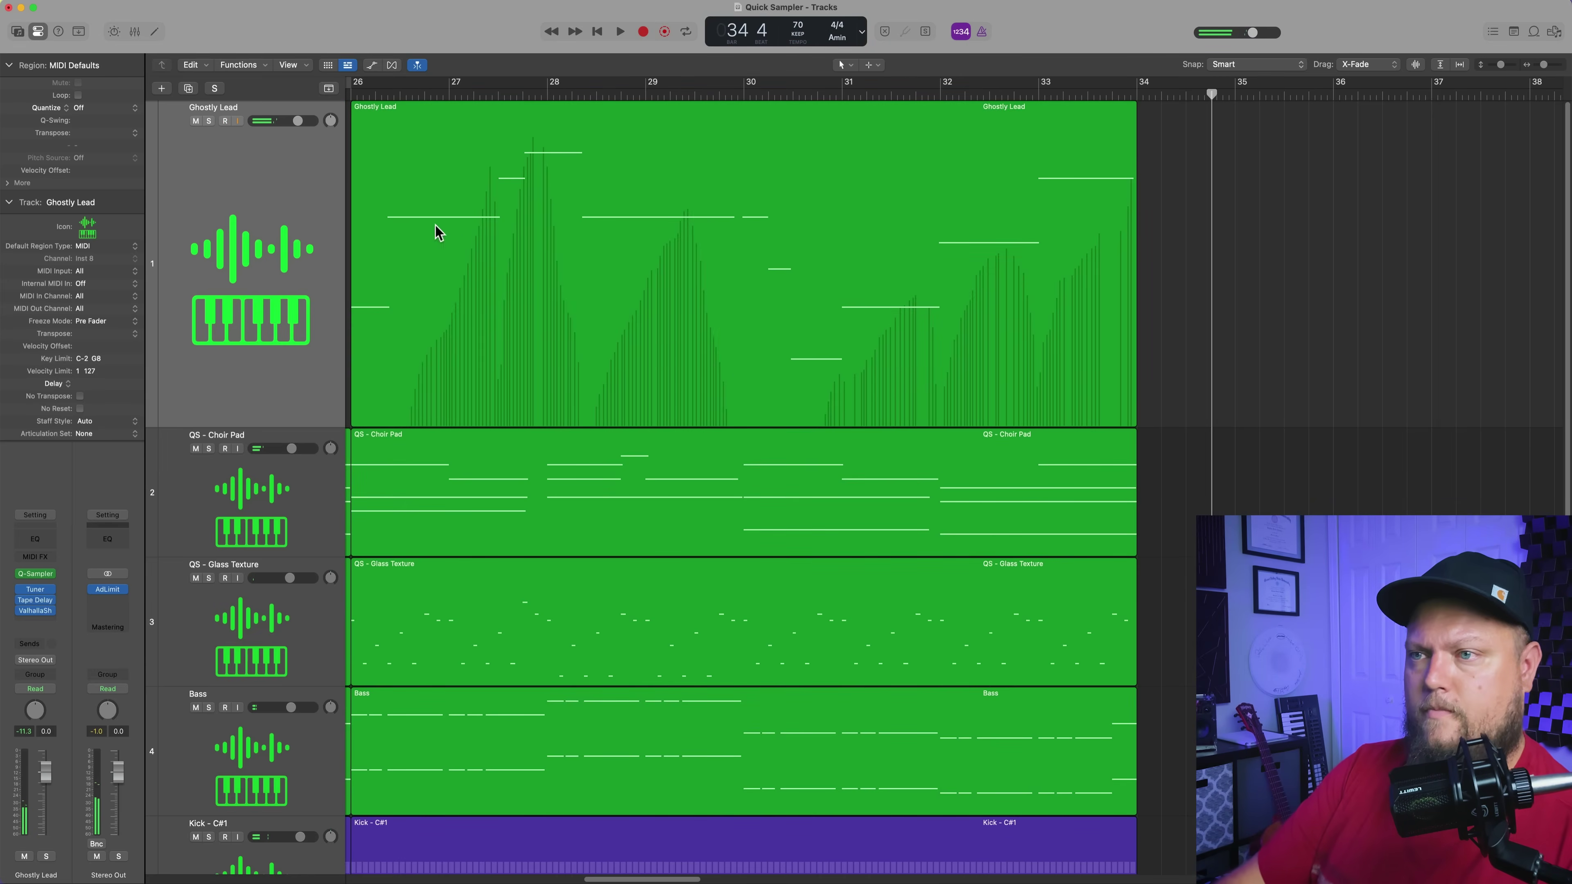
key("z")
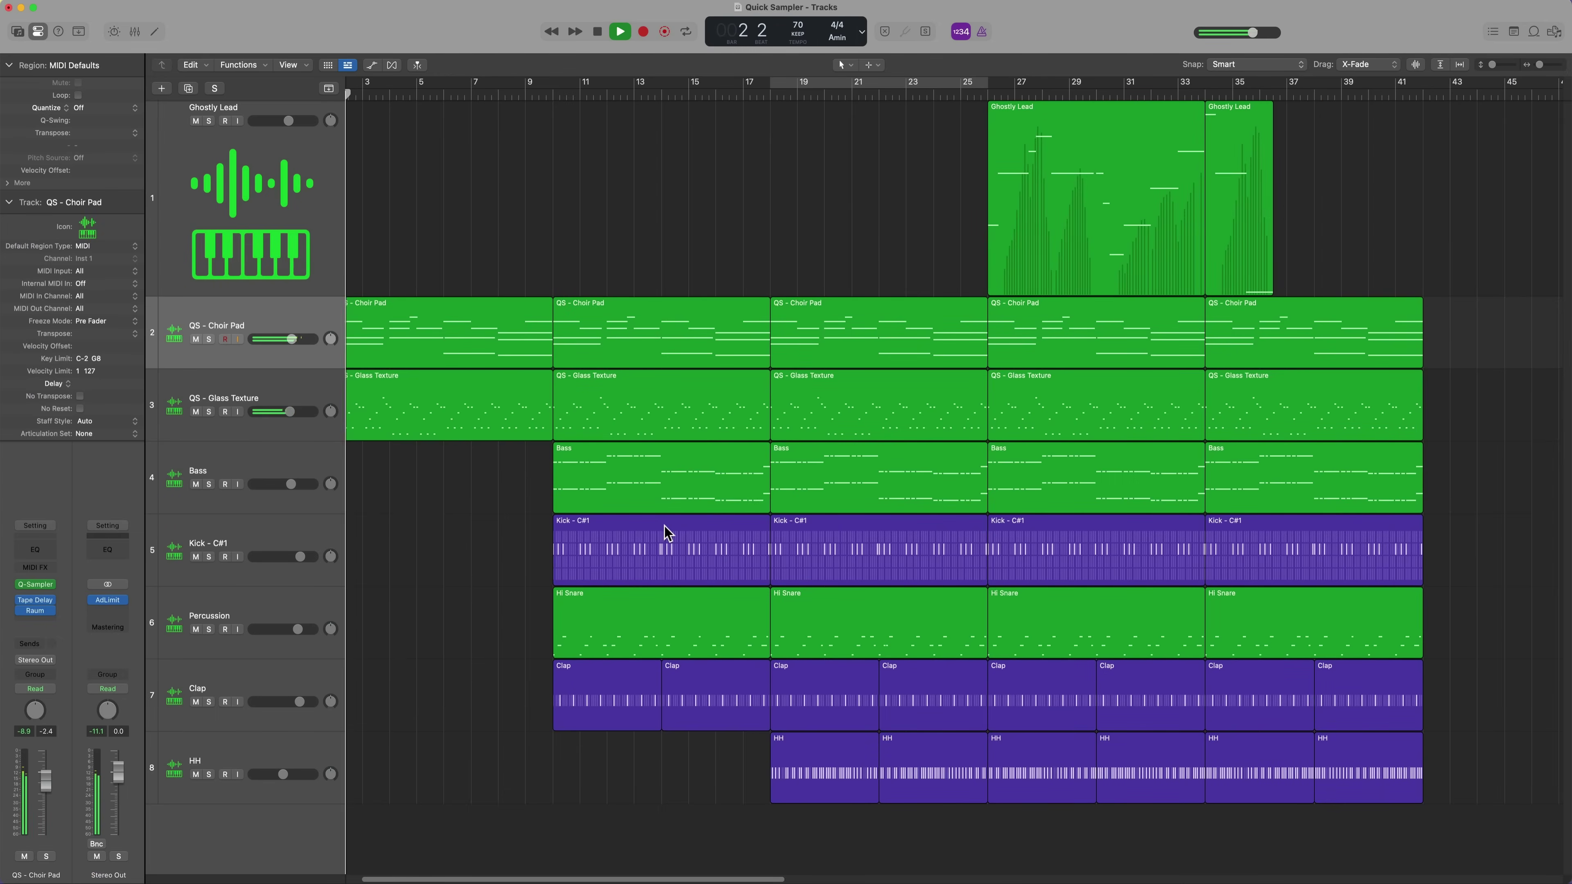
scroll(1262, 247, "left", 1)
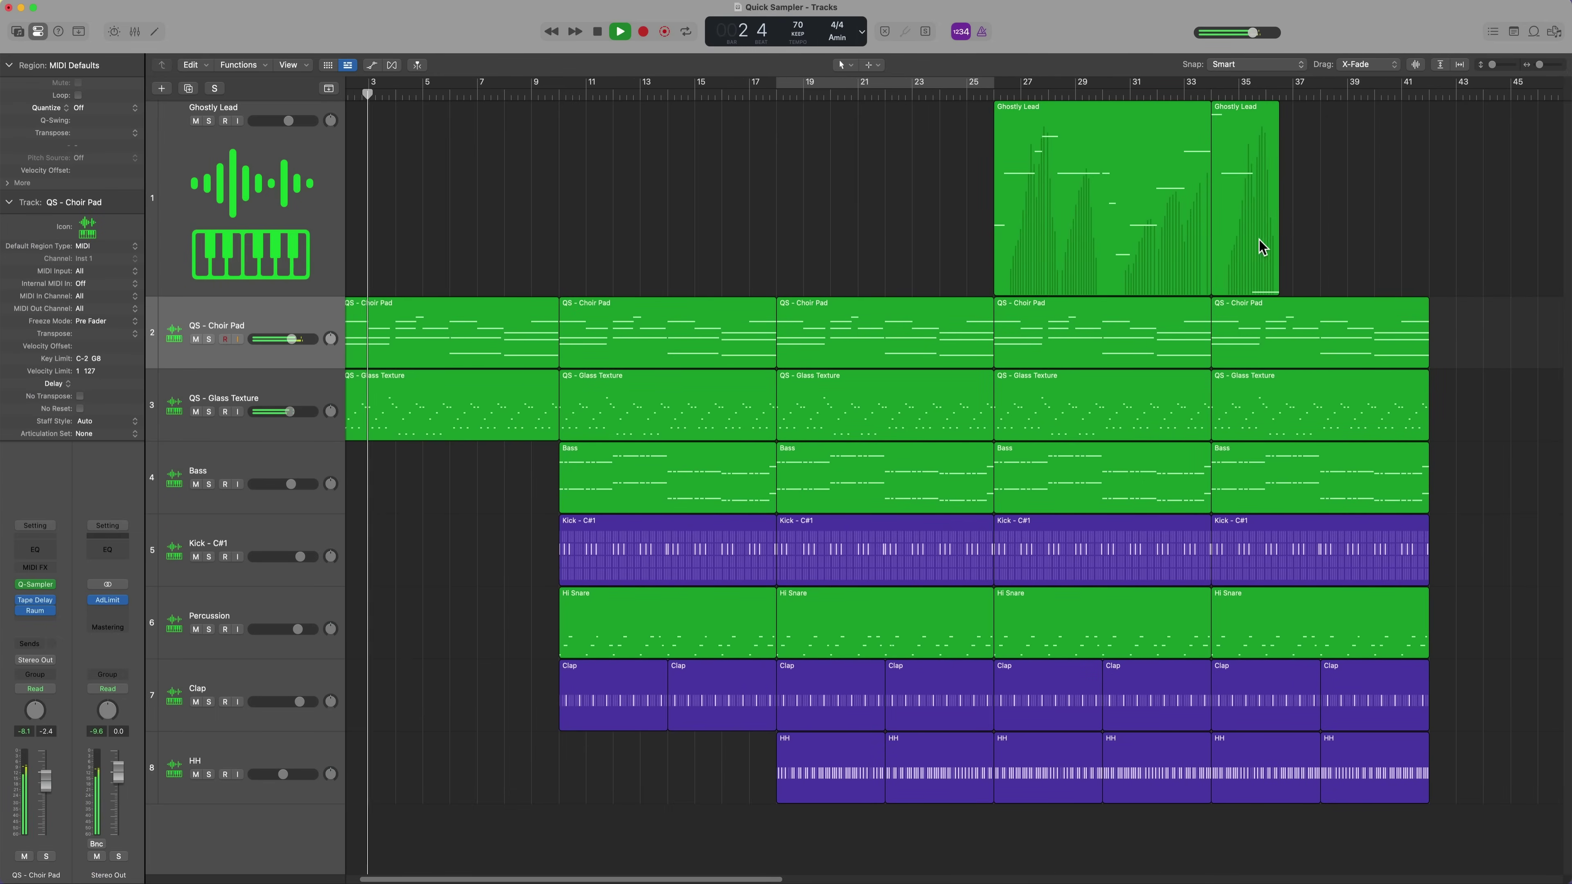
scroll(1262, 246, "left", 3)
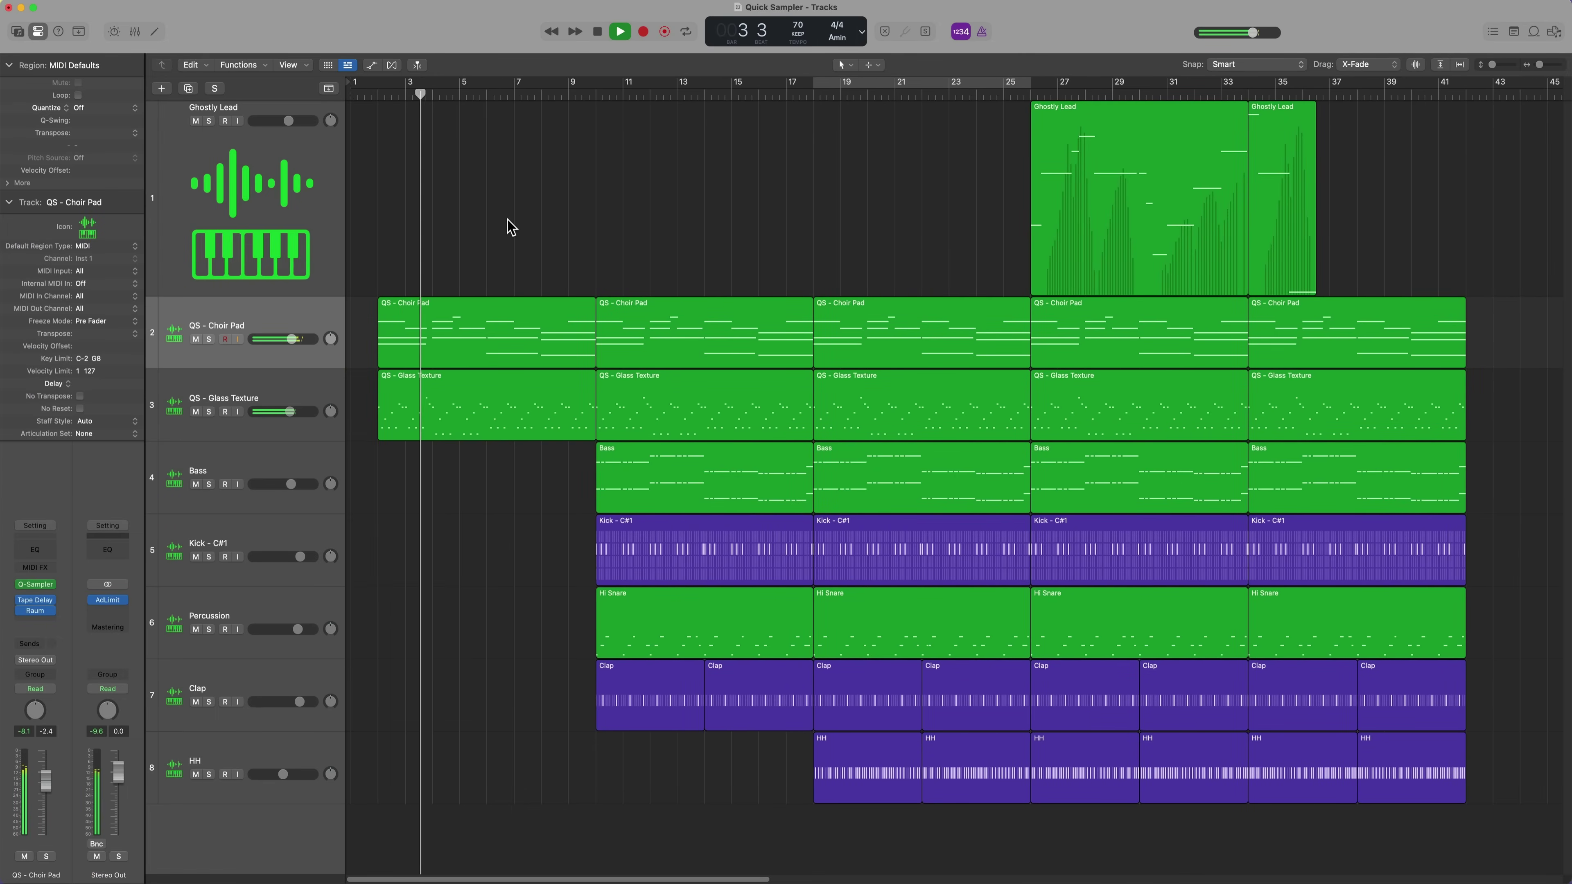